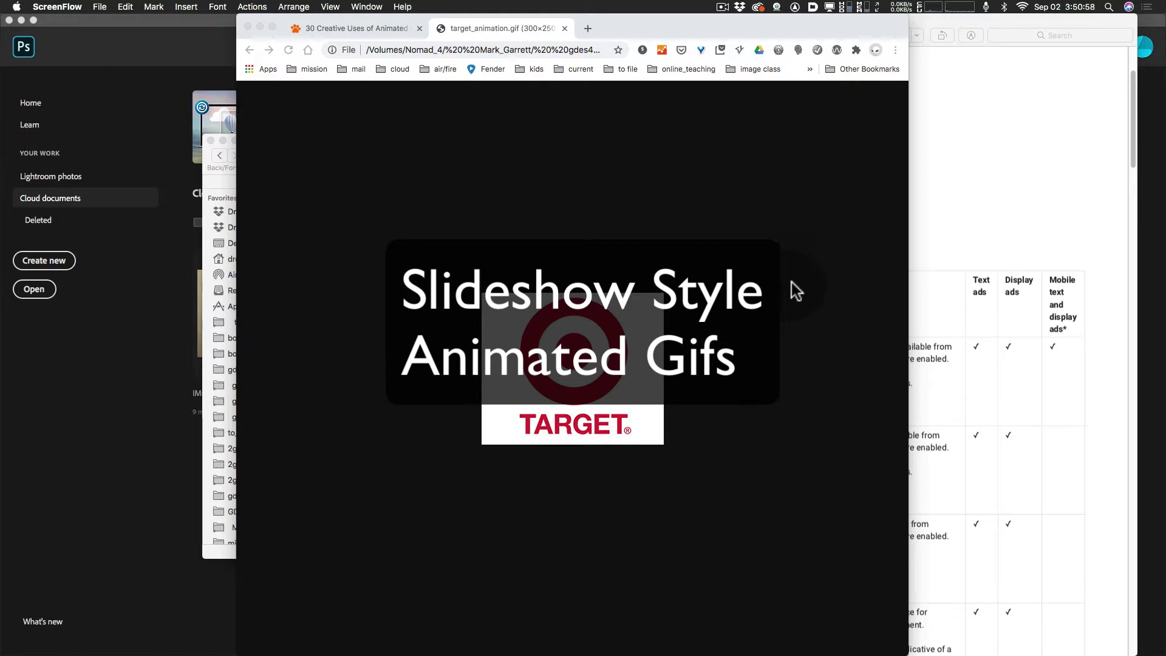
Bring up the article "30 Creative Uses of Animated GIFs in Emails" and view its title and introduction
left_click(368, 28)
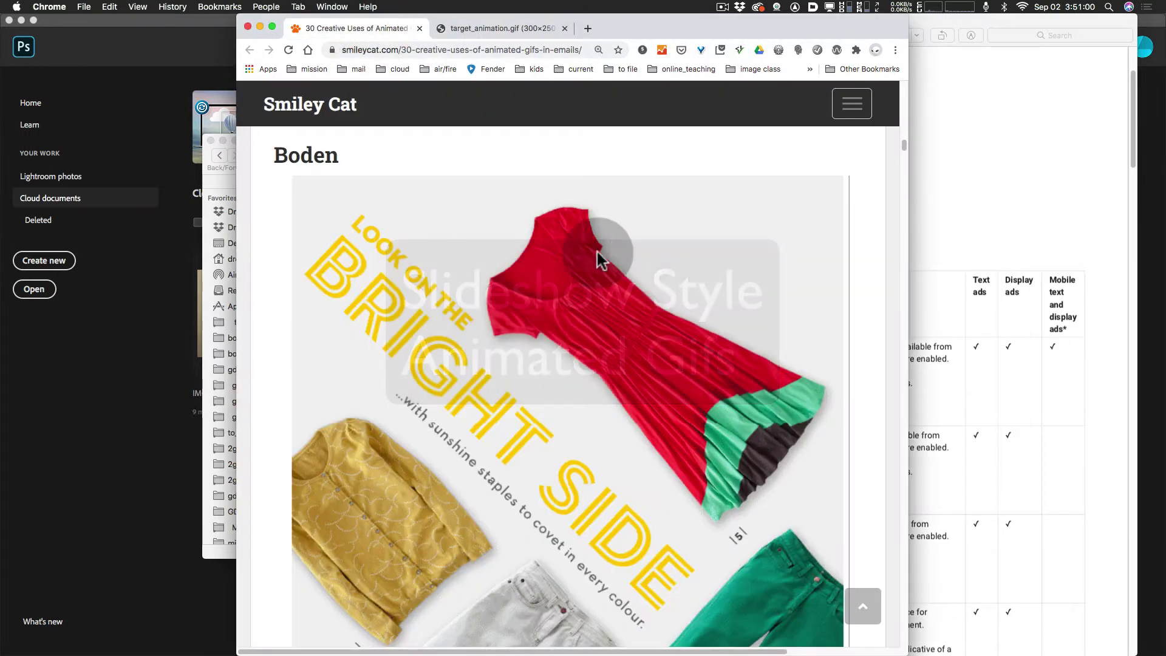
scroll(626, 285, "up", 10)
left_click(625, 286)
scroll(625, 286, "up", 5)
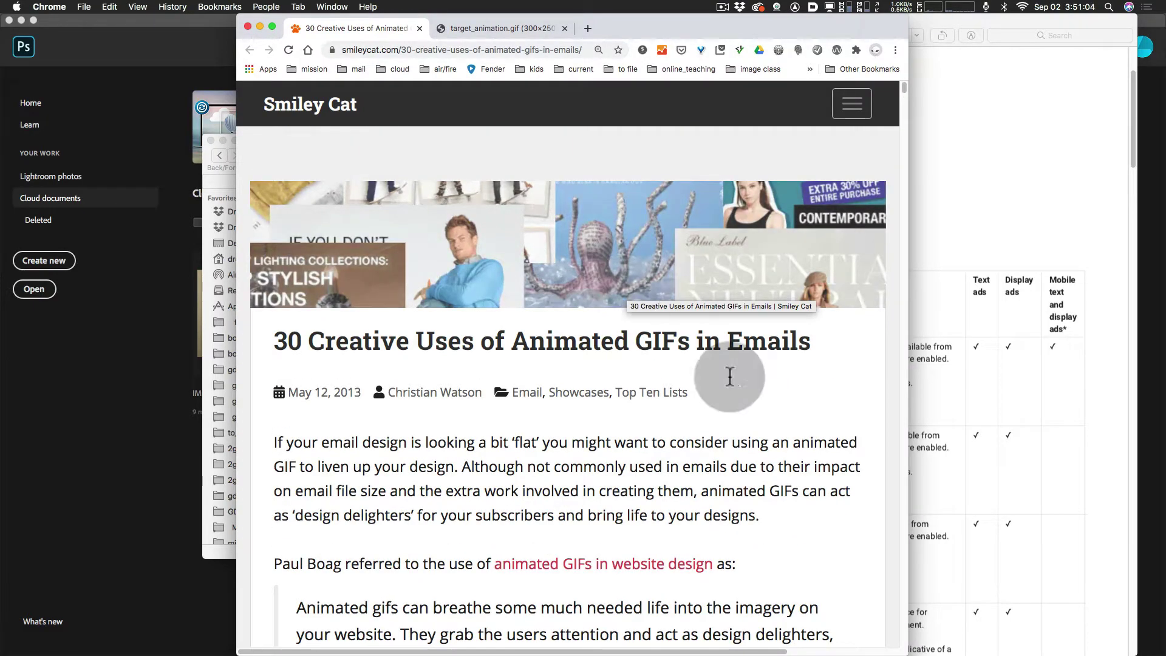
left_click(759, 390)
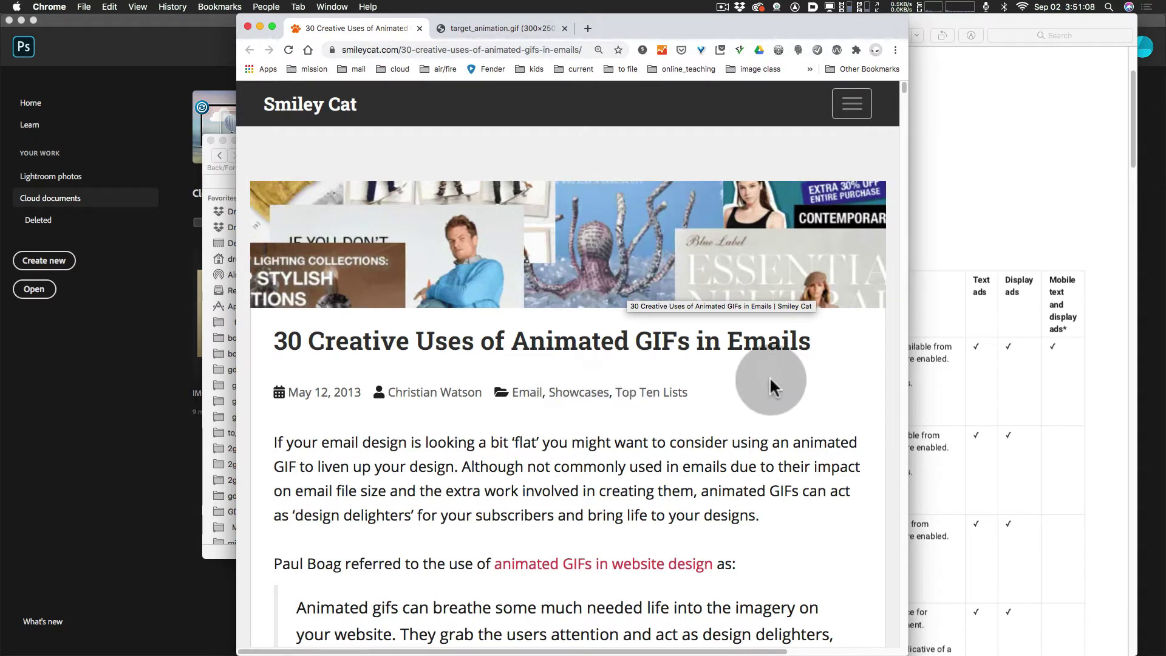
scroll(769, 388, "down", 1)
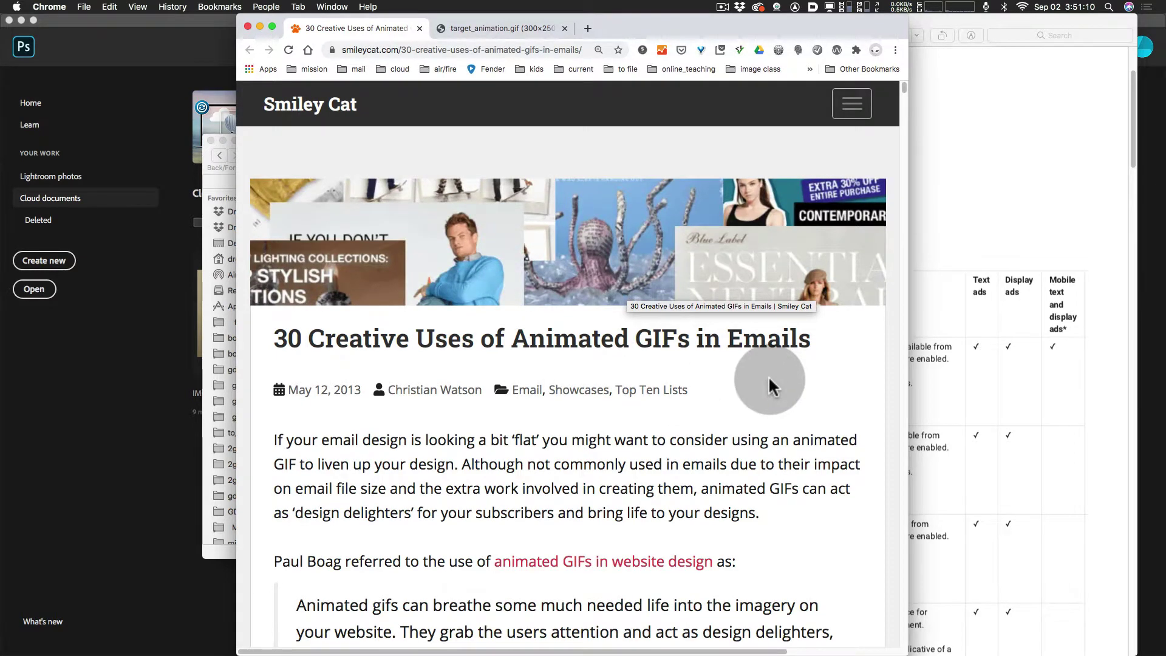
Examine the Anthropologie "freshly cut" rain cloud animation in the article
scroll(803, 343, "down", 10)
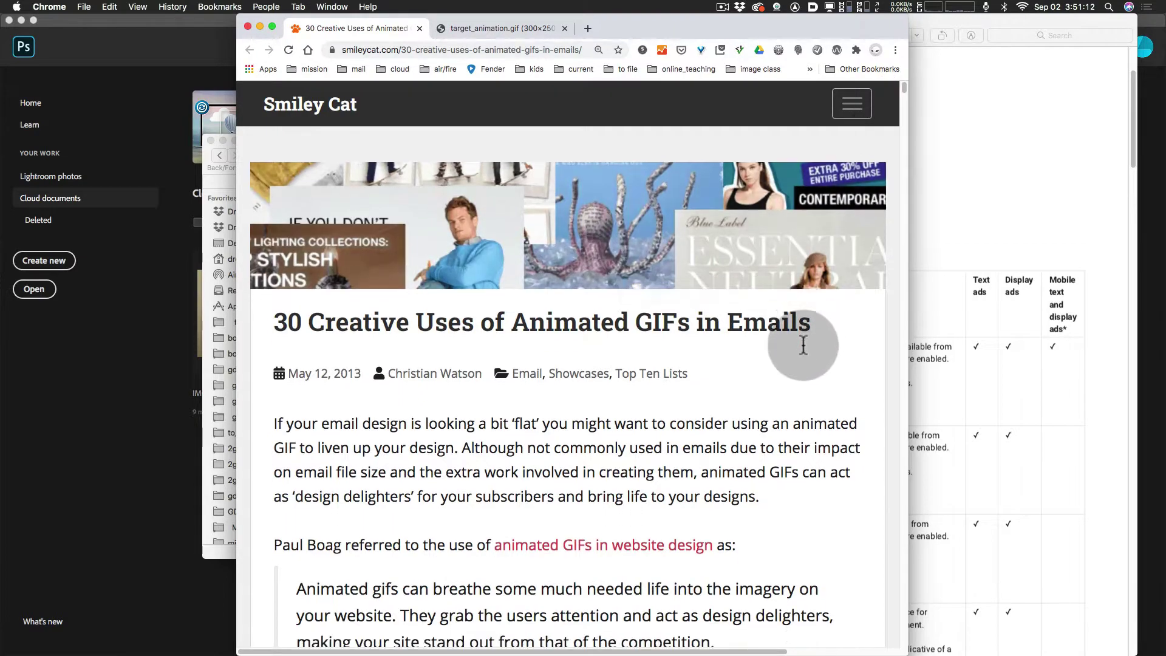
scroll(802, 351, "down", 6)
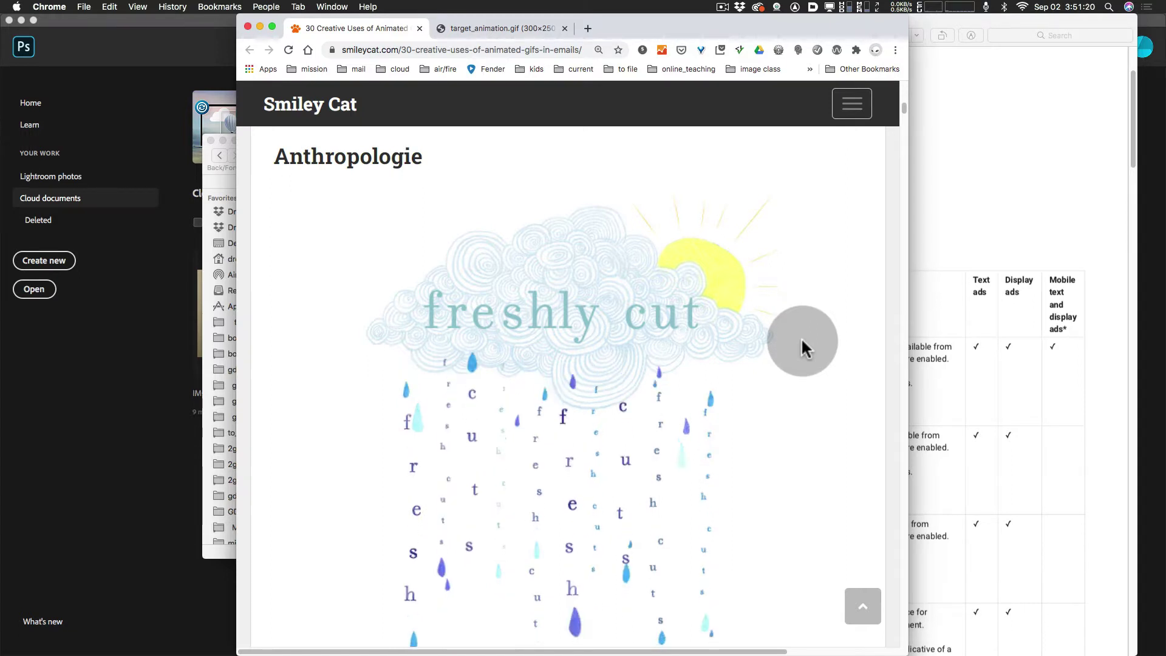
scroll(803, 349, "down", 1)
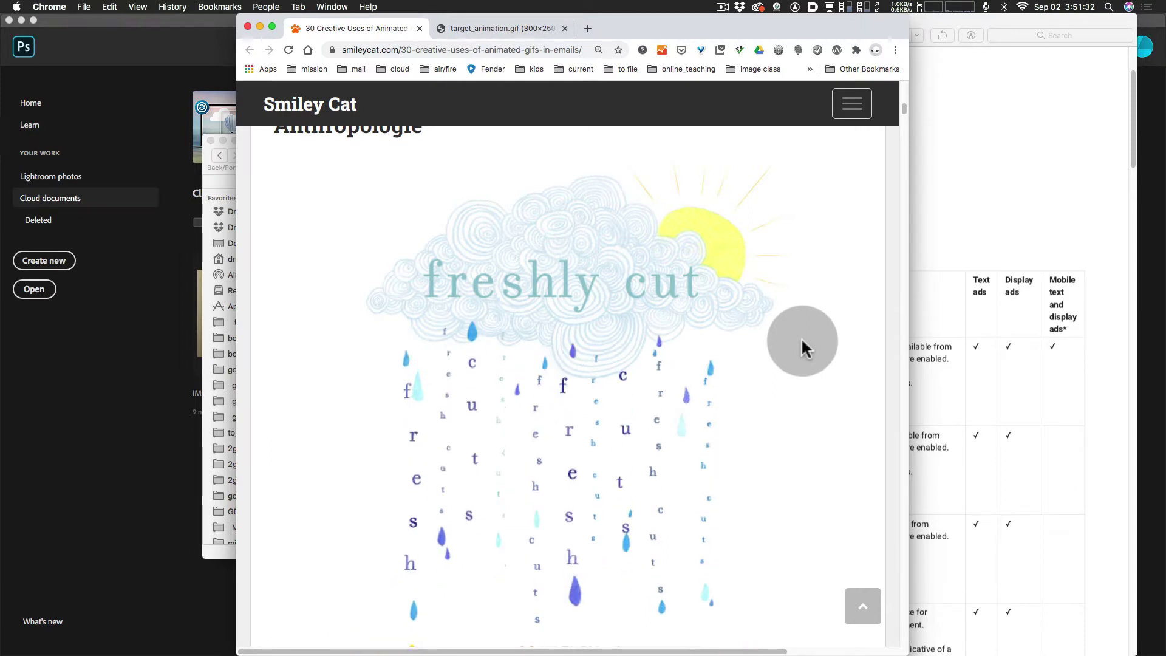
scroll(802, 348, "down", 1)
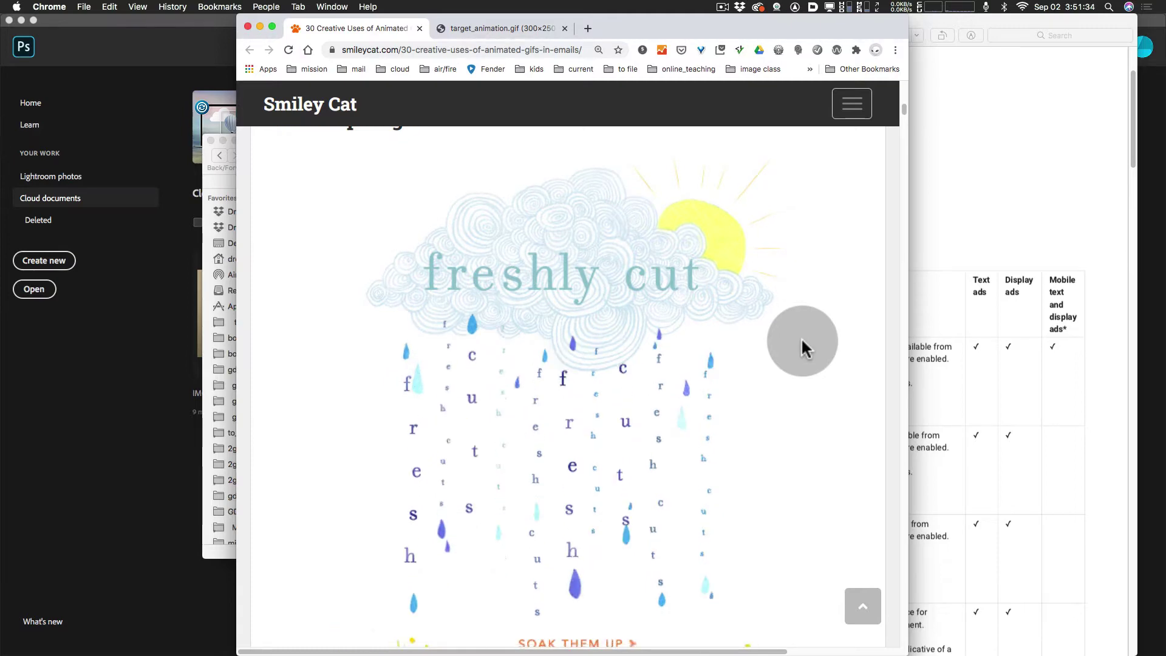
scroll(803, 348, "down", 1)
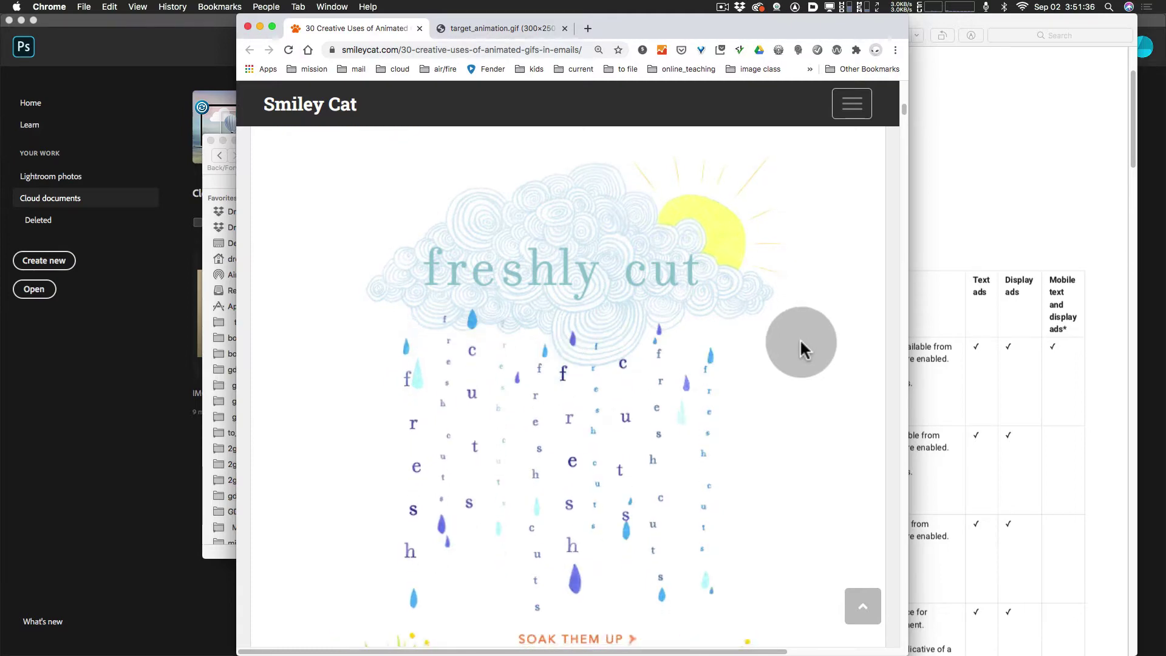
scroll(803, 348, "down", 1)
scroll(795, 341, "down", 3)
scroll(791, 344, "up", 6)
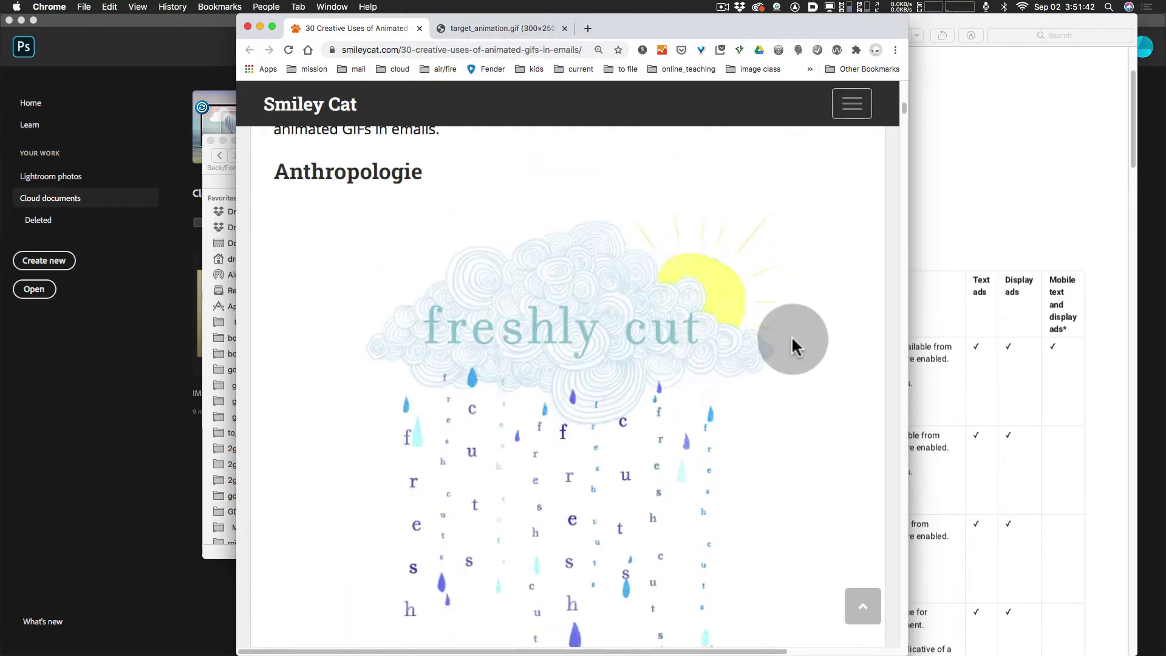
scroll(791, 343, "down", 2)
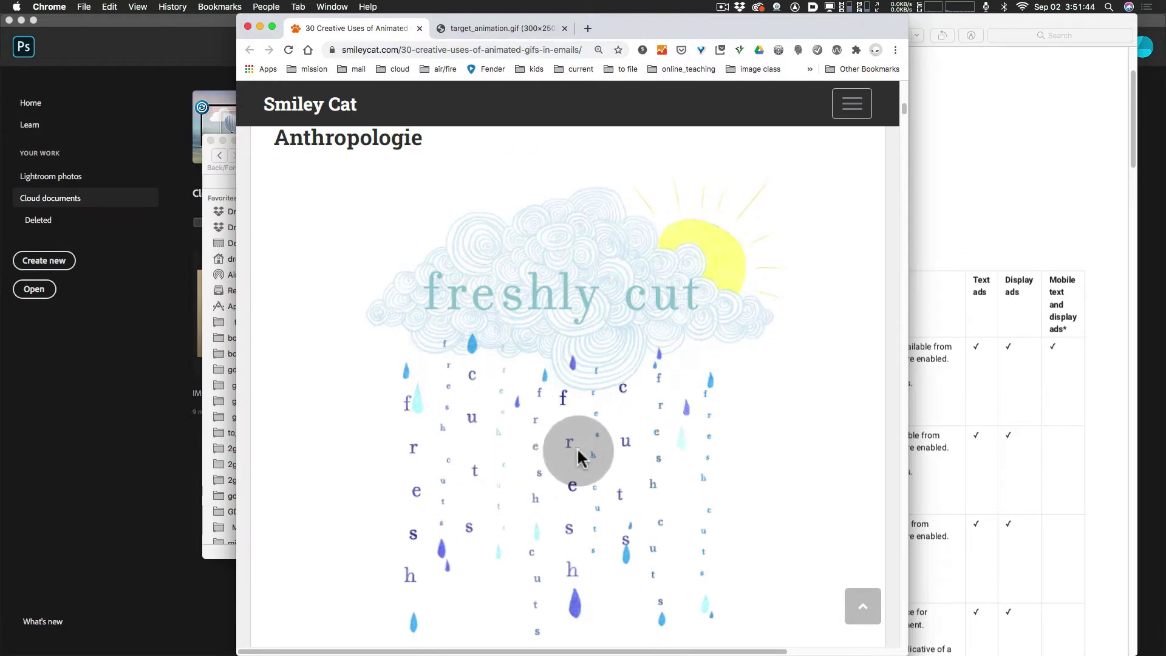
Look at the "Branch Bunch" octopus animation and the Art.com framed picture animation
scroll(776, 461, "down", 10)
scroll(780, 454, "down", 12)
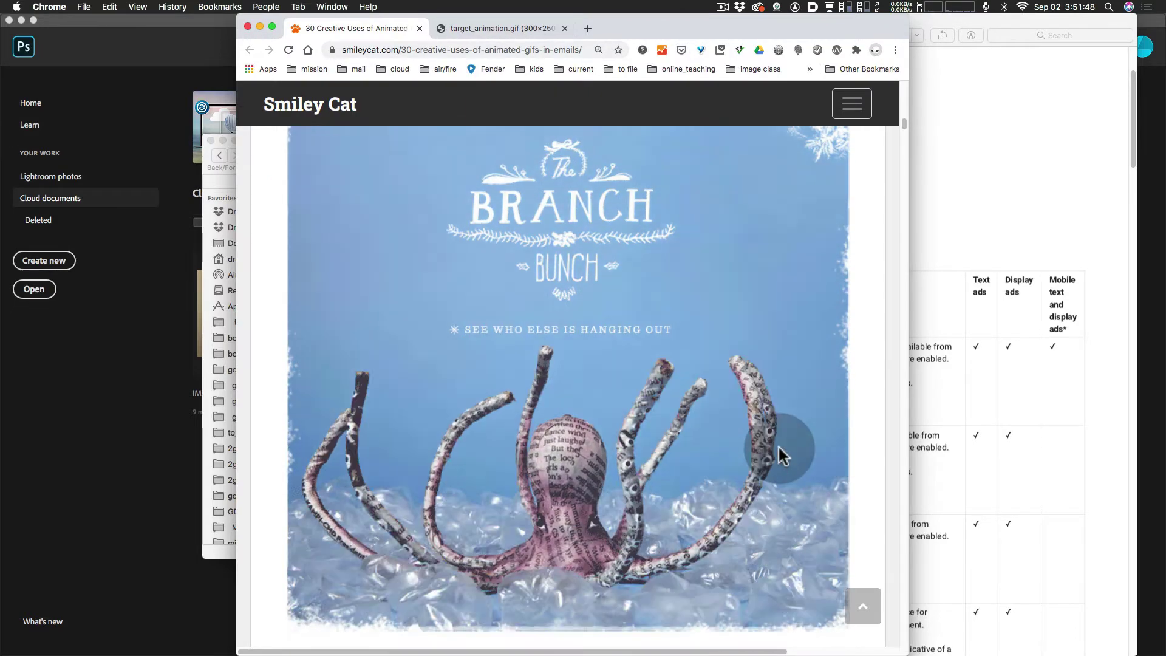
scroll(779, 449, "down", 4)
scroll(782, 455, "down", 9)
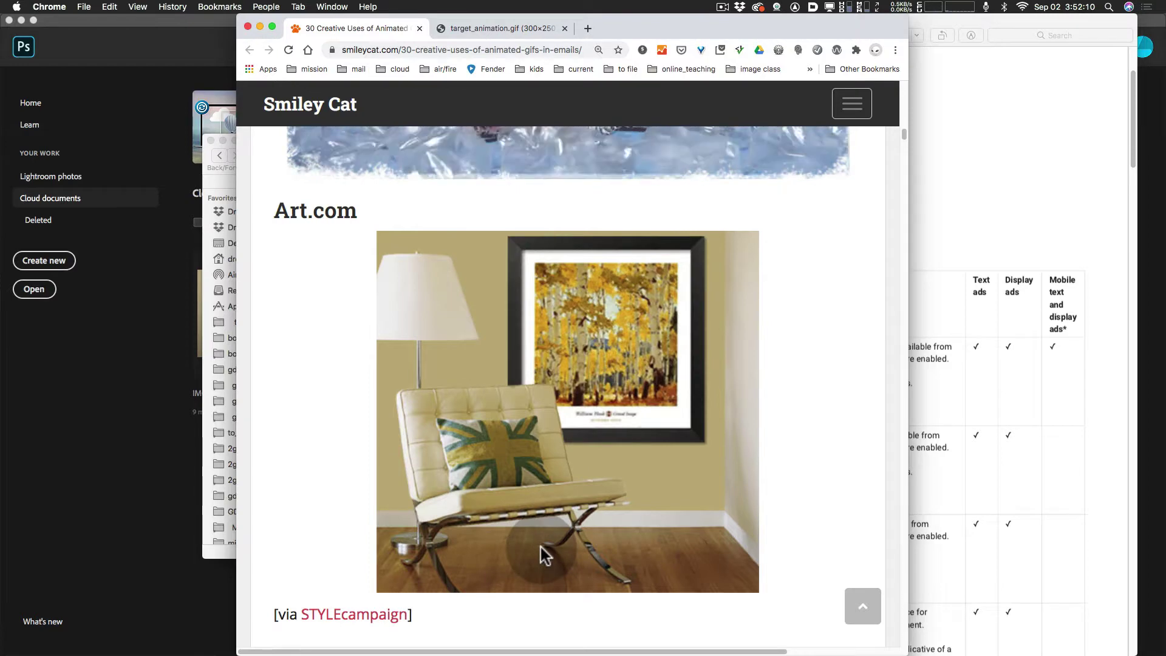
Examine how the clothing changes in Boden's "Look on the Bright Side" slideshow animation
scroll(540, 547, "down", 10)
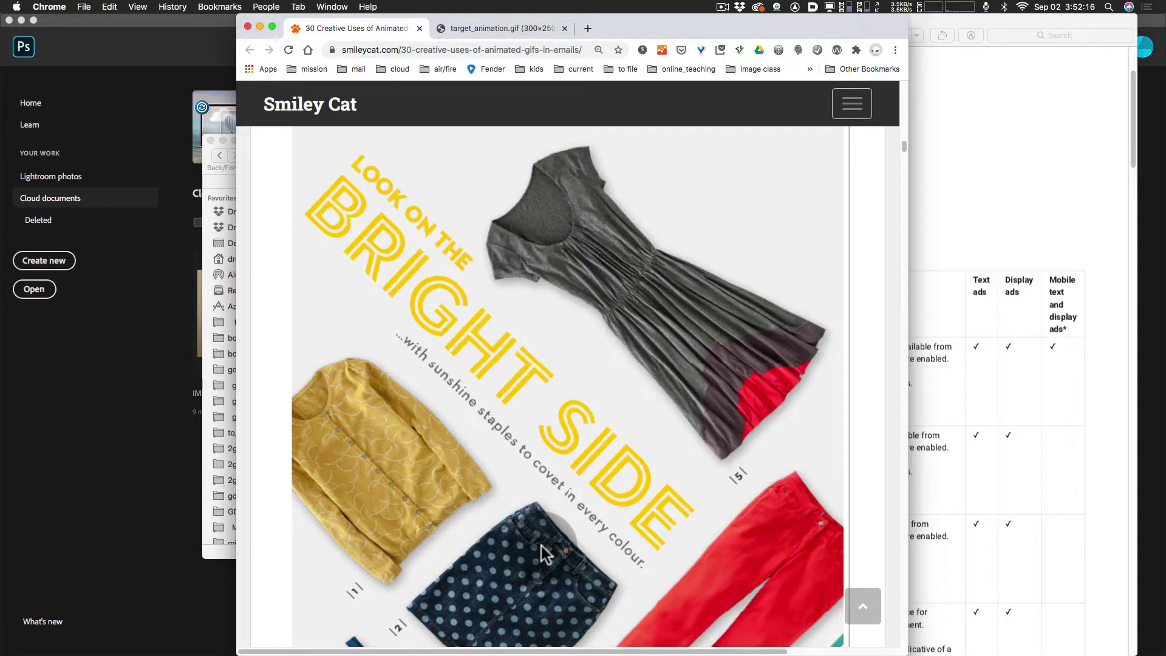
left_click(541, 545)
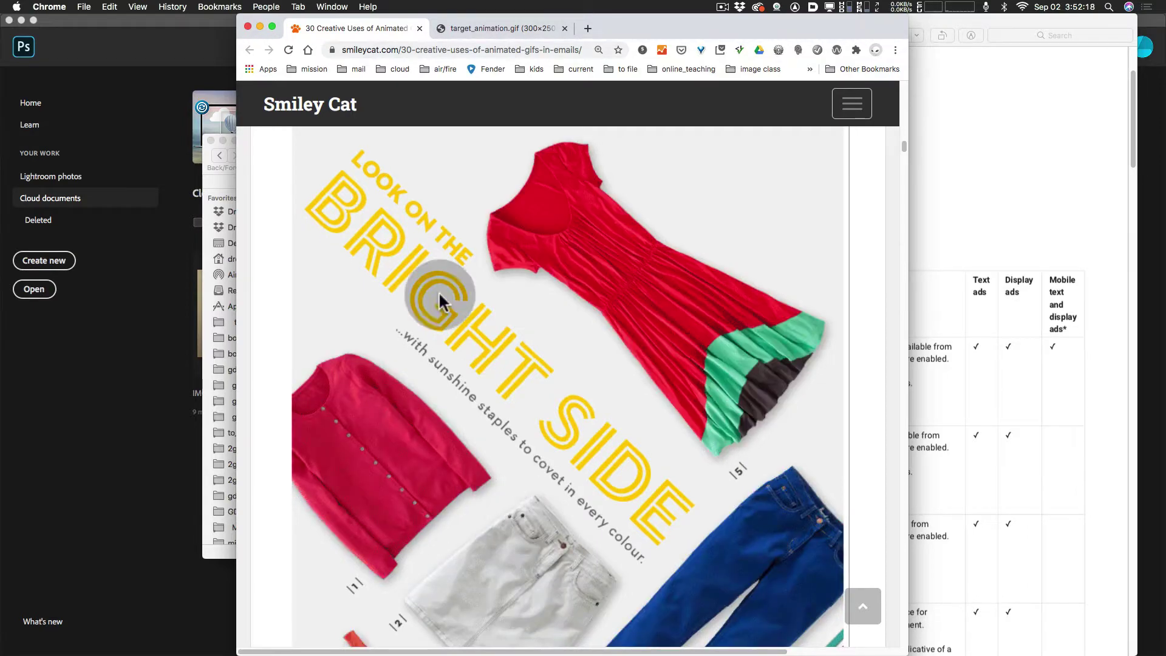
scroll(544, 493, "down", 1)
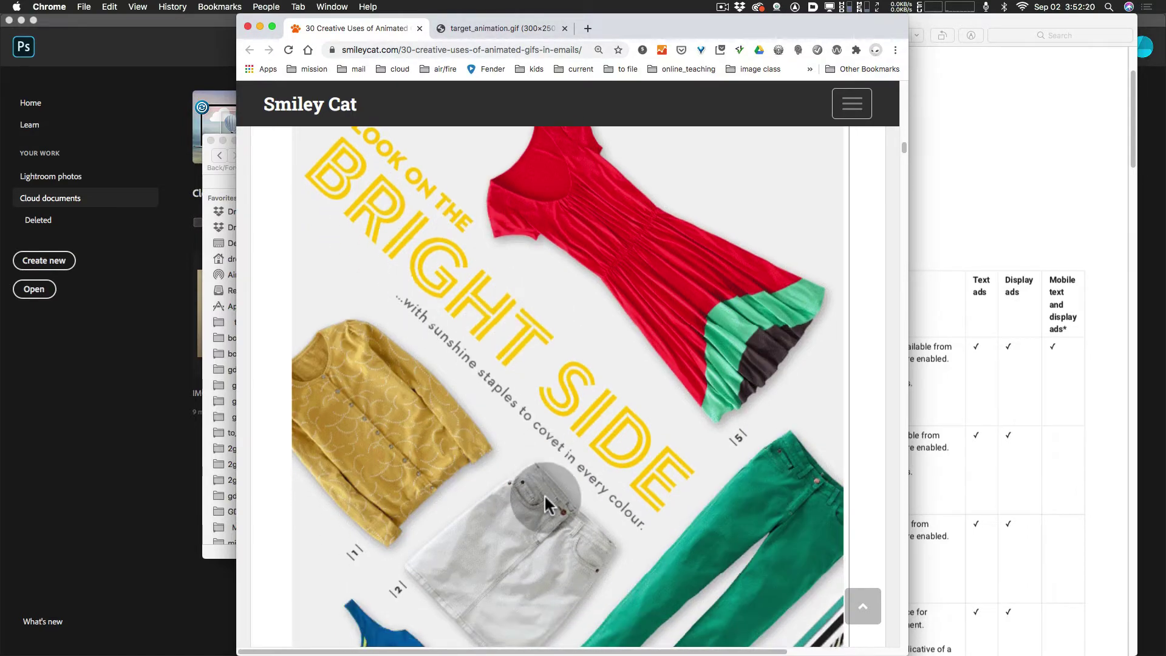
scroll(541, 489, "down", 2)
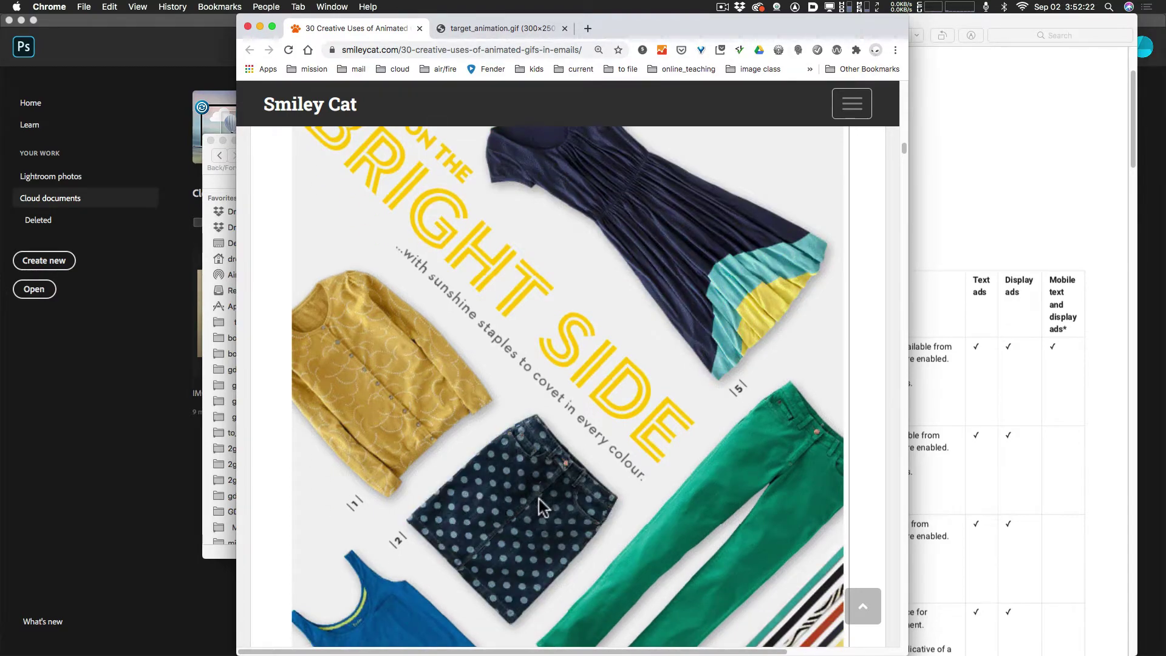
scroll(539, 490, "down", 1)
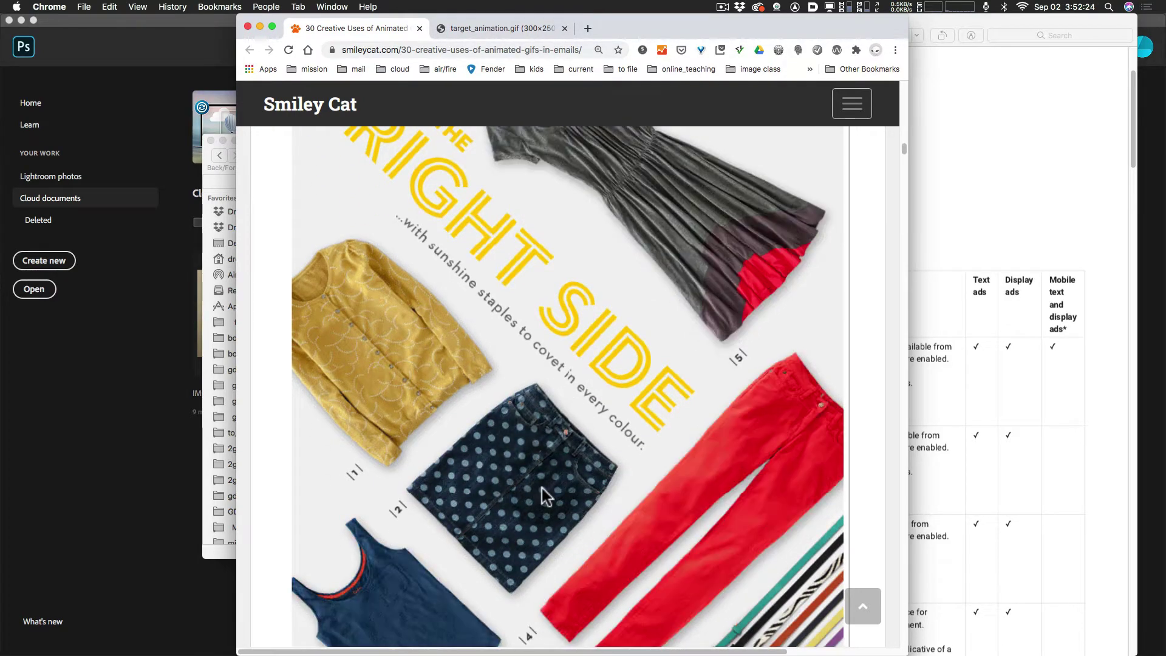
View the rest of the Boden example and its nesting-doll discount animation
scroll(648, 407, "down", 8)
scroll(646, 402, "down", 20)
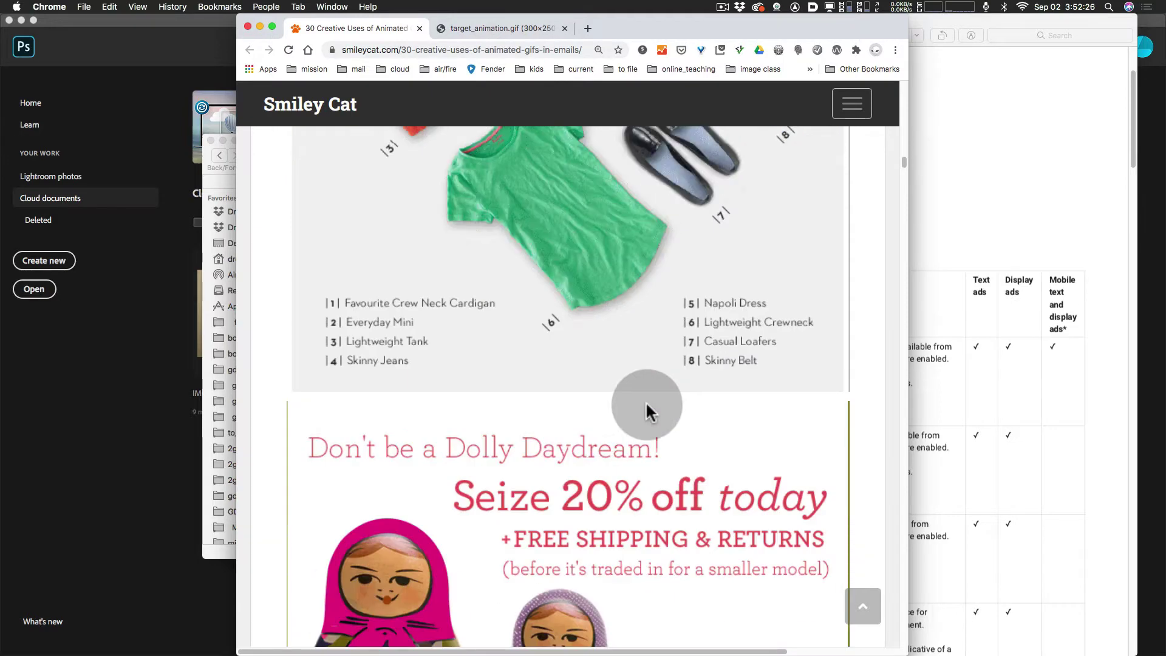
scroll(646, 402, "down", 2)
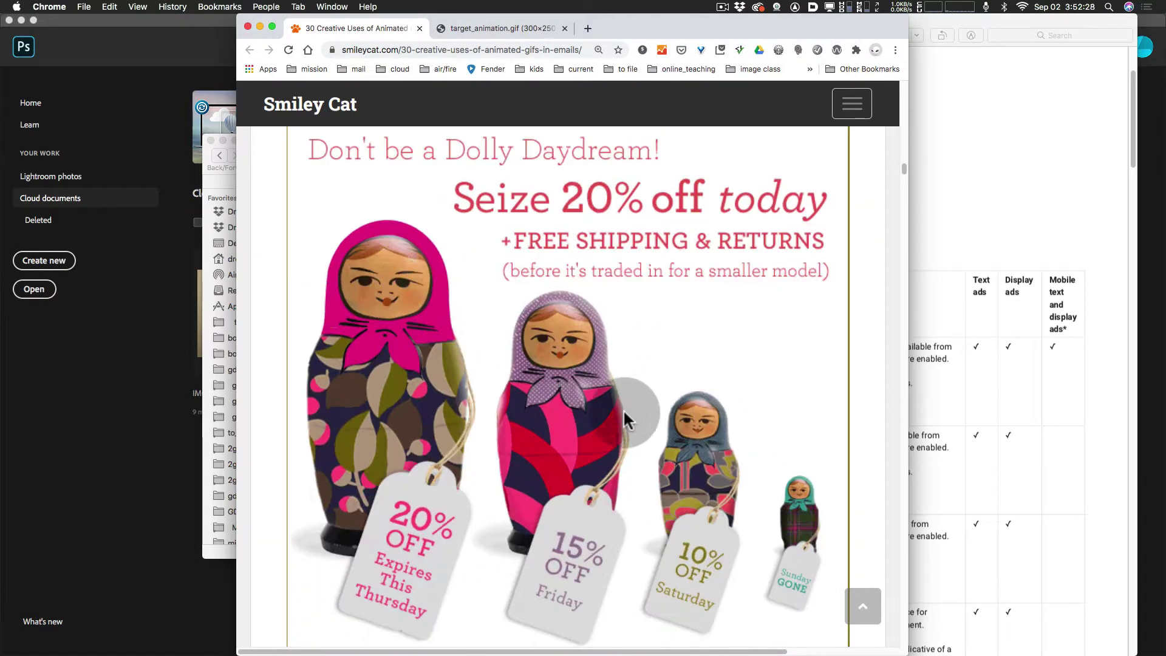
scroll(596, 422, "down", 5)
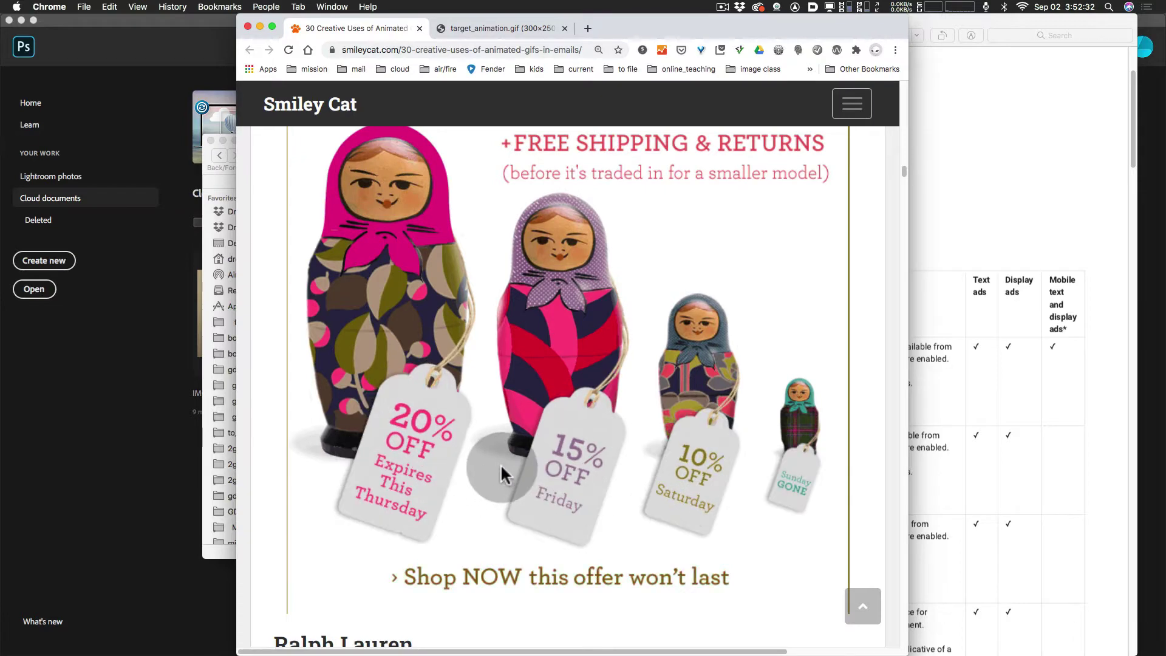
Examine the Ralph Lauren "Holiday 2011" skyline and "Essential Neutrals" outfit animations
scroll(612, 490, "down", 12)
scroll(614, 492, "down", 4)
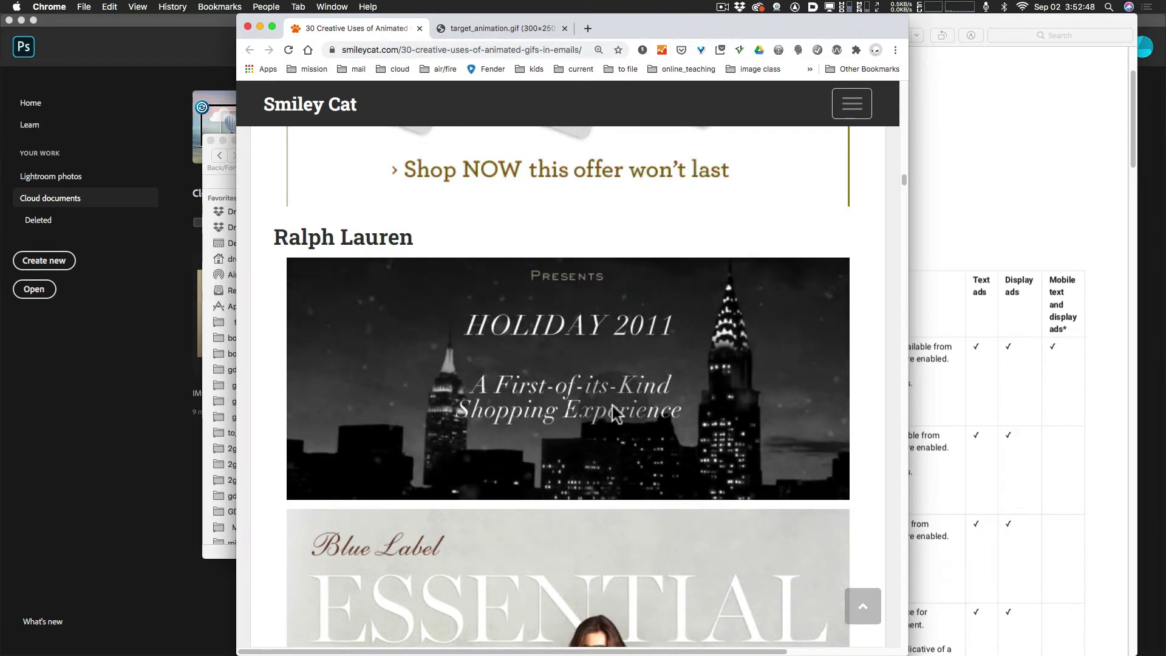
scroll(618, 432, "down", 2)
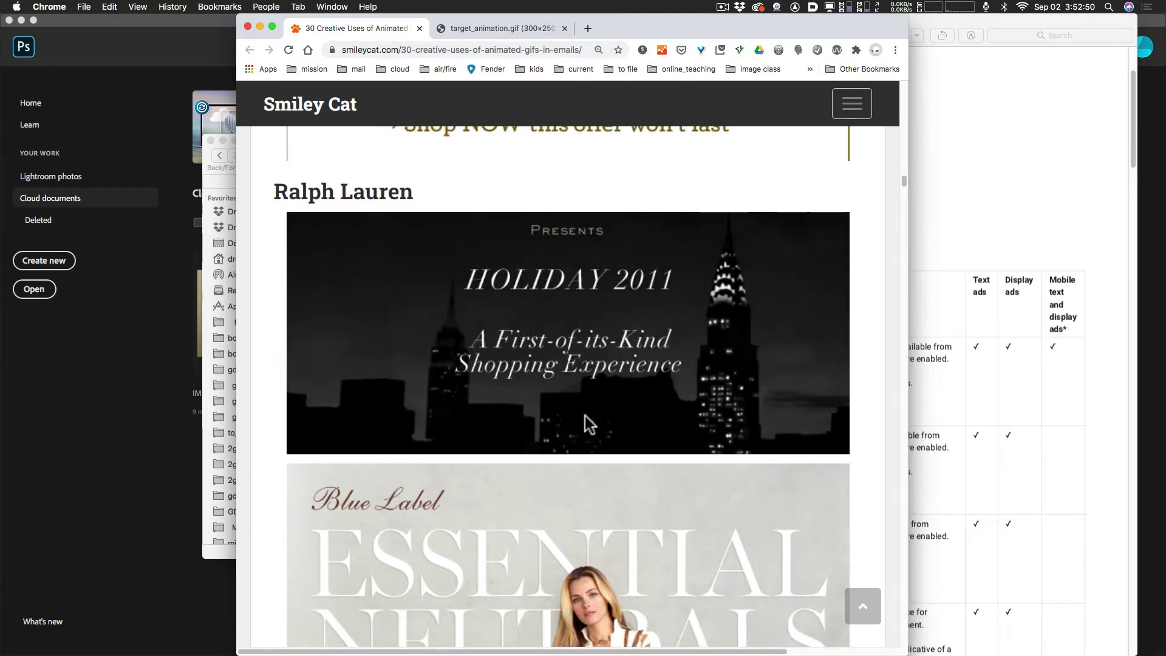
scroll(585, 417, "down", 6)
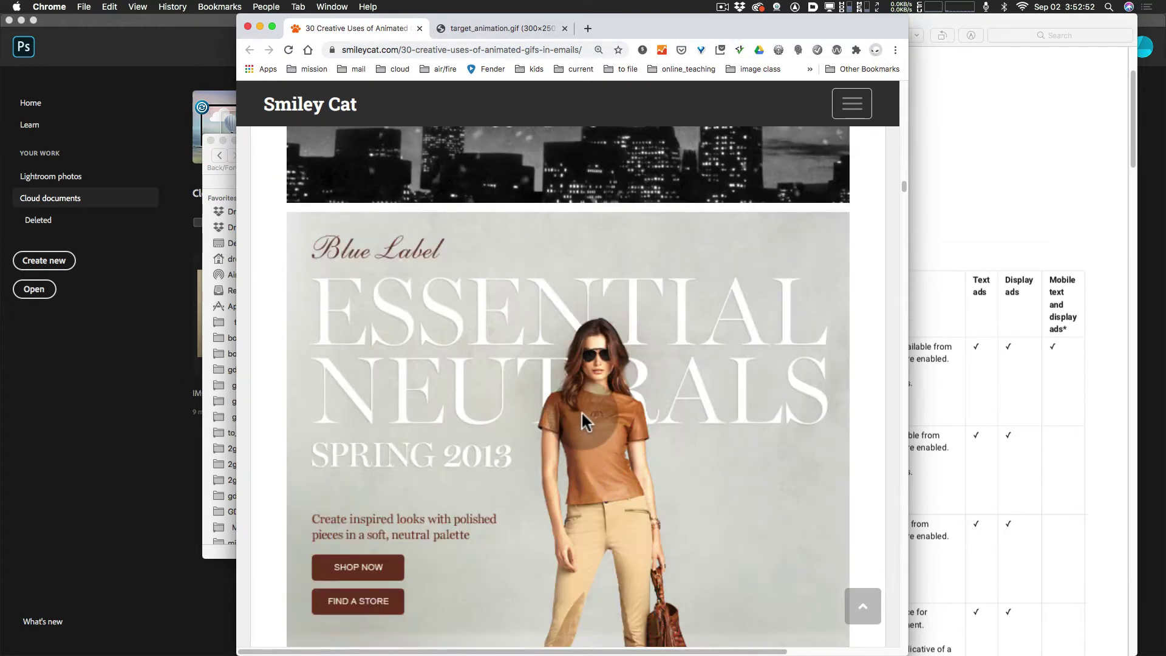
scroll(581, 413, "down", 1)
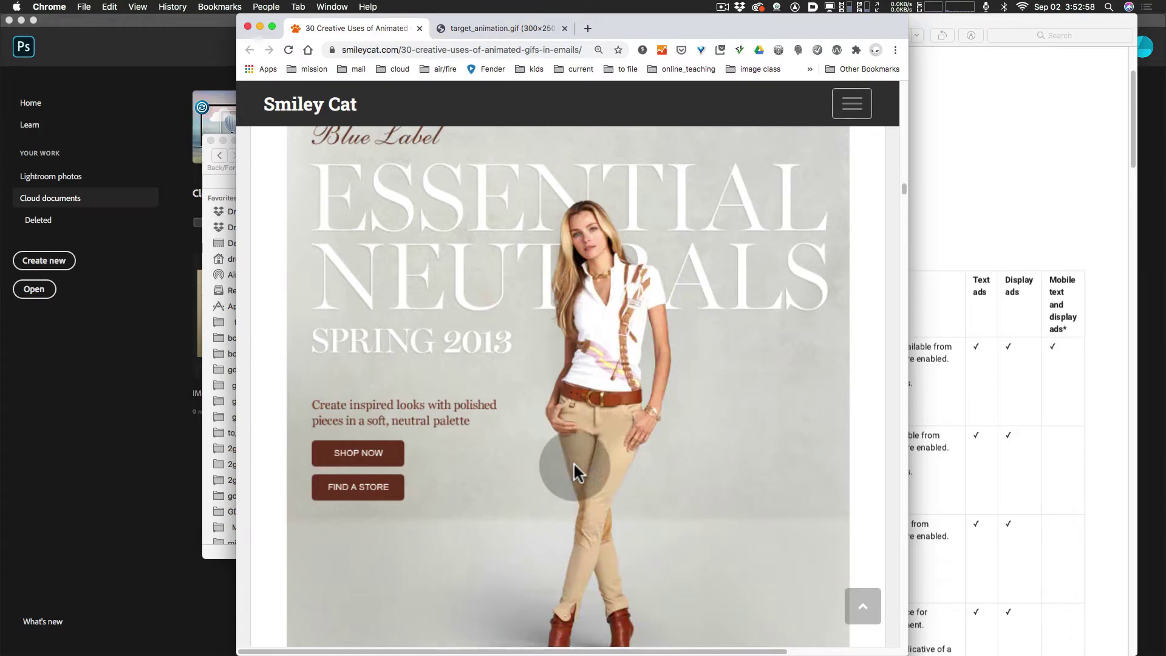
Review the Cusp examples from "New Blues" and "The Rules of Cool" to "Sweet Steals"
scroll(572, 461, "down", 1)
scroll(572, 460, "down", 8)
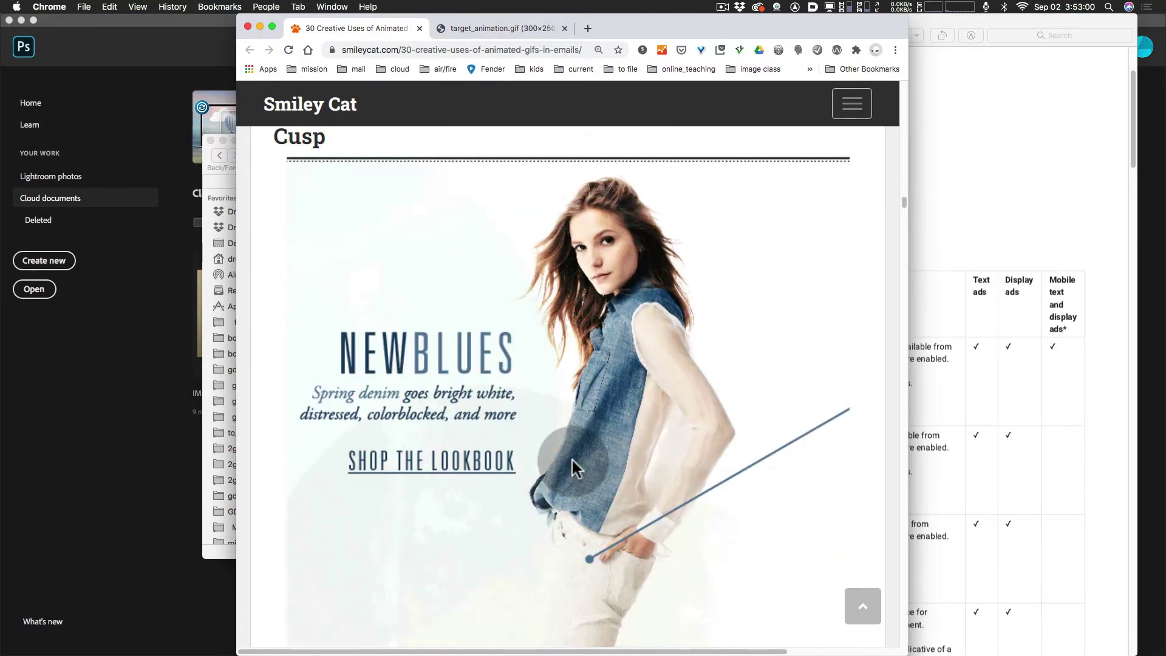
scroll(570, 458, "down", 3)
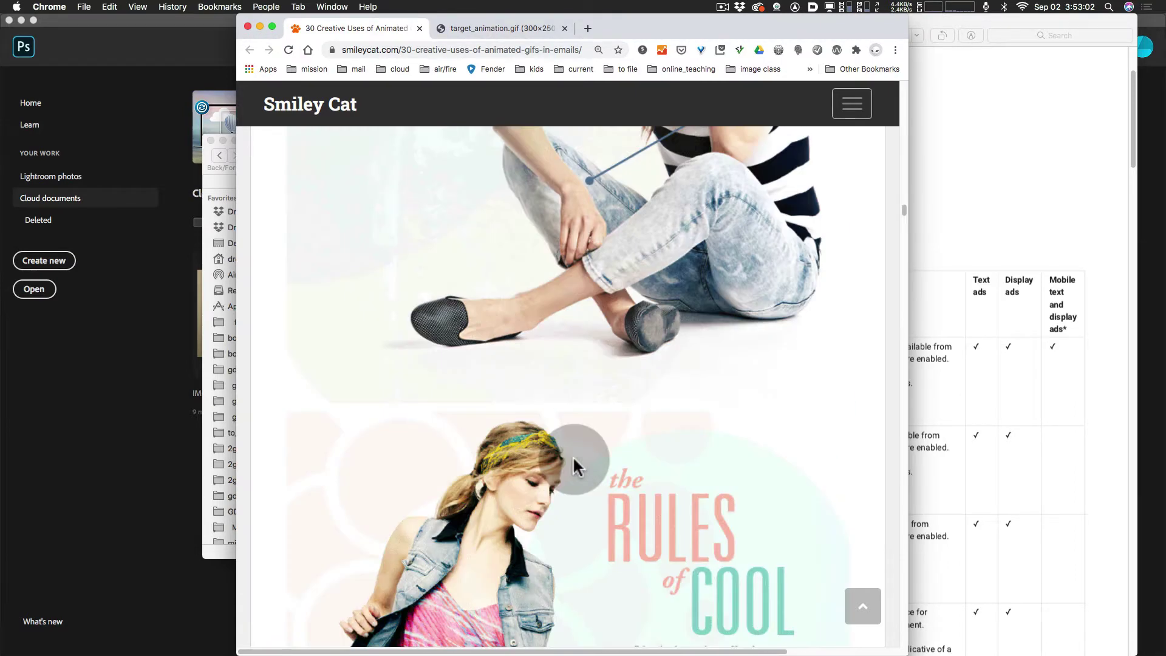
scroll(573, 459, "down", 5)
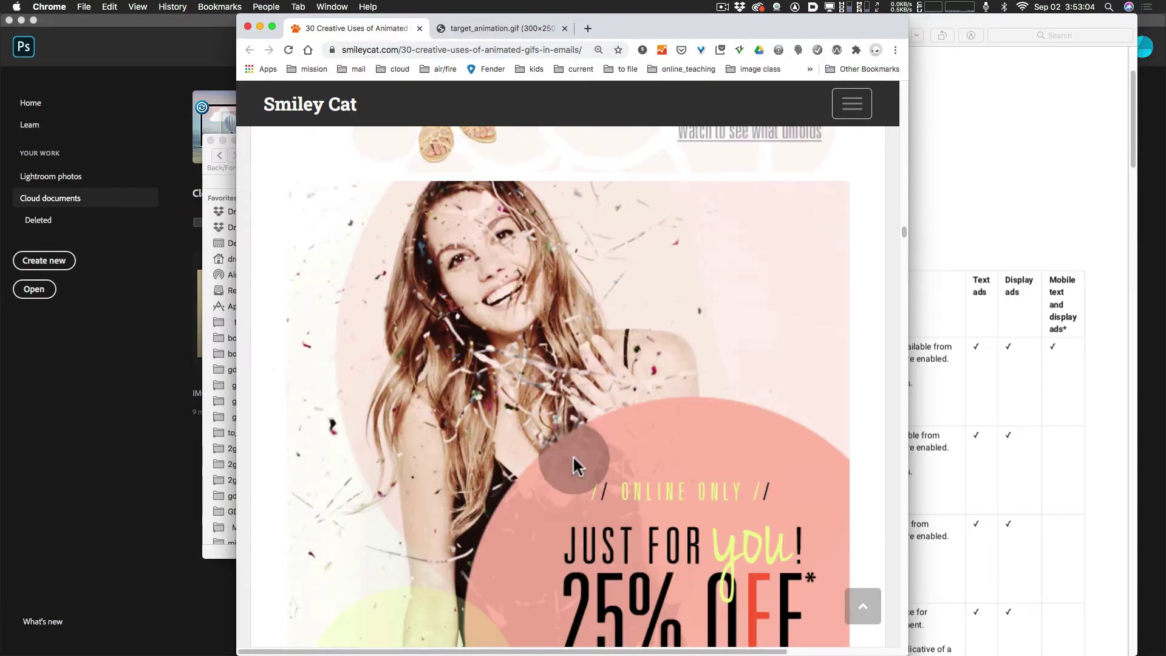
scroll(573, 460, "down", 5)
scroll(573, 456, "down", 6)
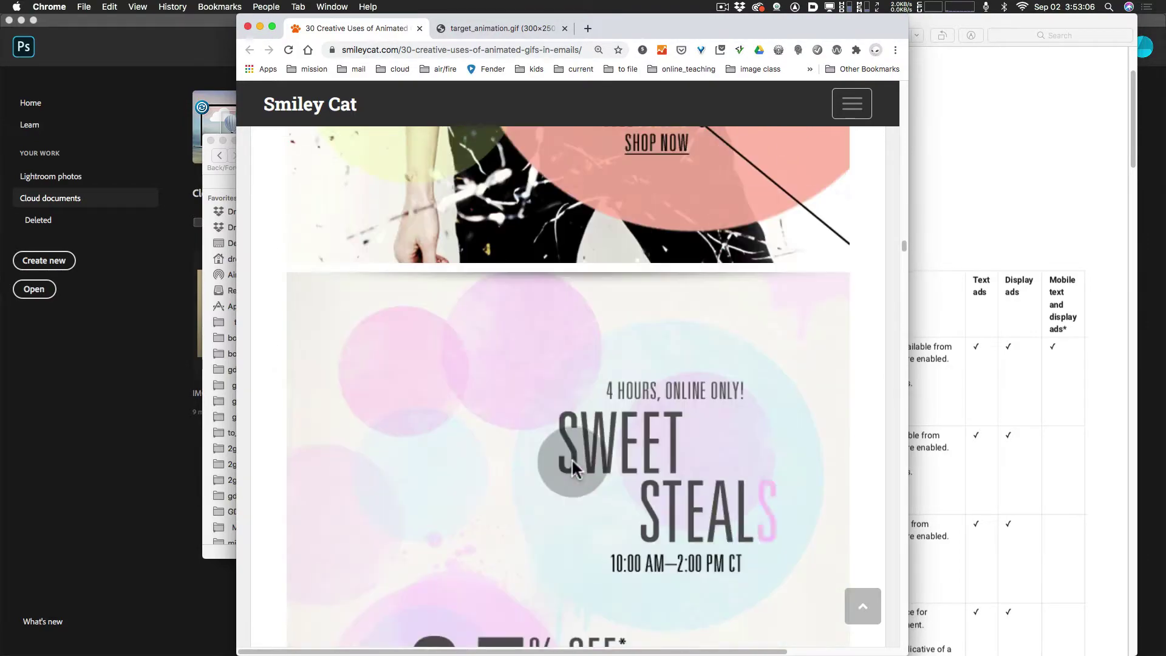
scroll(573, 461, "down", 2)
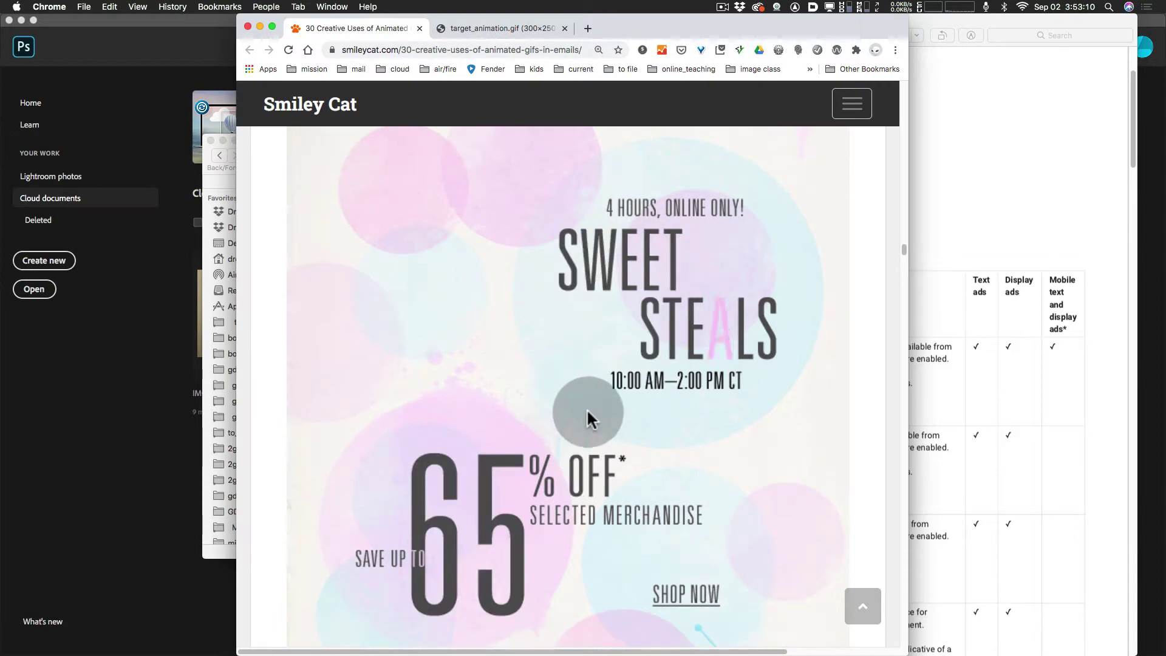
Review the Banana Republic, Free People and Horchow examples, ending at the "If you don't like the weather" ad
scroll(530, 500, "down", 10)
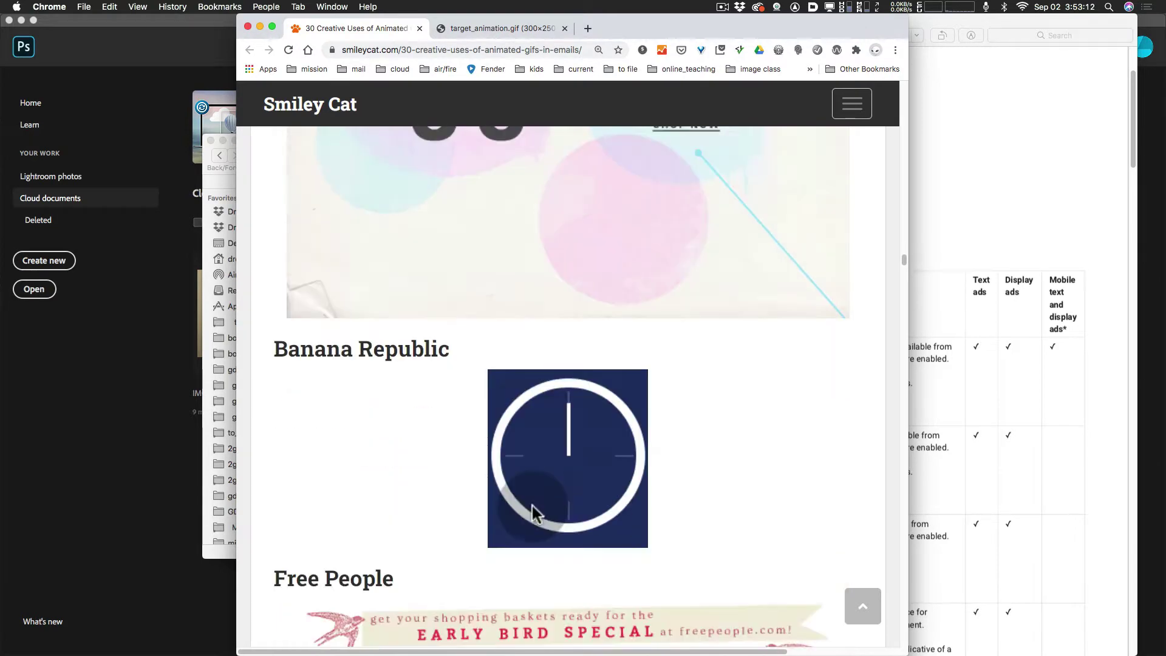
scroll(532, 506, "down", 8)
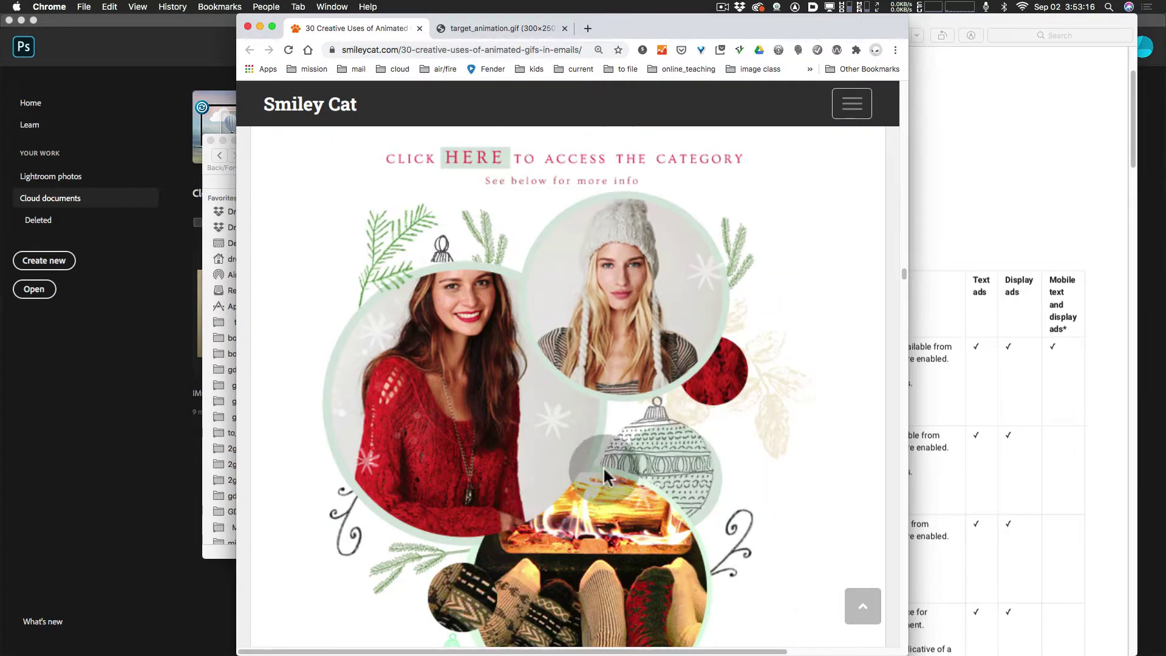
scroll(657, 452, "down", 6)
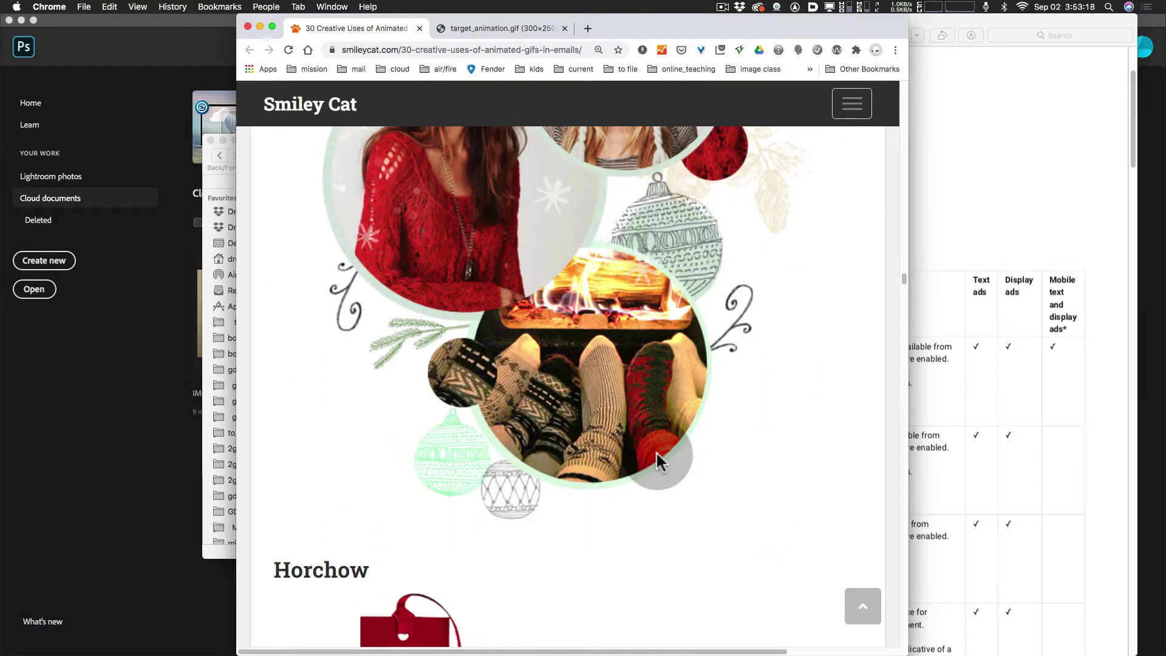
scroll(657, 454, "down", 8)
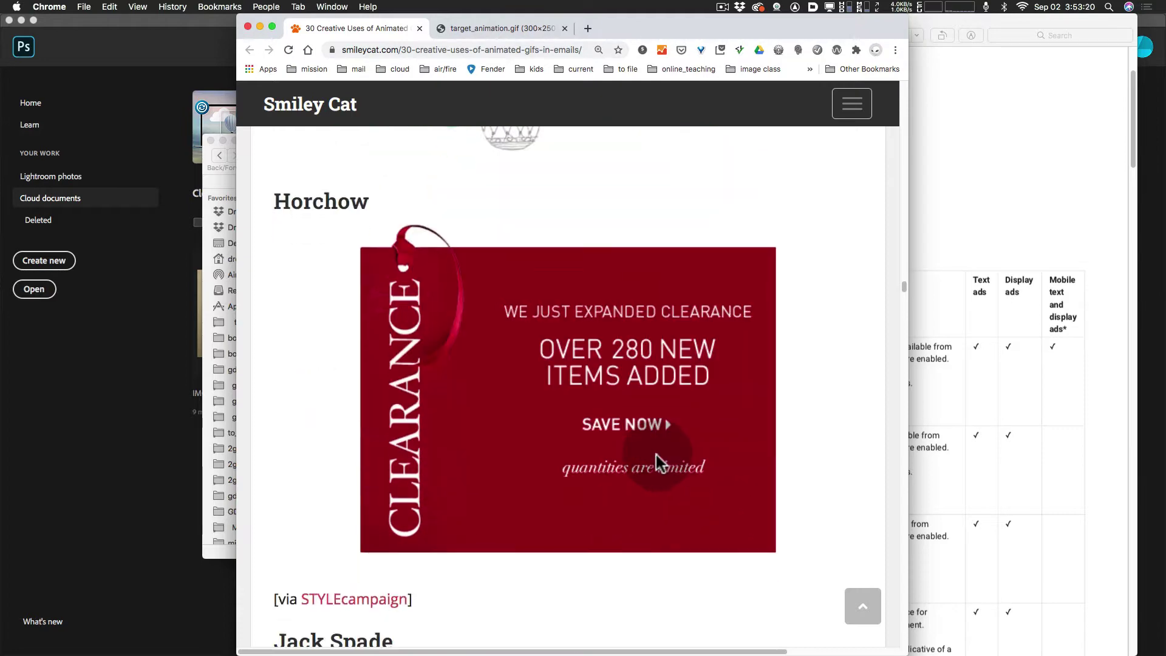
scroll(655, 453, "down", 3)
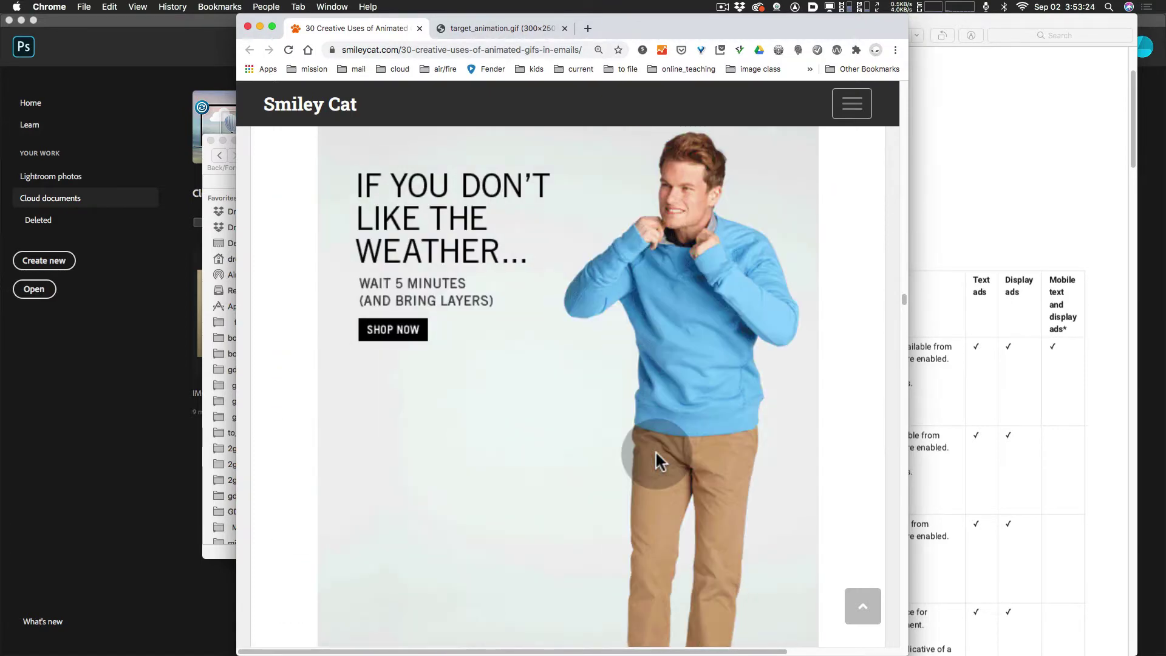
Review the Kate Spade examples from "The Bee's Knees" through the neon "Gifts Under $100" to "Mad About Maise"
scroll(656, 453, "down", 6)
scroll(656, 461, "down", 6)
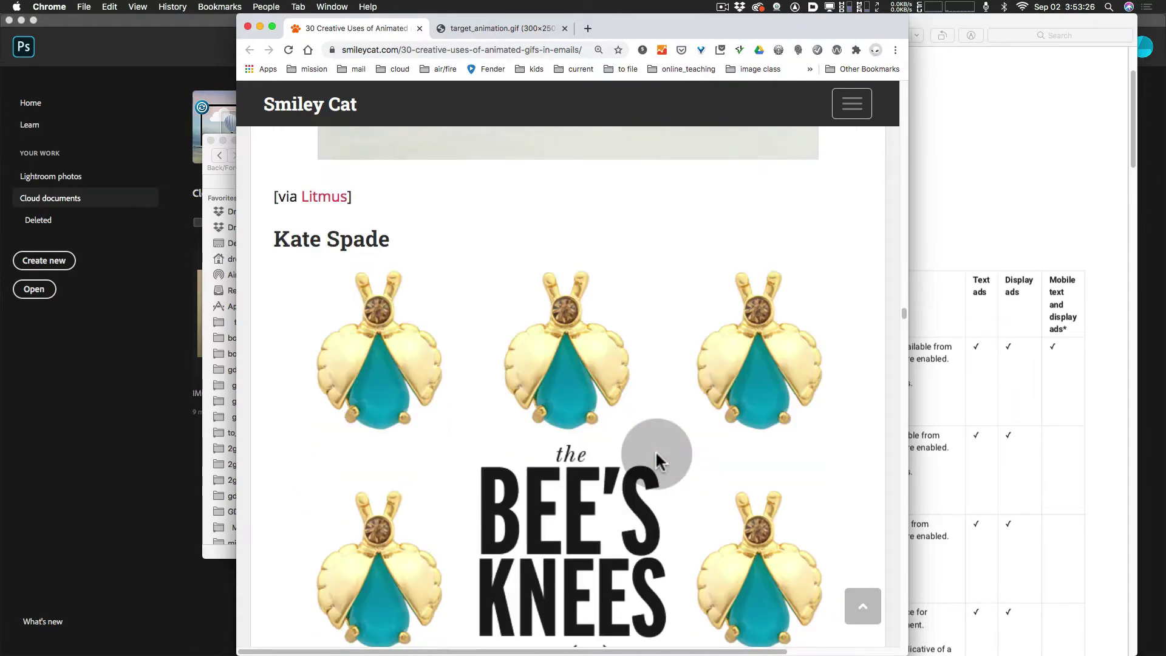
scroll(655, 453, "down", 3)
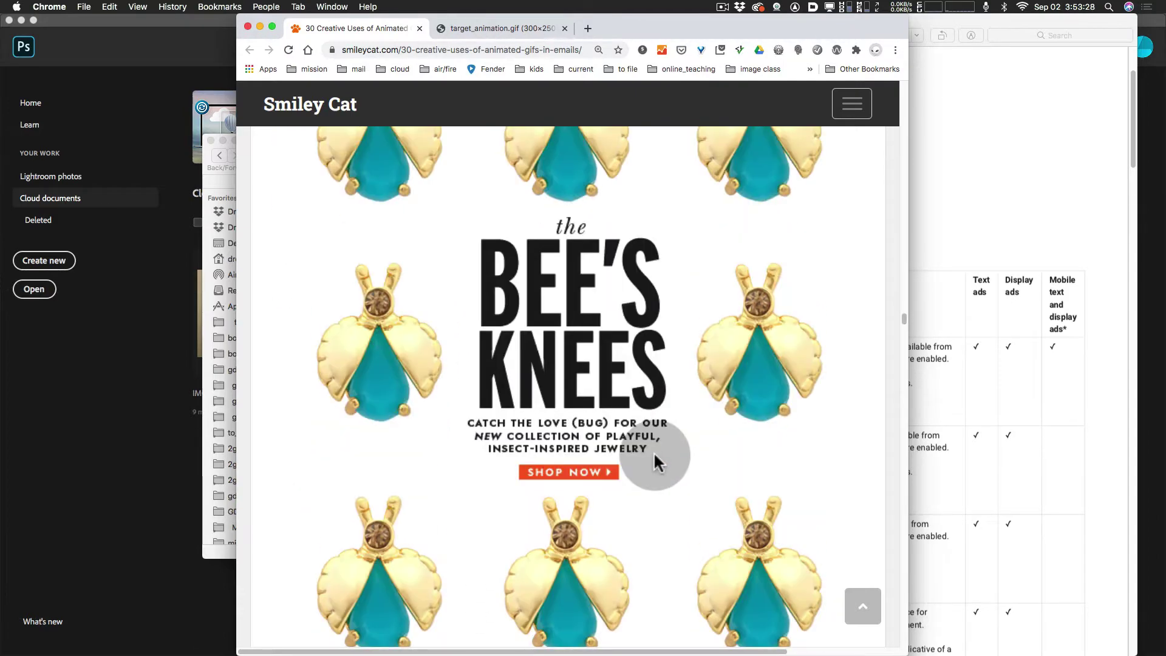
scroll(653, 450, "down", 3)
scroll(653, 450, "down", 7)
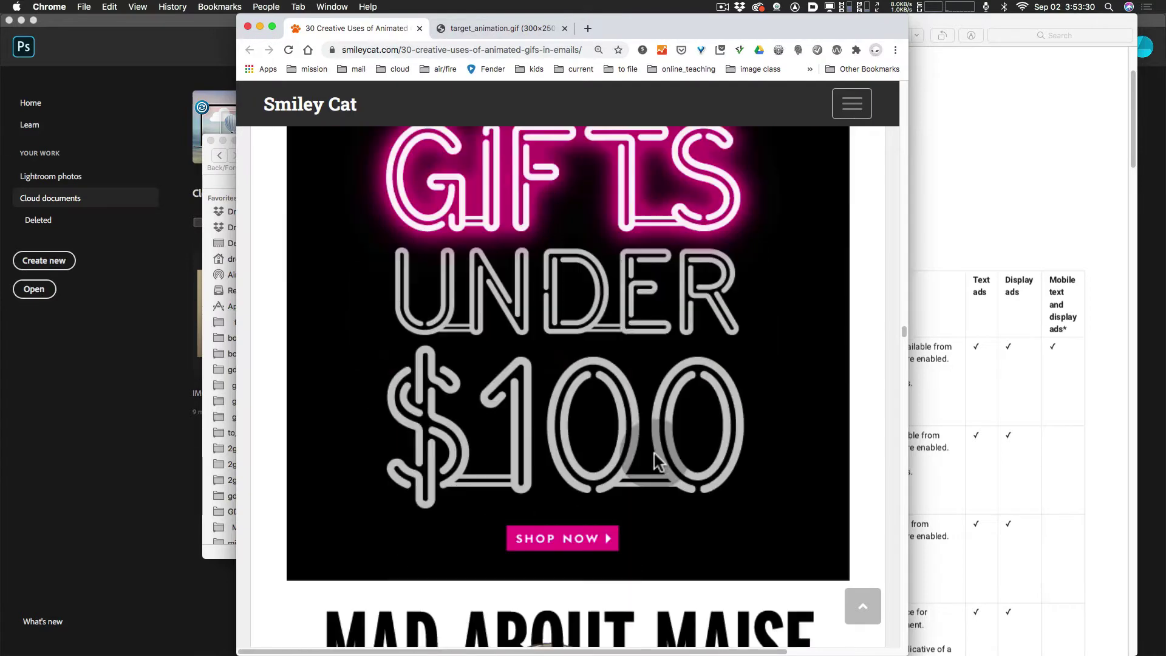
scroll(654, 453, "down", 3)
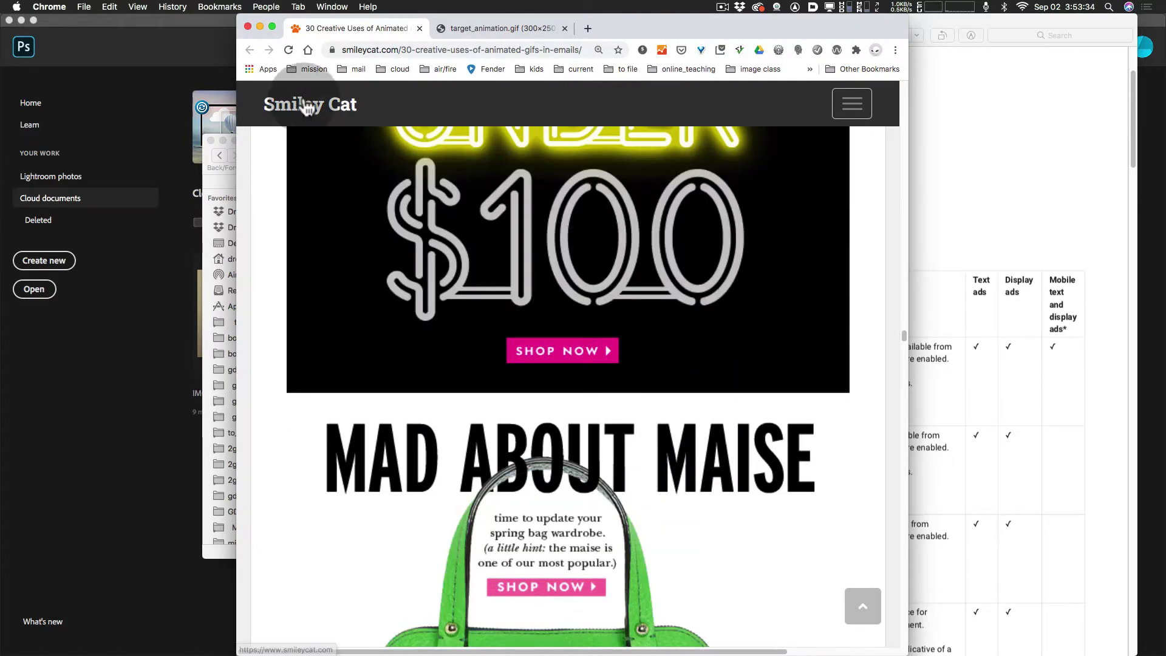
Play the target_animation.gif ad from the start in its own browser tab and enlarge it for viewing
left_click(479, 28)
left_click(611, 229)
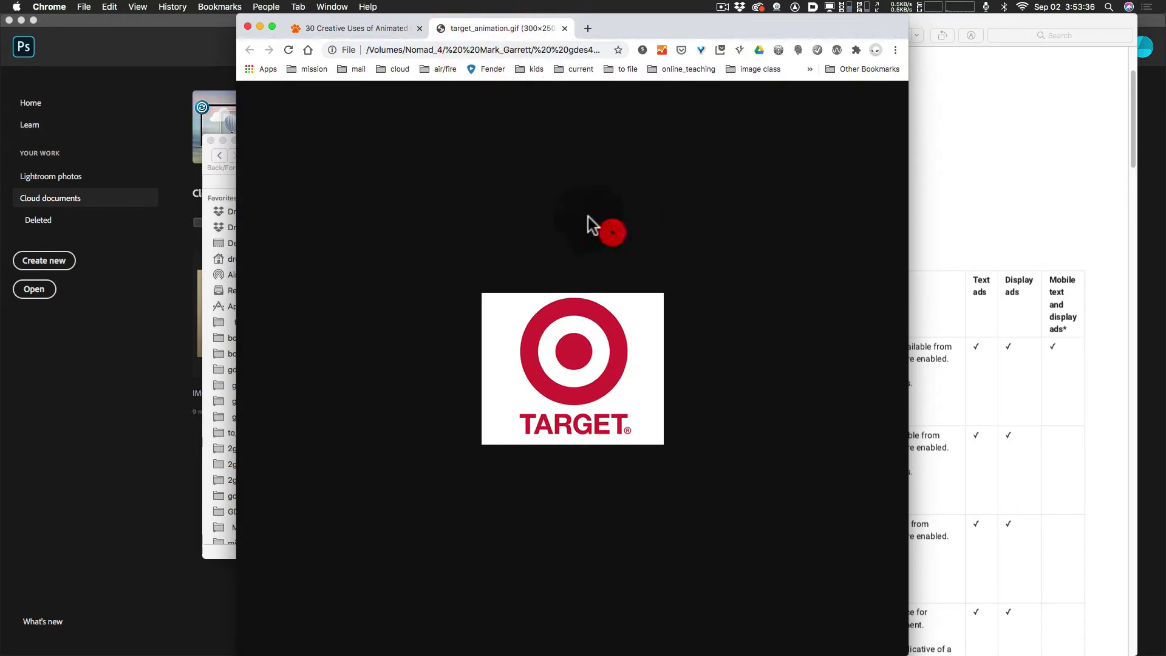
left_click(288, 51)
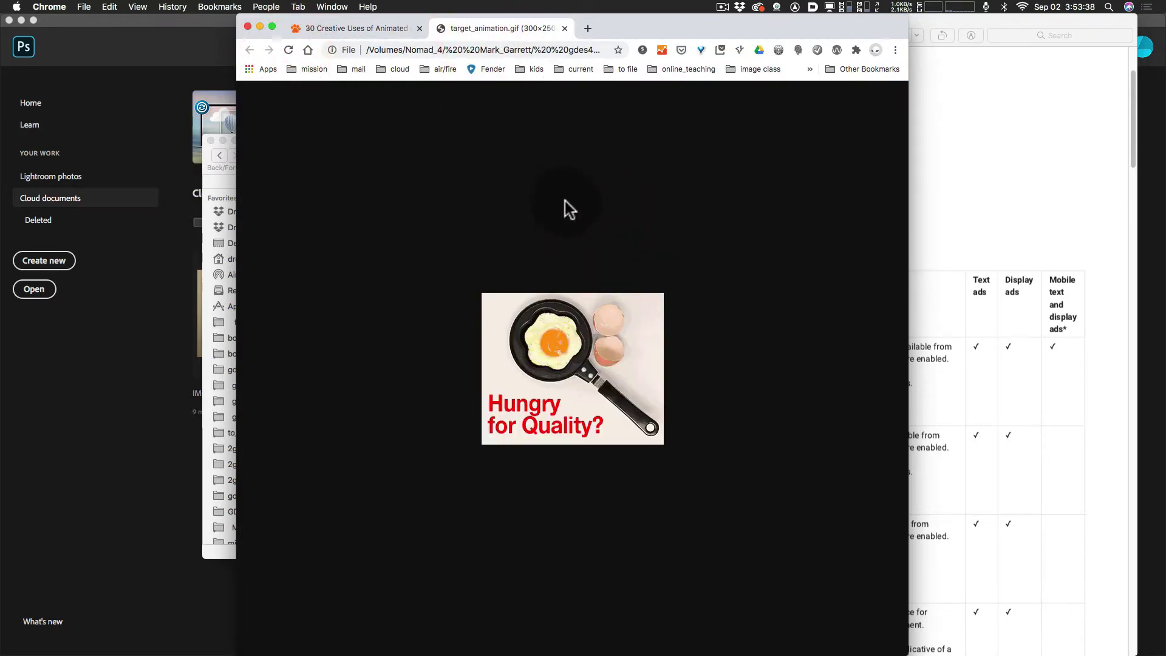
key("super+equal")
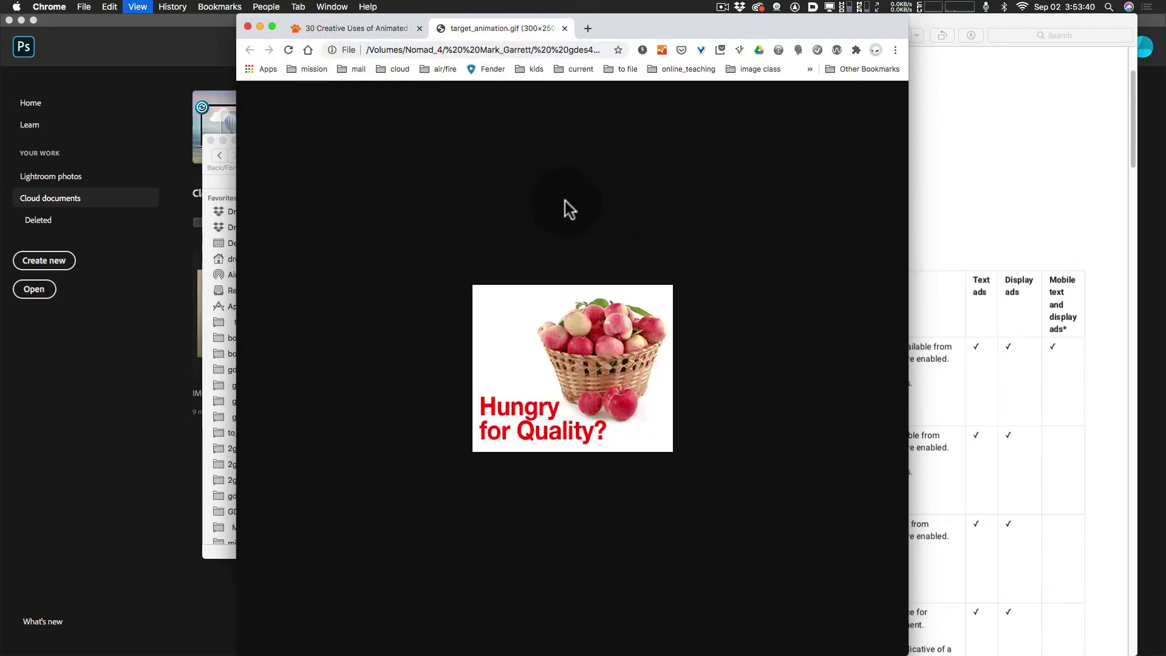
key("super+equal")
key("super+equal")
key("super+equal")
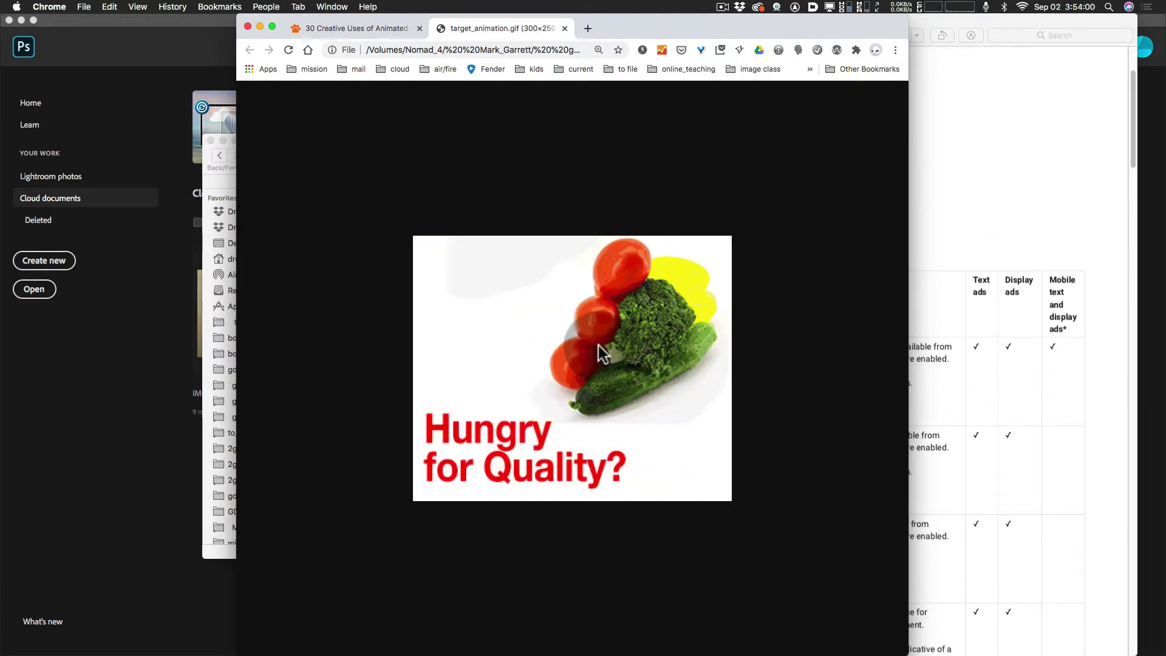
Replay the enlarged Target "Hungry for Quality?" animation several times to study its image sequence and closing logo
left_click(538, 413)
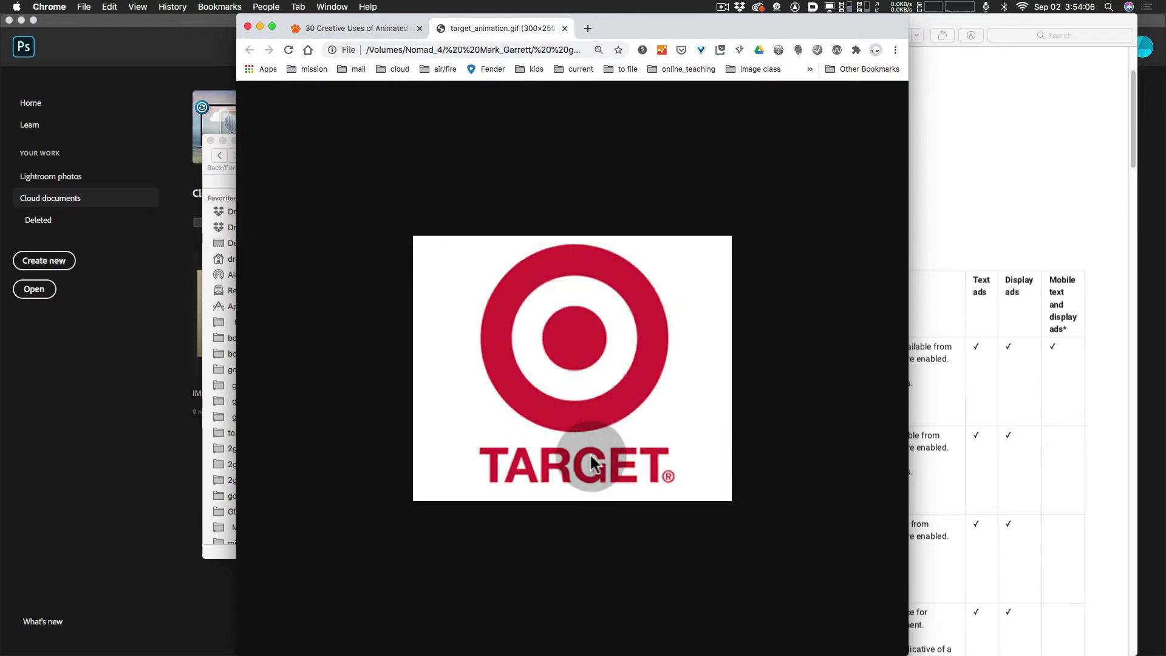
left_click(288, 50)
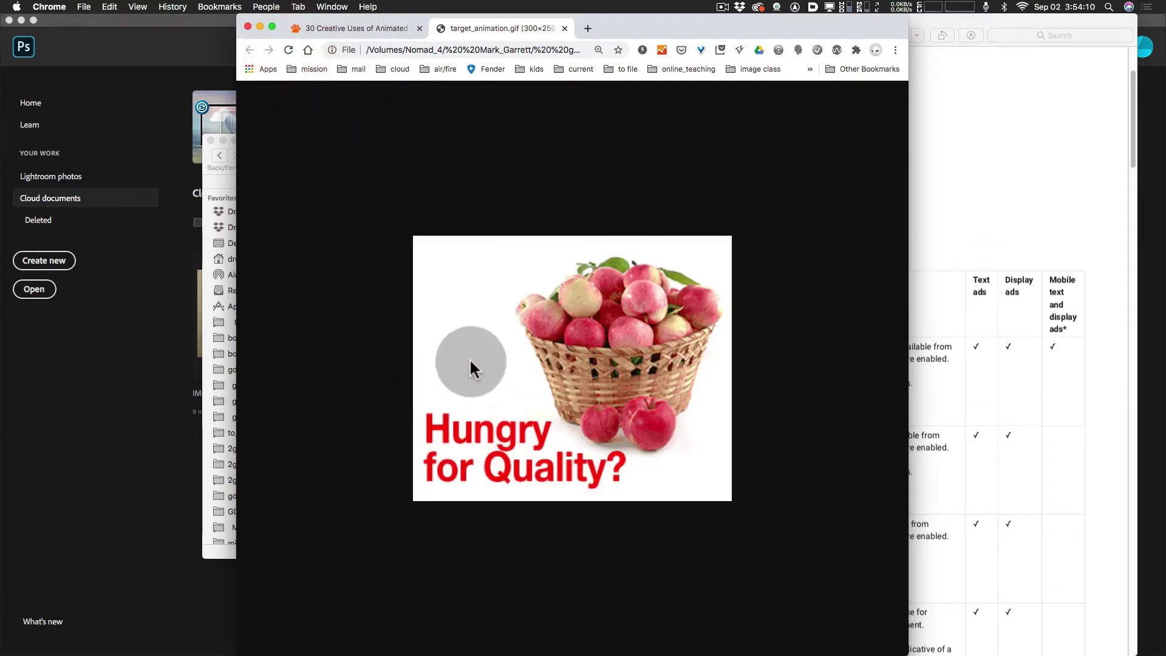
left_click(289, 50)
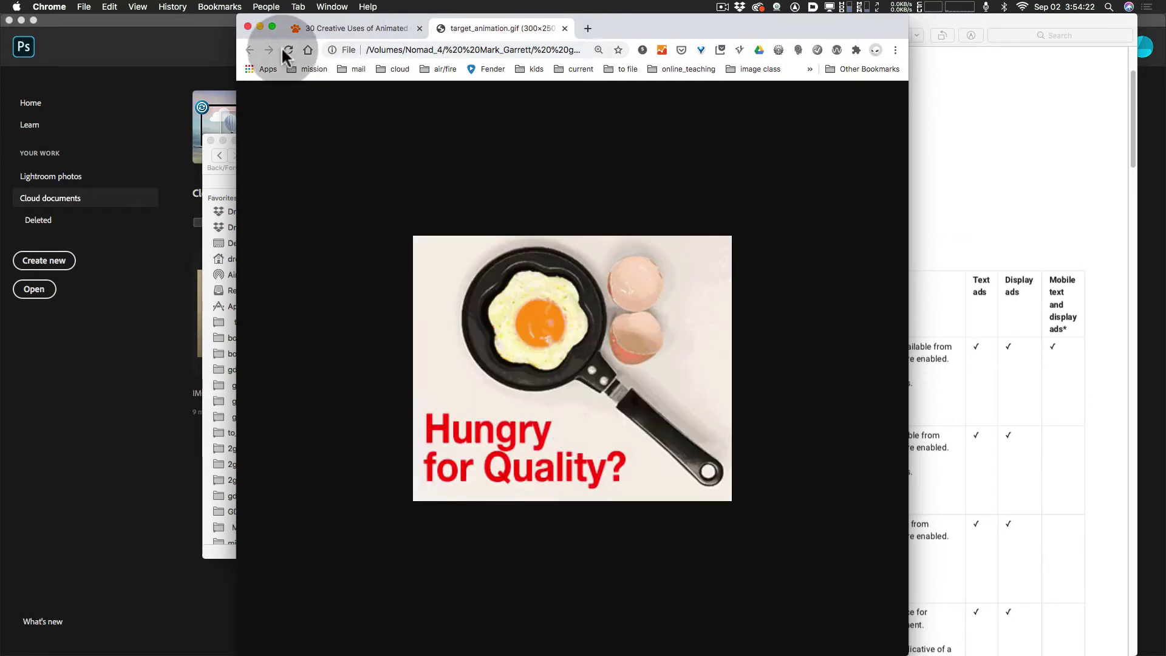
left_click(288, 51)
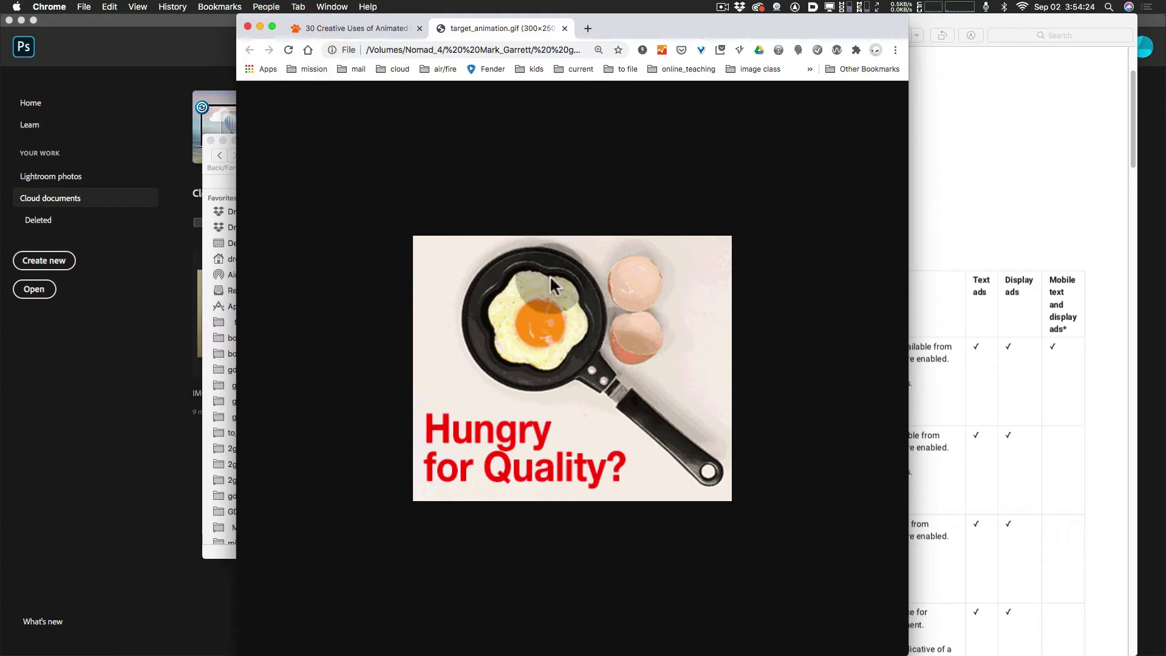
left_click(294, 48)
left_click(290, 50)
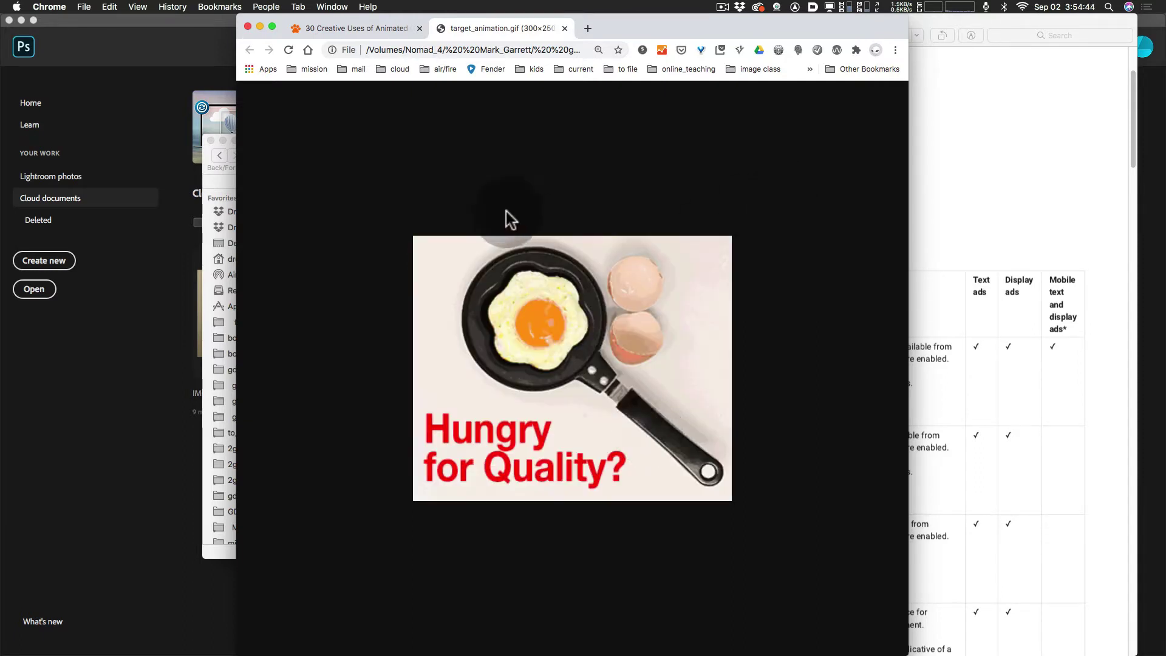
Bring the demo_target_animation_video_start folder window to the front in Finder and place it over the browser
left_click(212, 150)
left_click_drag(388, 151, 492, 147)
left_click(436, 219)
double_click(435, 220)
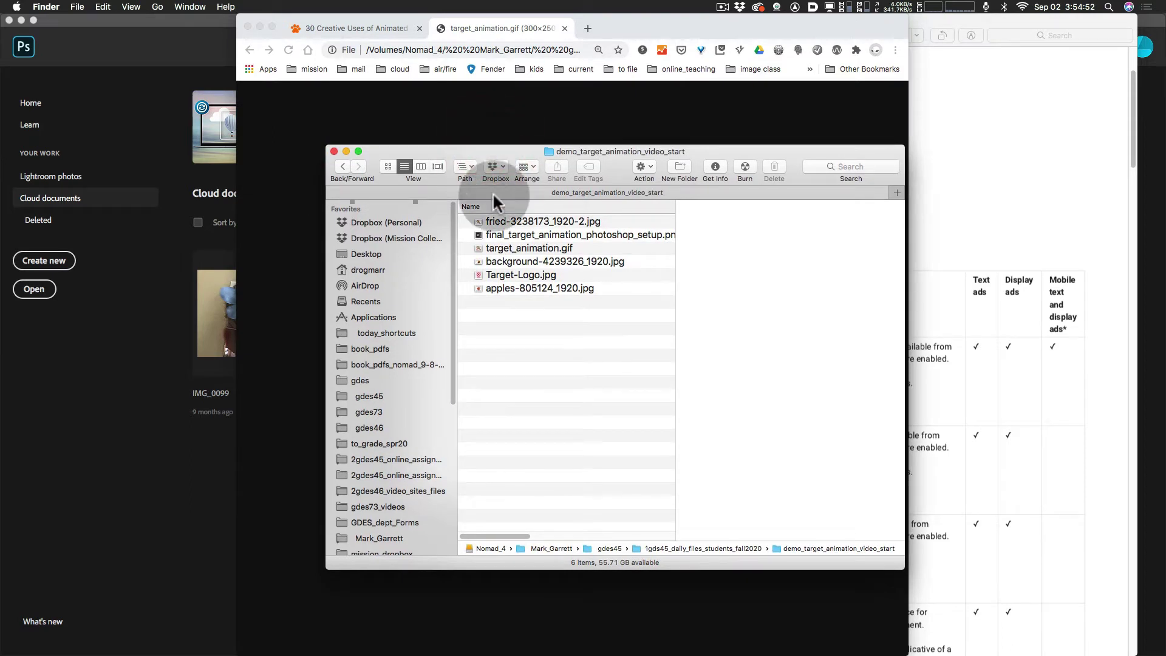
Preview the project files one by one, from the fried egg photo and Photoshop setup image to the vegetables, Target logo and apples
left_click(517, 223)
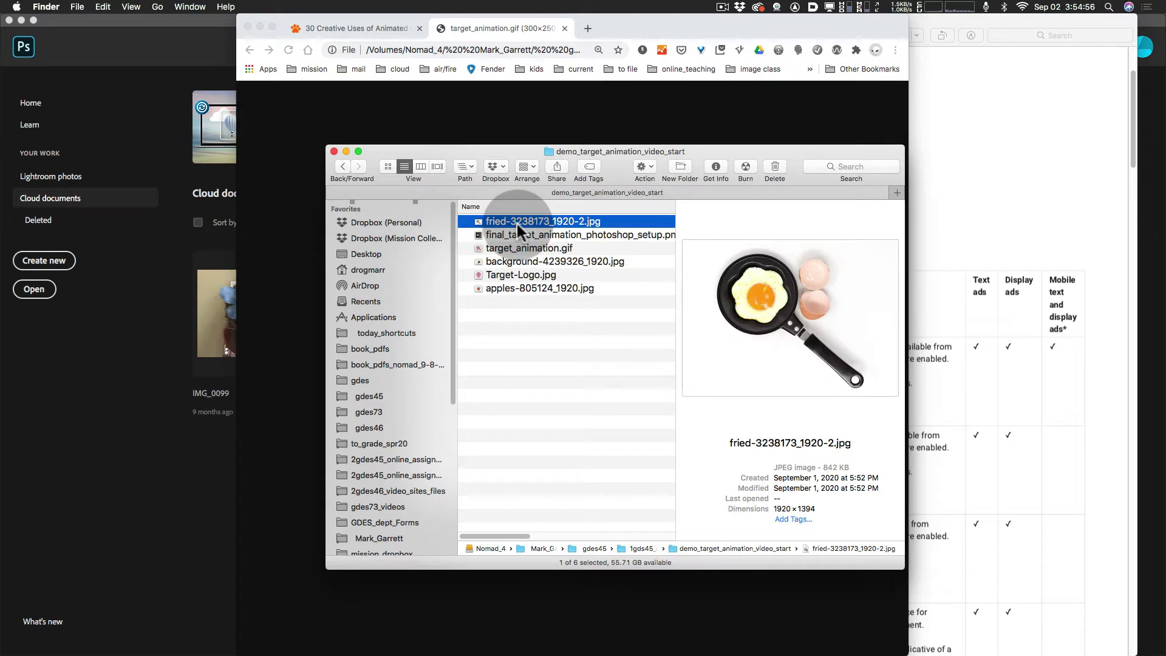
key("Down")
key("Down")
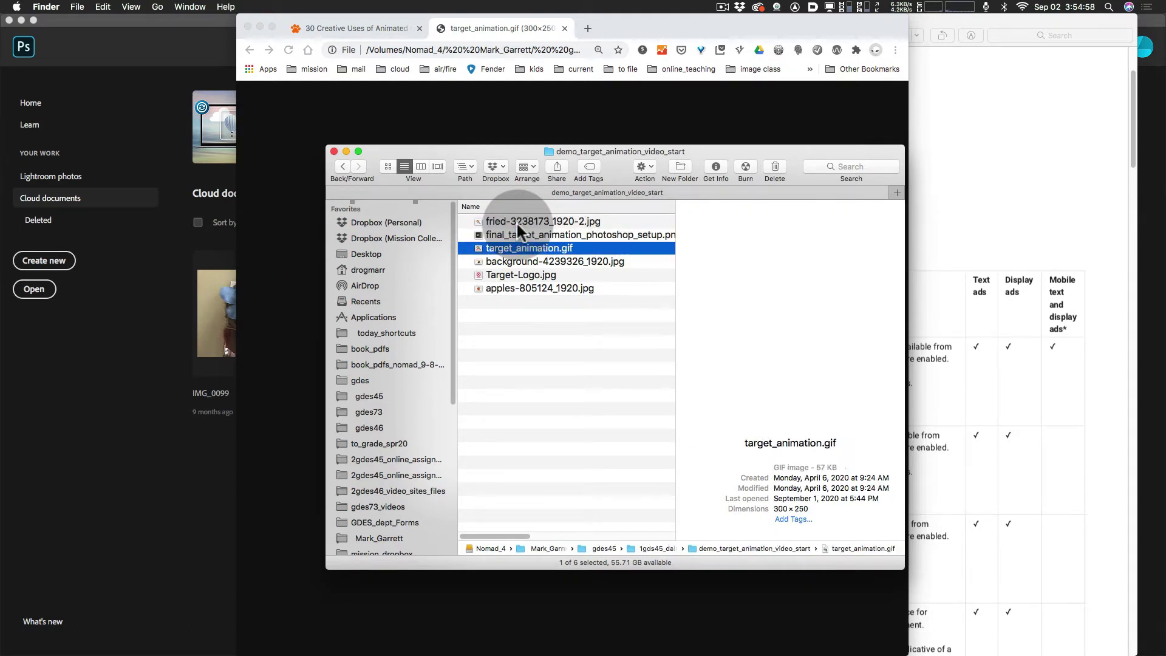
key("Up")
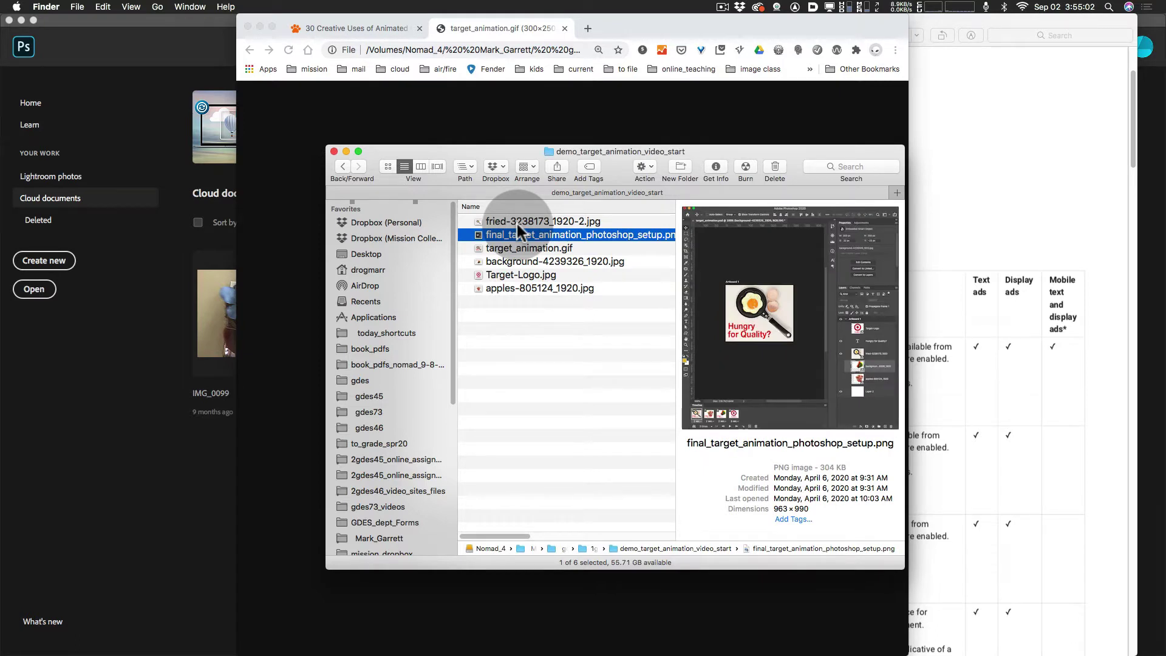
key("Down")
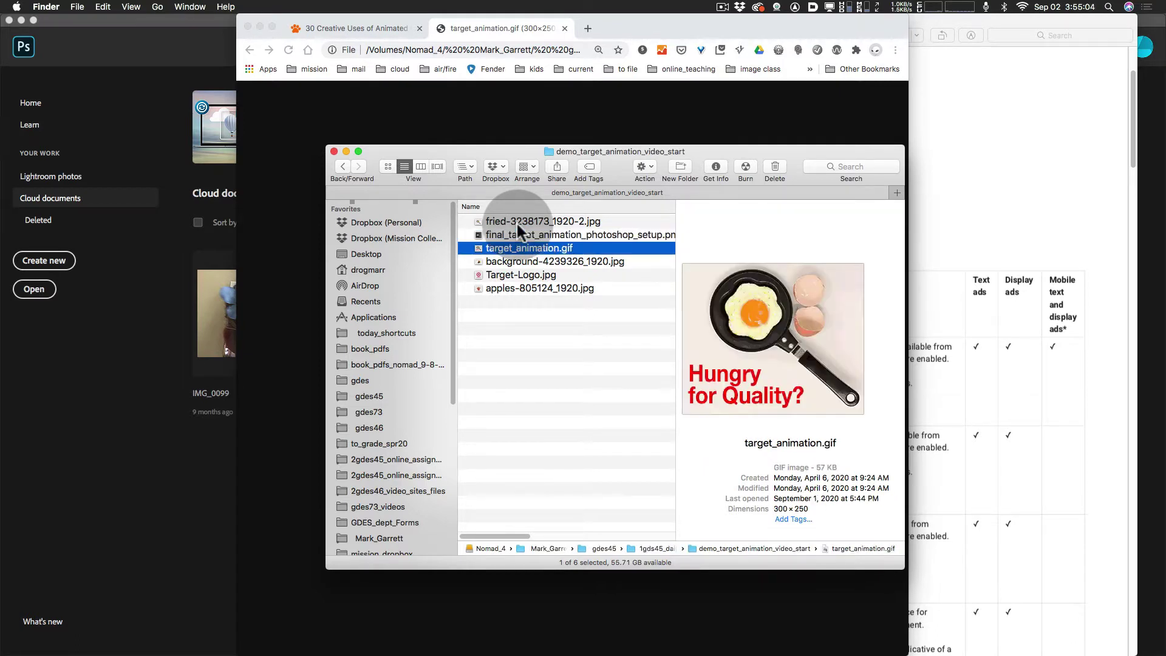
key("Down")
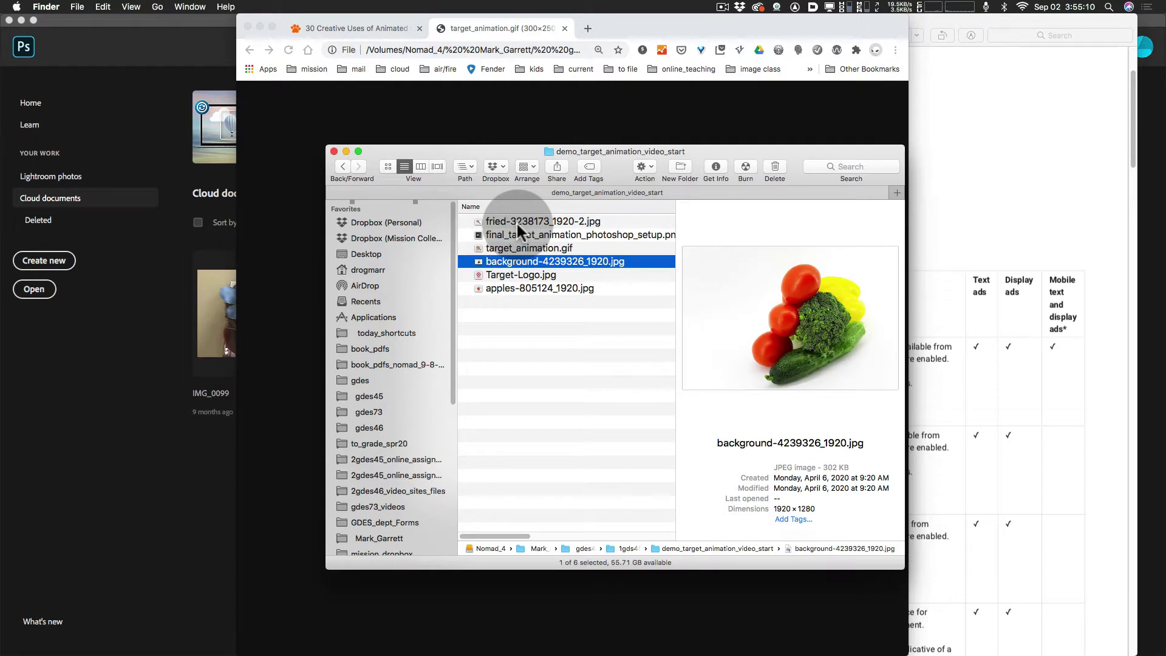
key("Down")
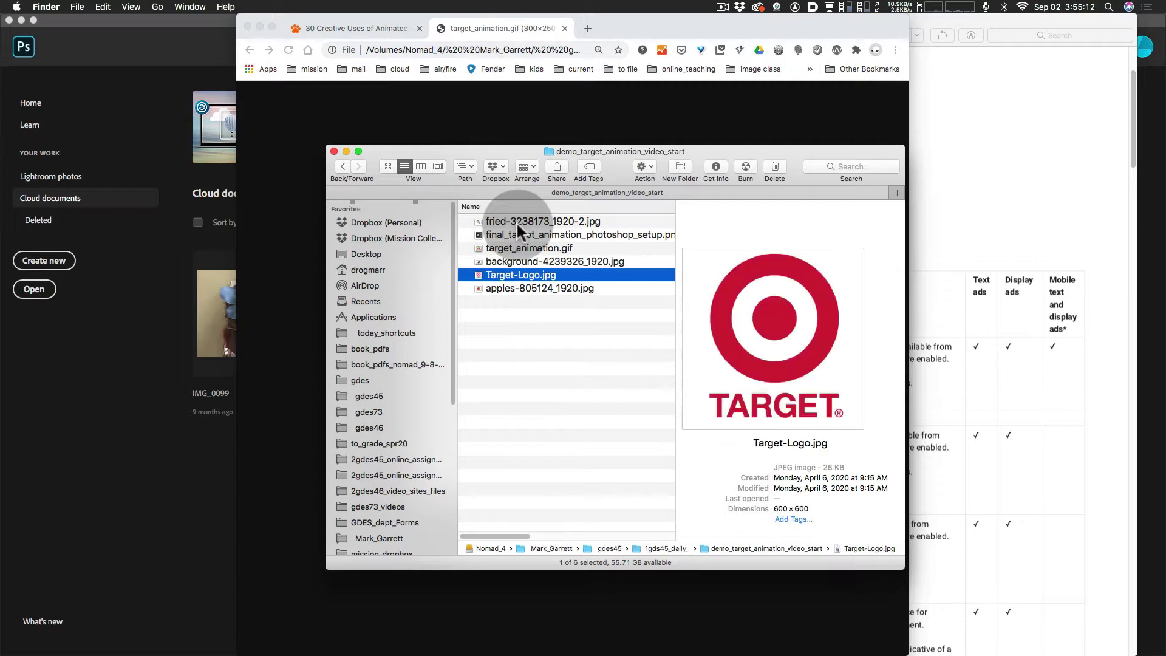
key("Down")
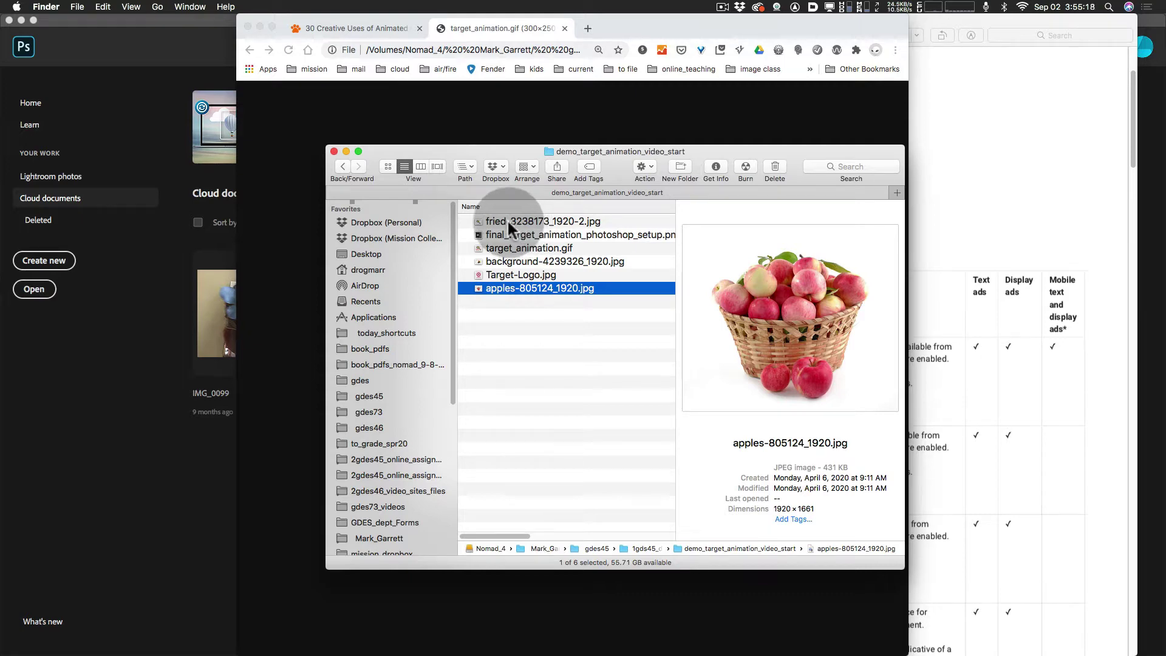
Move the folder window aside, hide the browser, and bring the "Guide to ad sizes" PDF forward into full view
left_click_drag(476, 152, 790, 231)
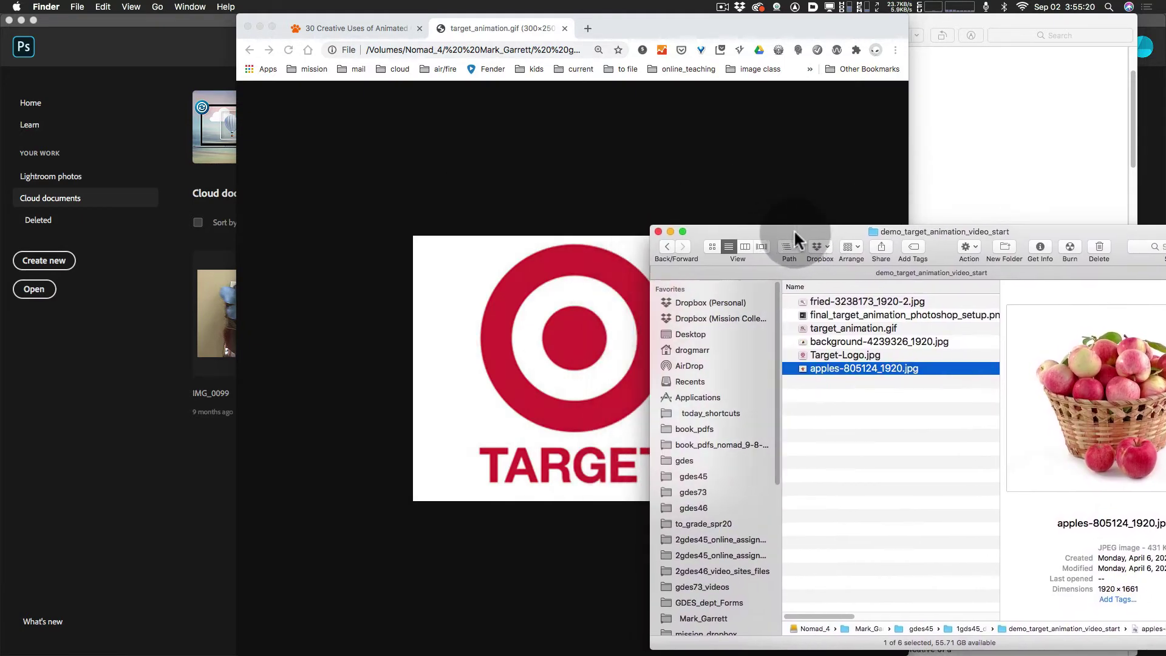
left_click_drag(776, 37, 922, 58)
key("super+h")
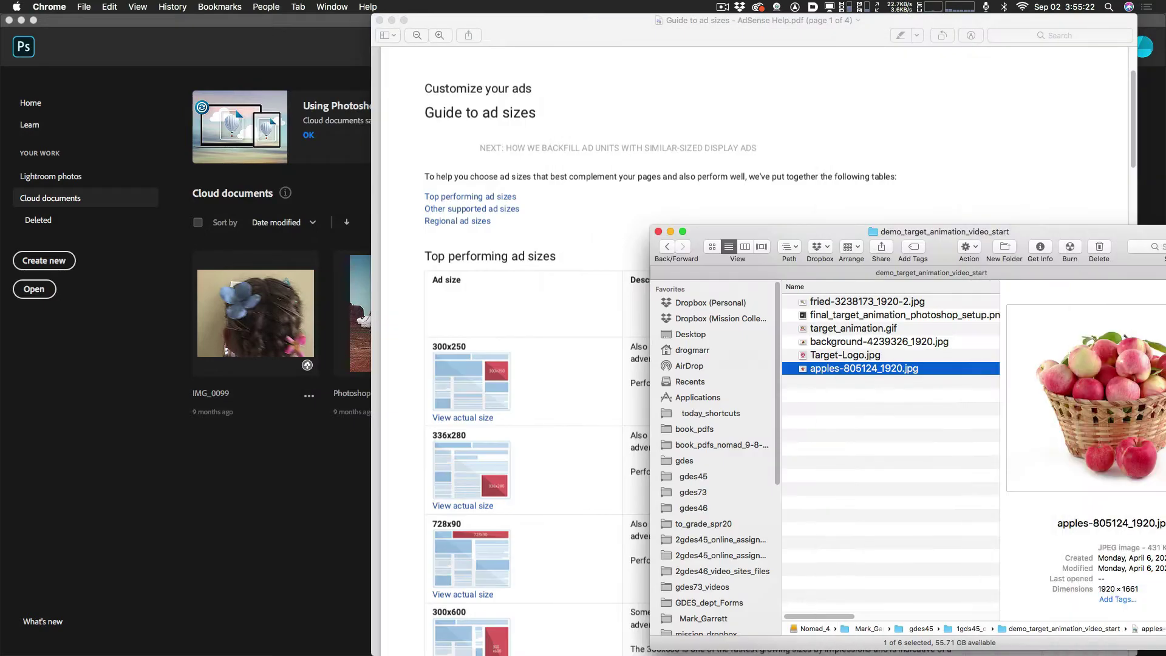
left_click(606, 37)
left_click_drag(606, 37, 447, 38)
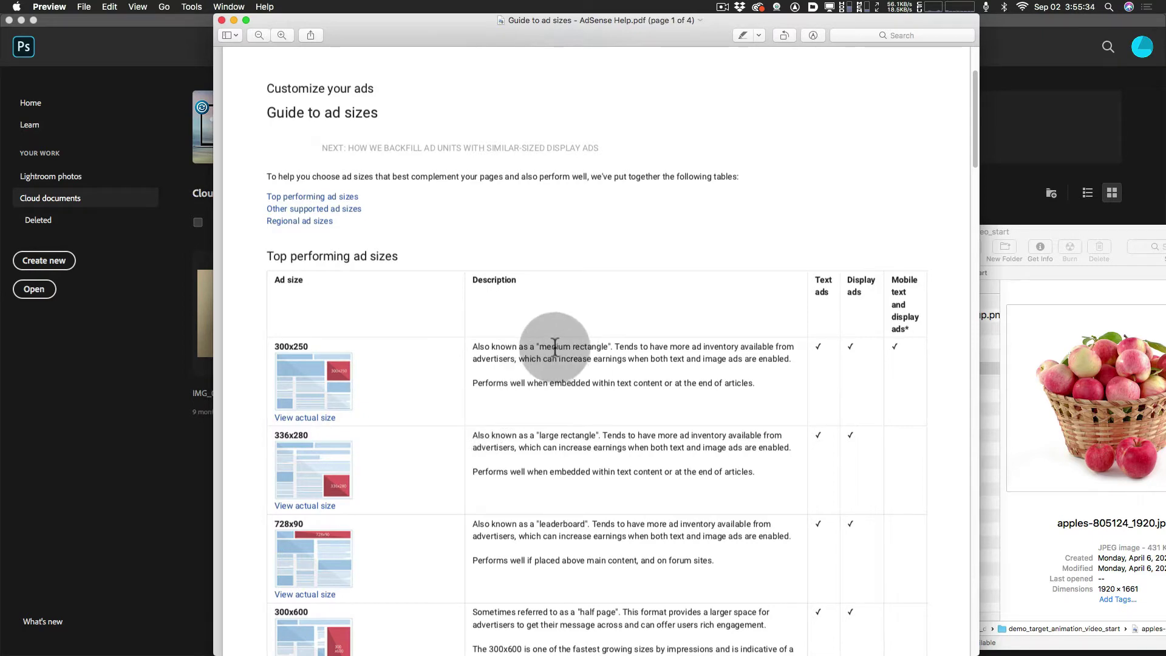
Highlight "medium rectangle" in the 300x250 entry and look through the other ad sizes in the guide
left_click_drag(538, 347, 609, 345)
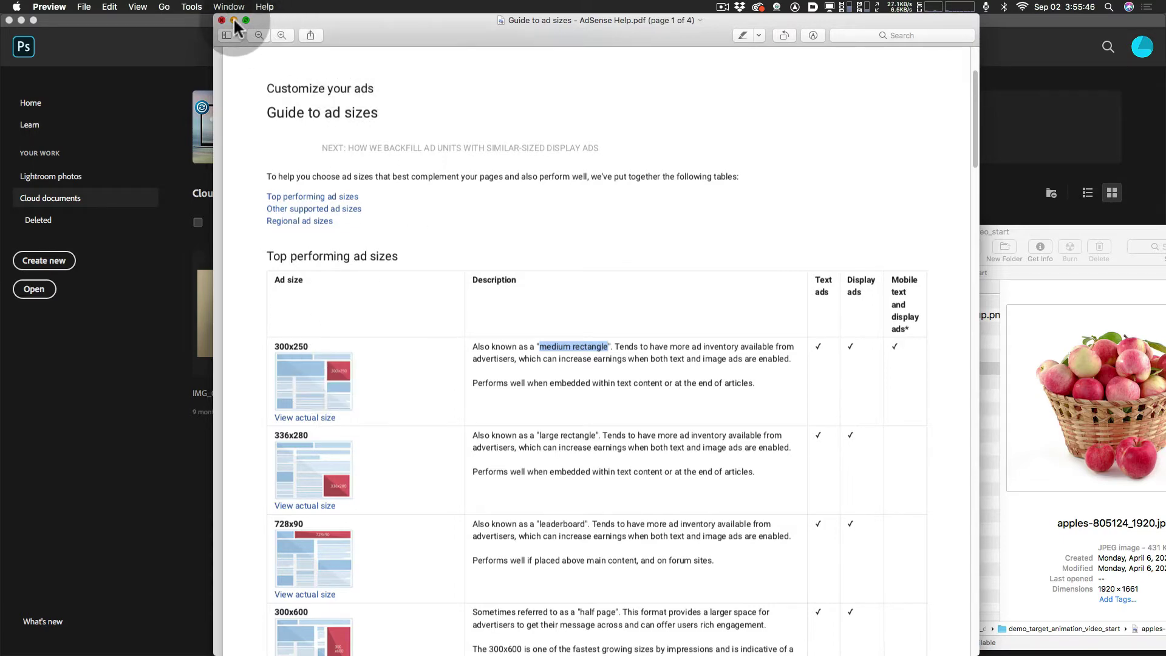
scroll(486, 310, "down", 10)
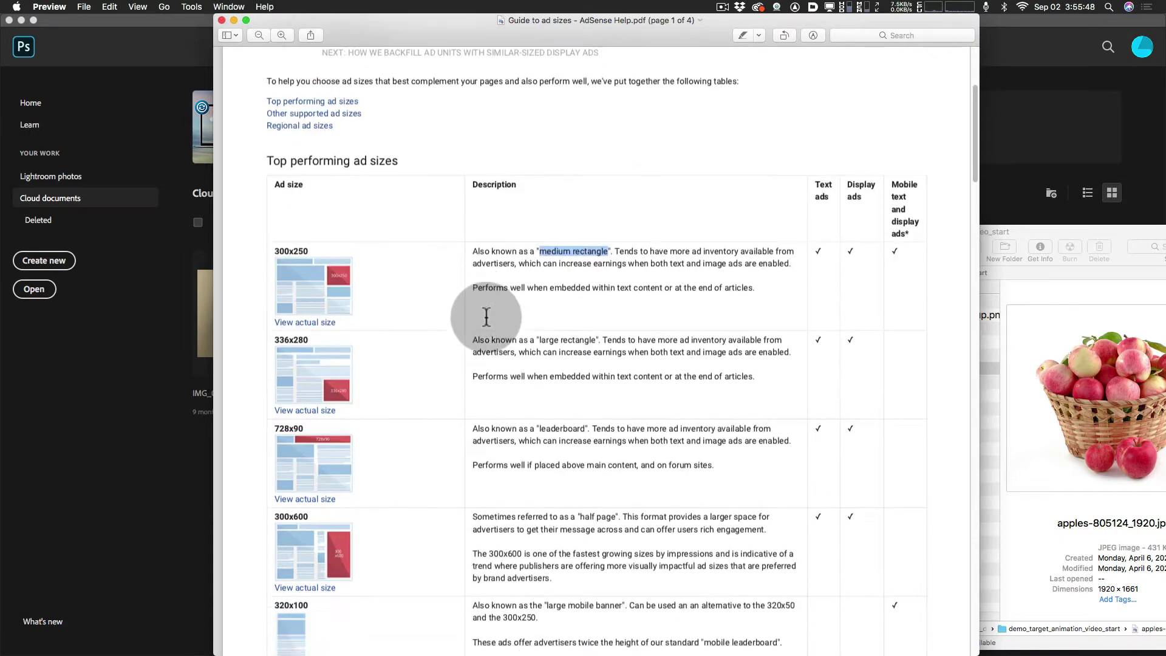
scroll(486, 311, "down", 15)
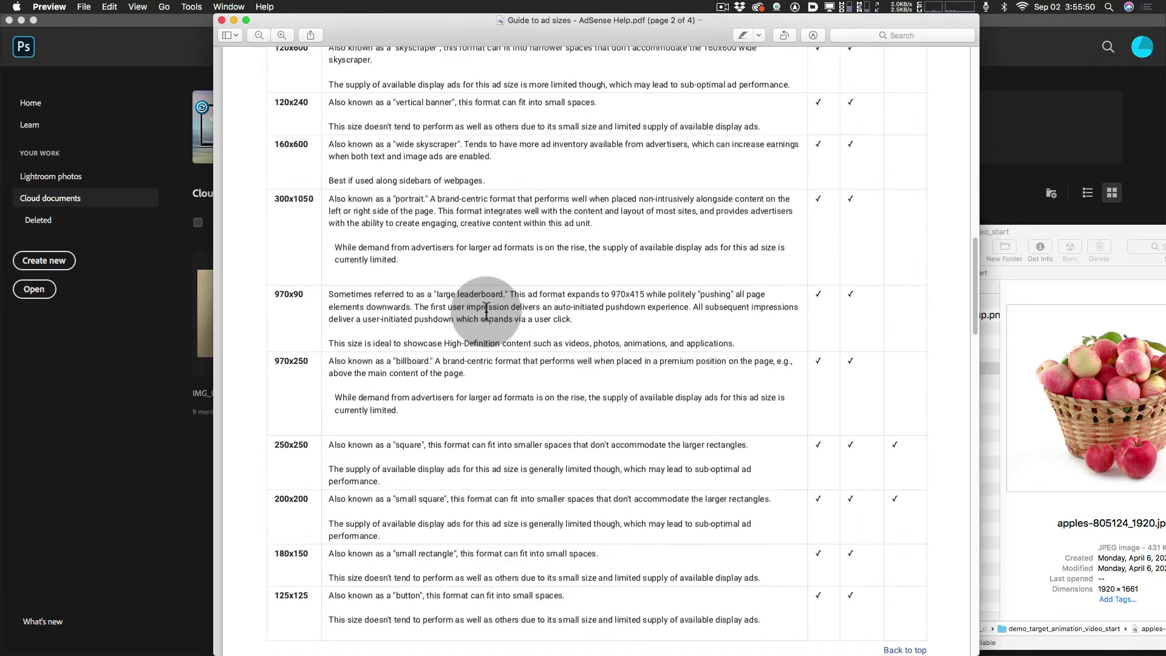
scroll(485, 311, "up", 20)
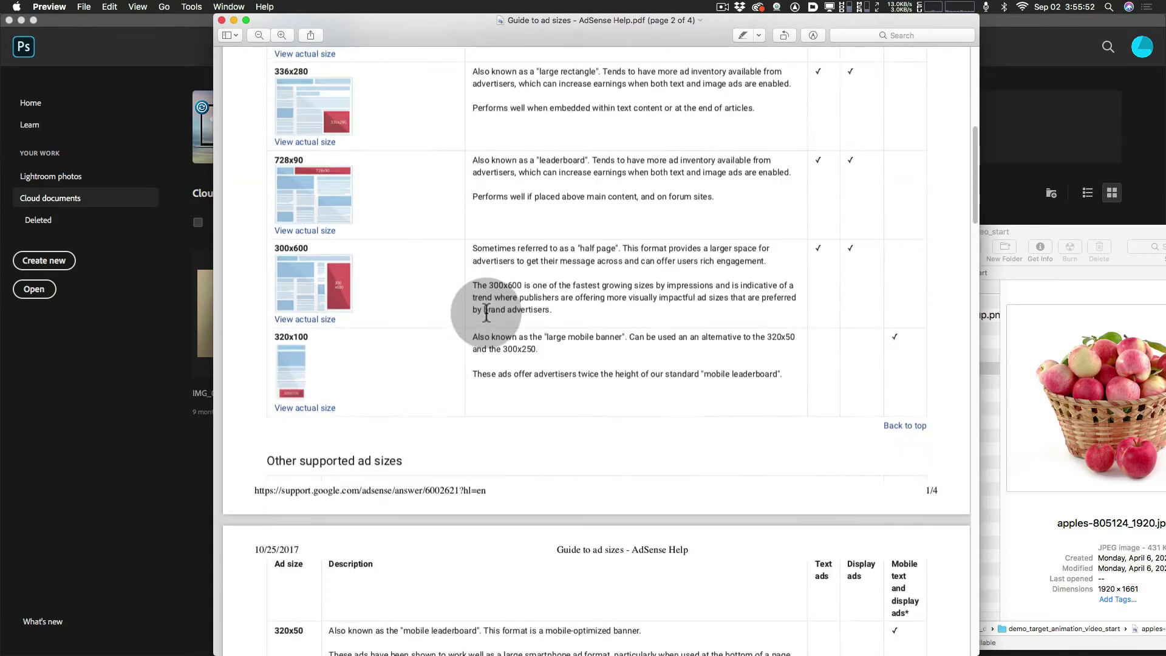
Minimize the ad sizes PDF and switch to the Photoshop home screen
left_click(234, 20)
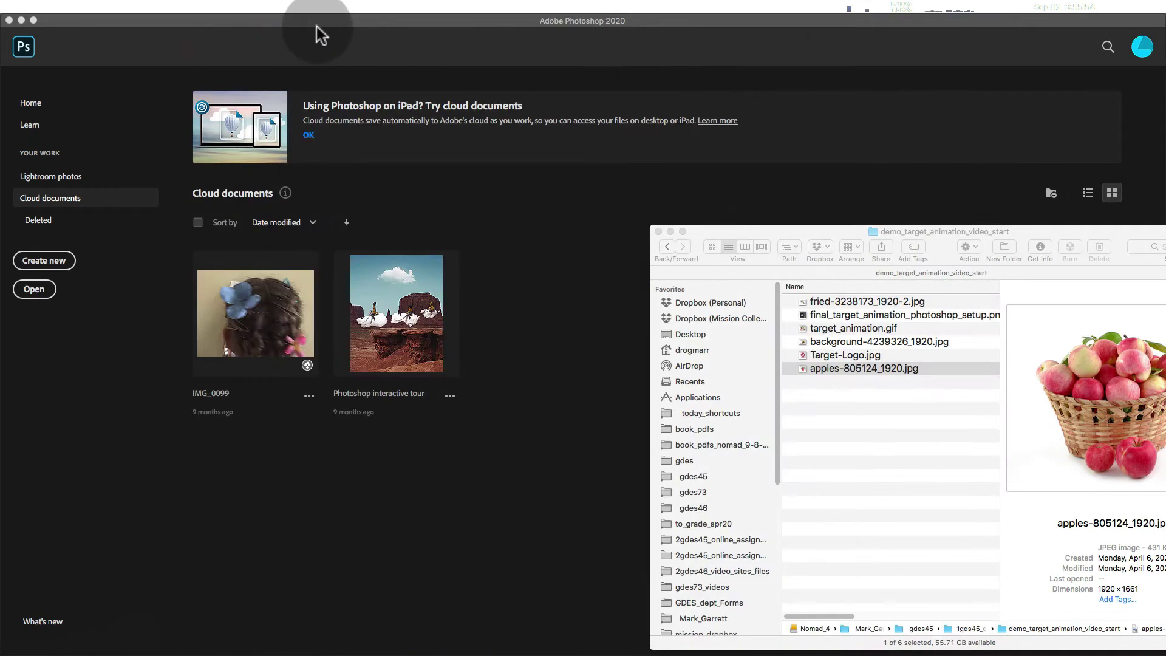
left_click(313, 23)
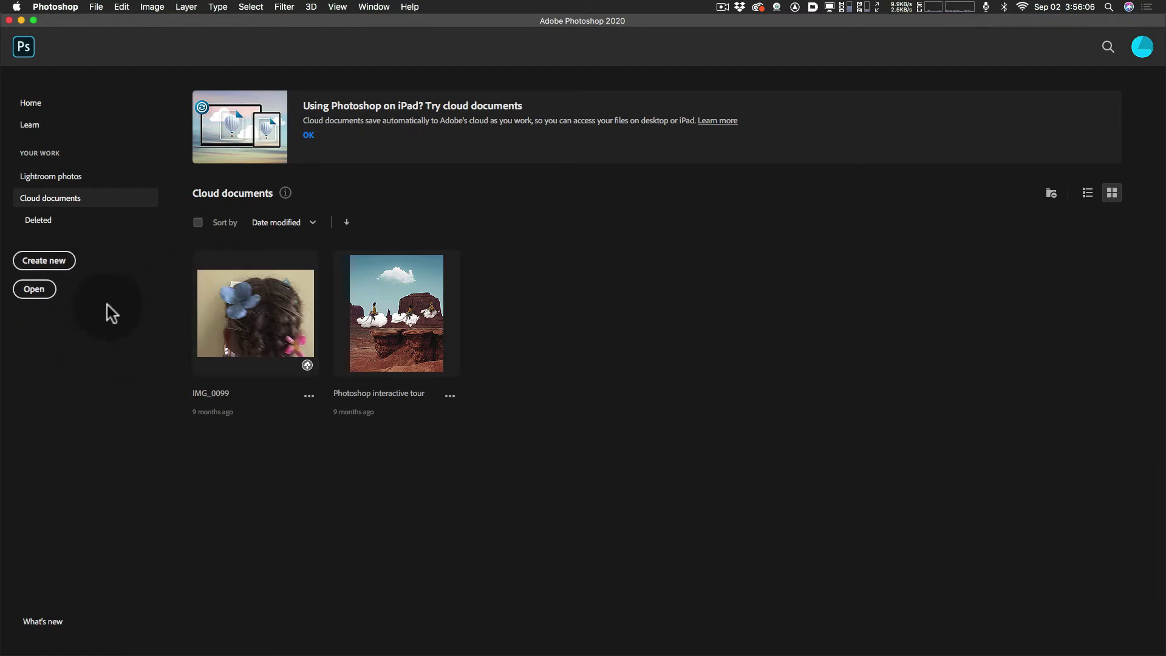
left_click(36, 298)
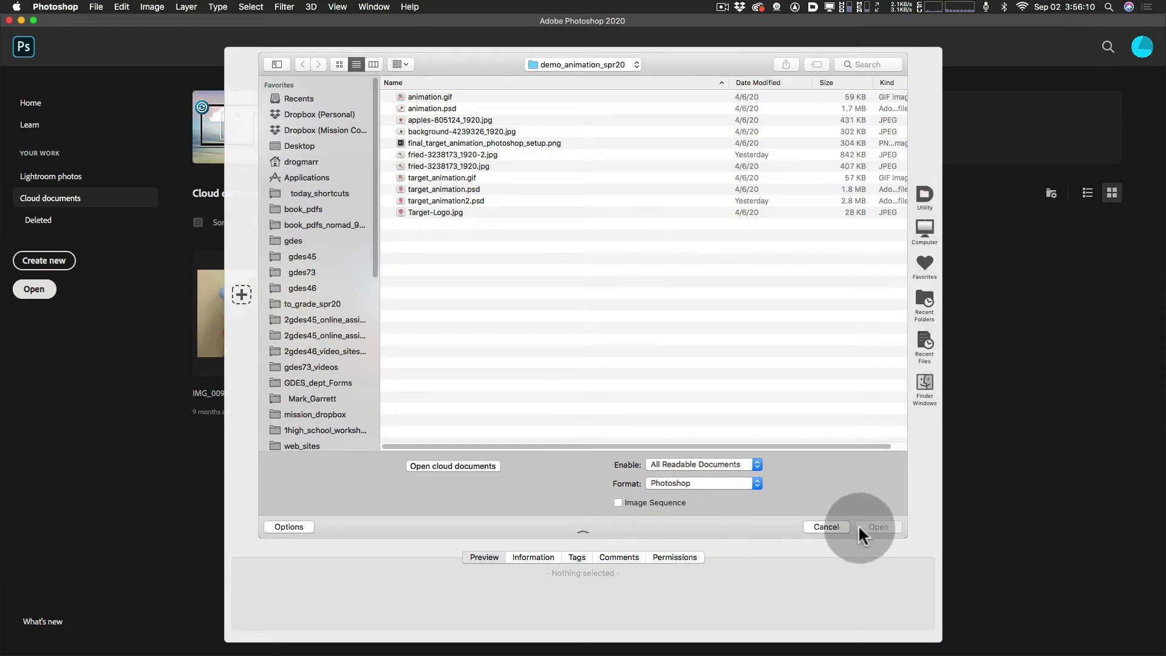
left_click(830, 527)
Start a new Photoshop document and set its background contents to White
left_click(41, 259)
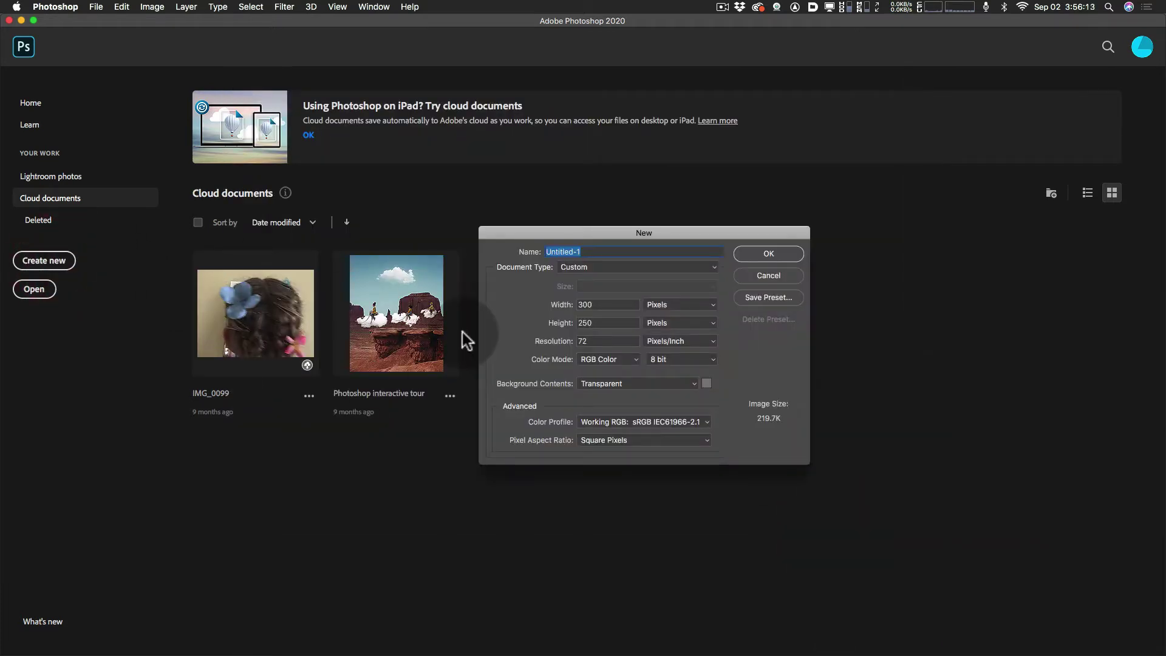
key("alt")
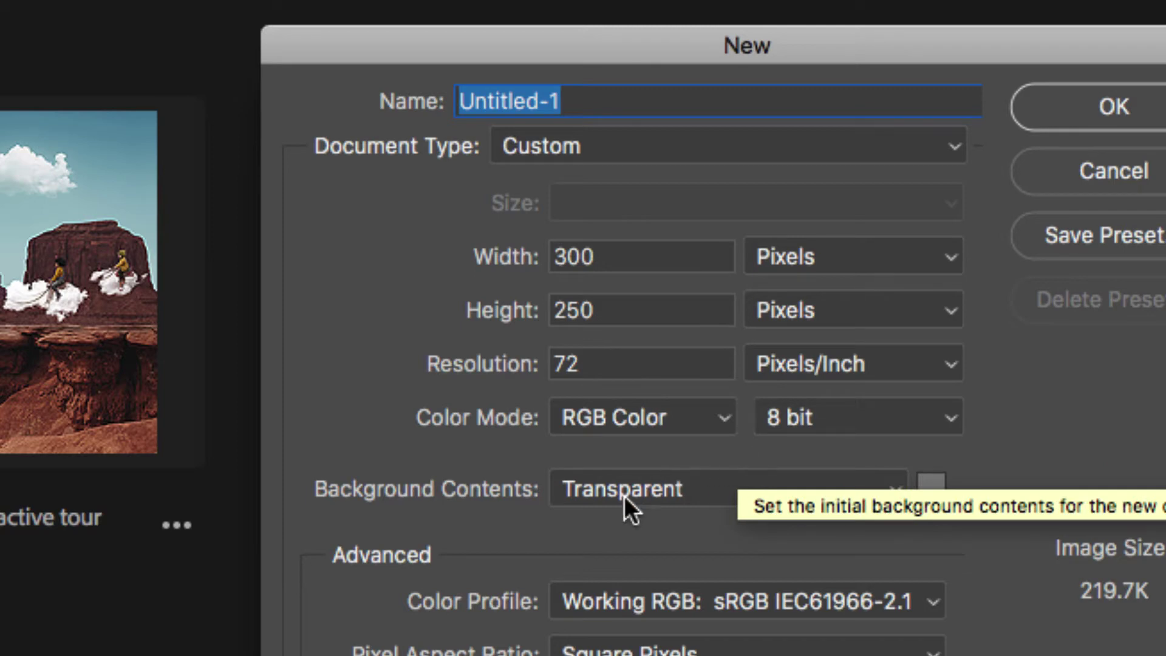
left_click(683, 491)
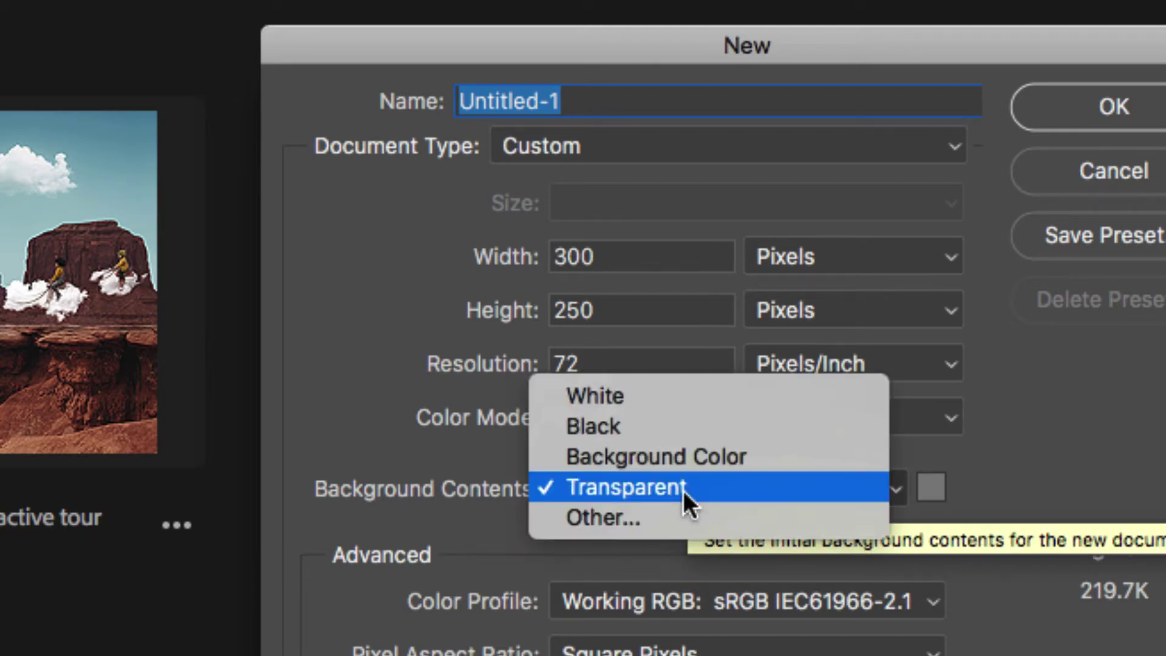
left_click(673, 403)
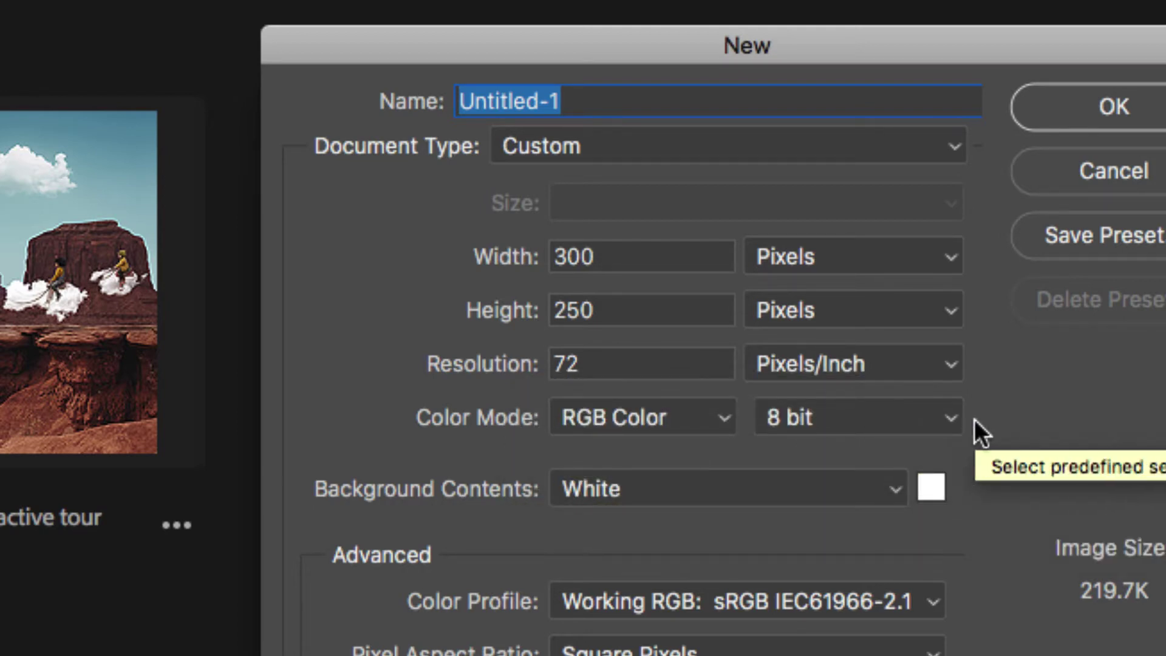
Create the new 300 x 250 pixel RGB document at 72 pixels/inch with a white background
key("alt")
key("alt")
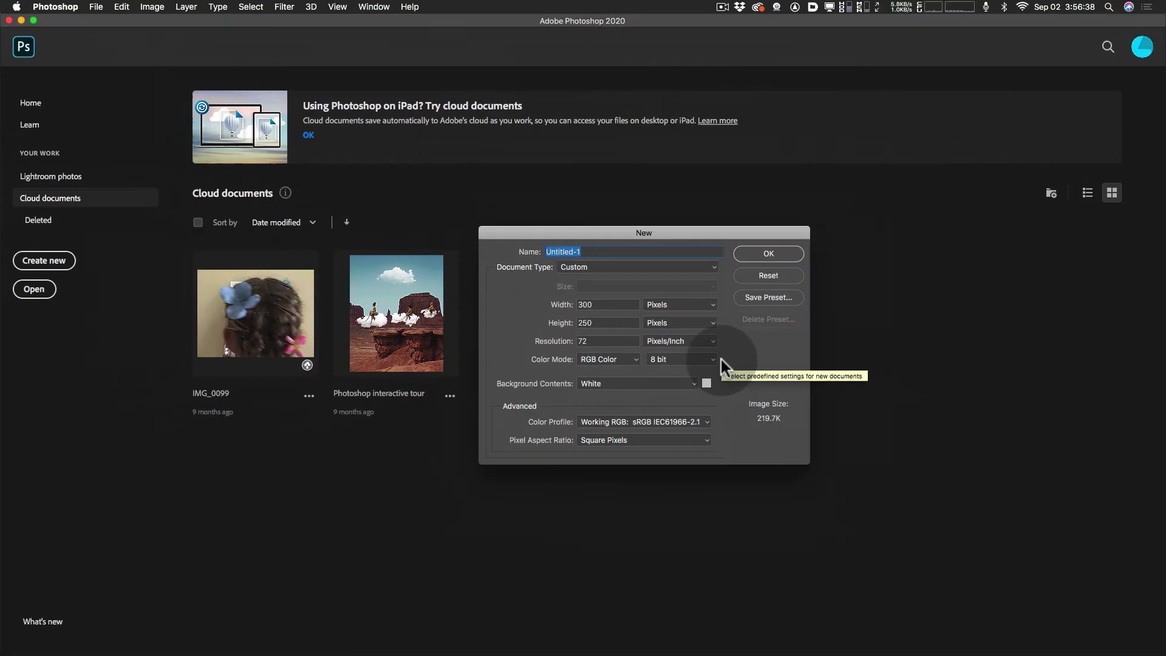
left_click(769, 253)
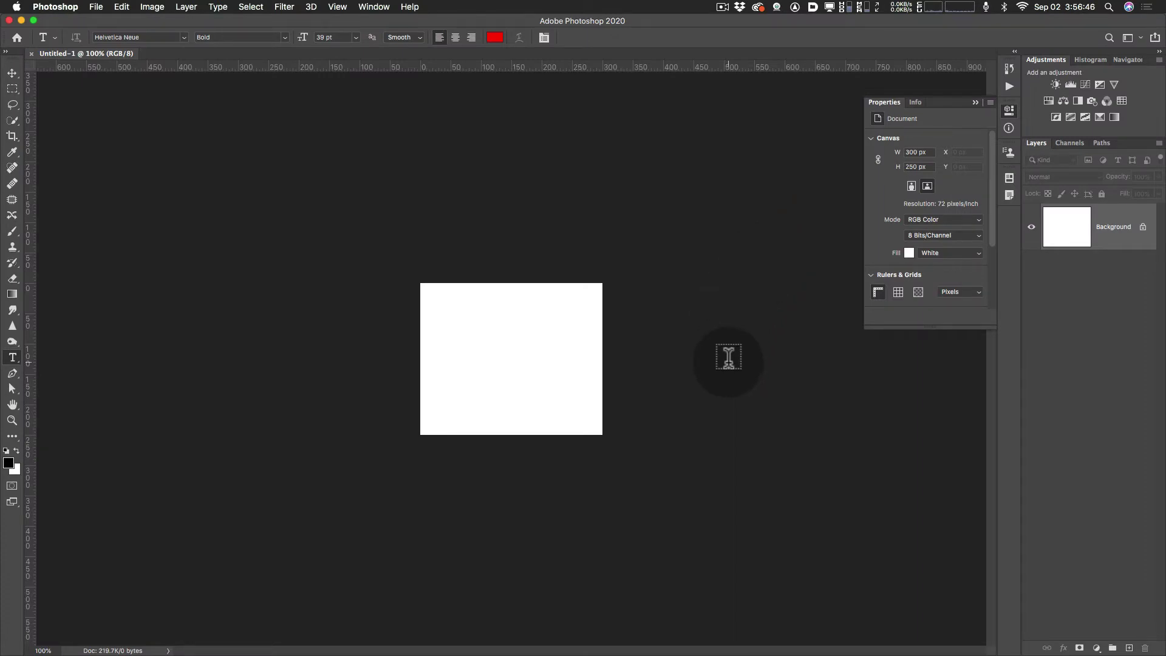
Bring up the demo_target_animation_video_start folder in Finder and arrange it beside a narrowed Photoshop window, keeping the blank canvas visible
key("super+Tab")
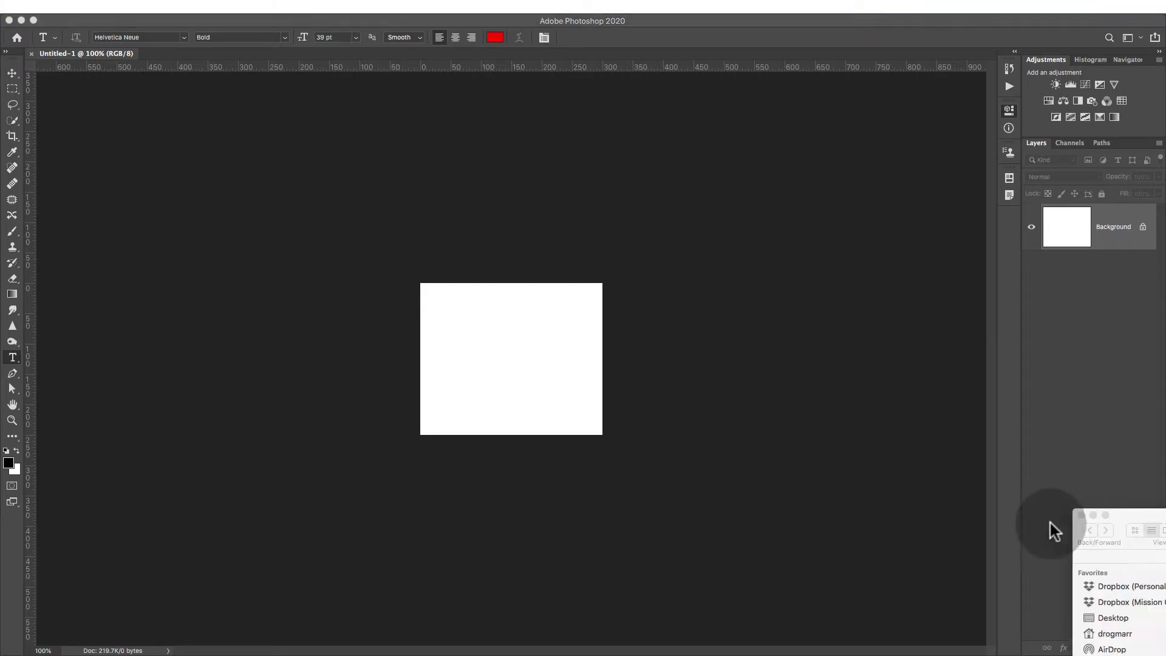
key("ctrl+Up")
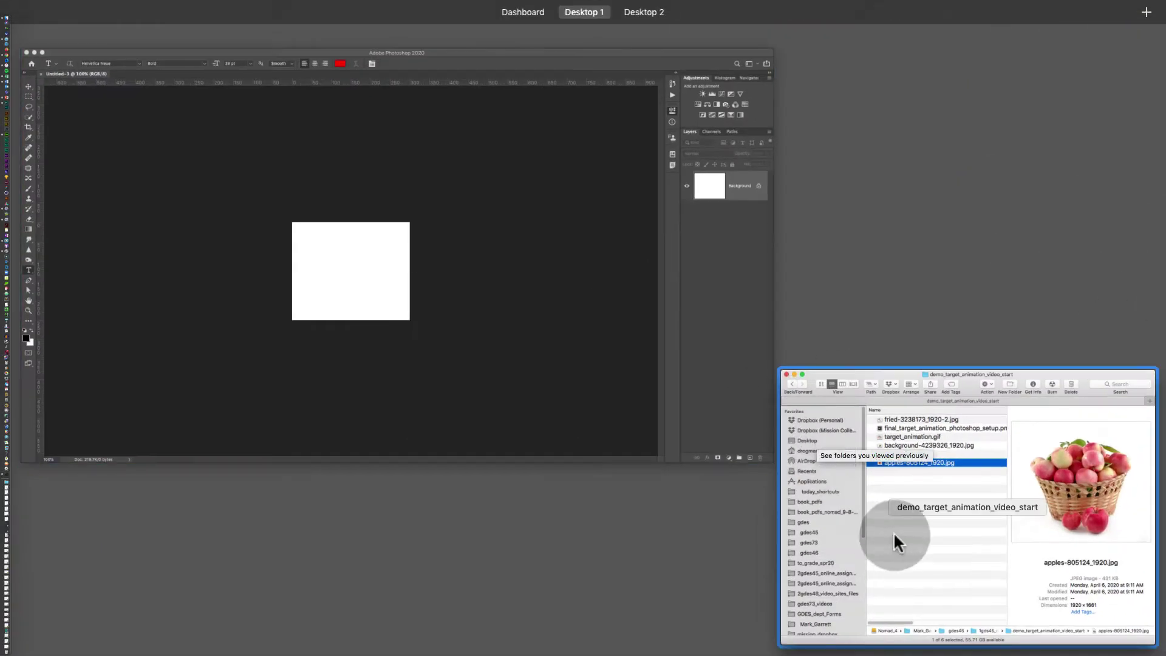
left_click(926, 519)
left_click_drag(803, 220, 872, 208)
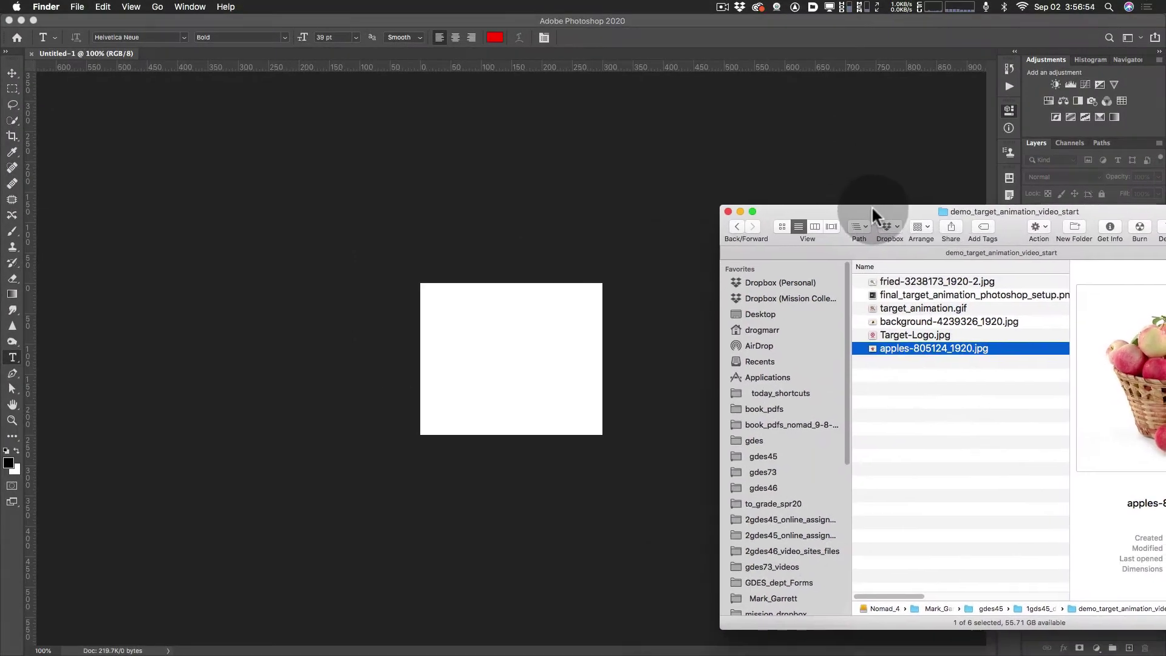
left_click(944, 19)
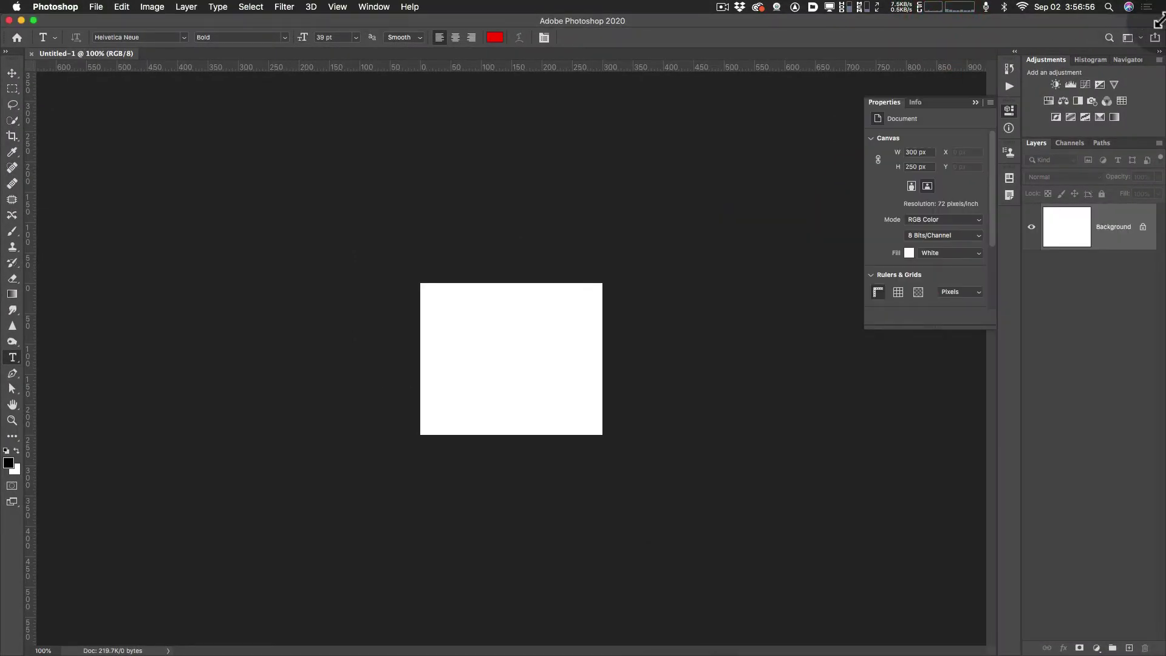
left_click_drag(1161, 23, 862, 27)
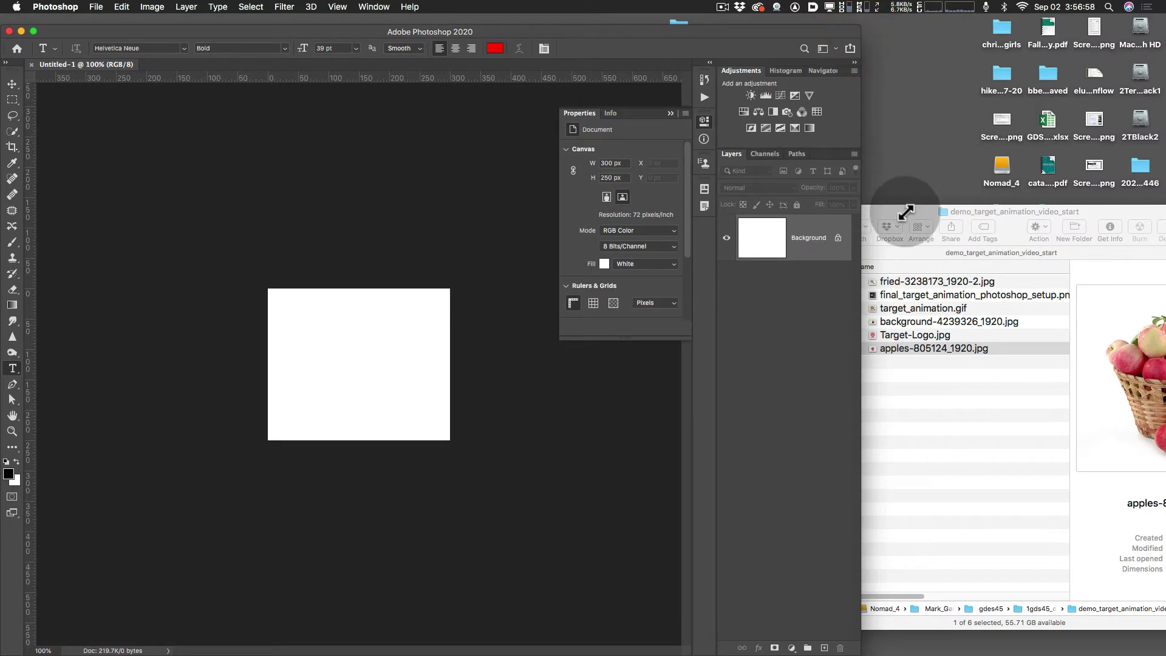
left_click_drag(905, 208, 779, 107)
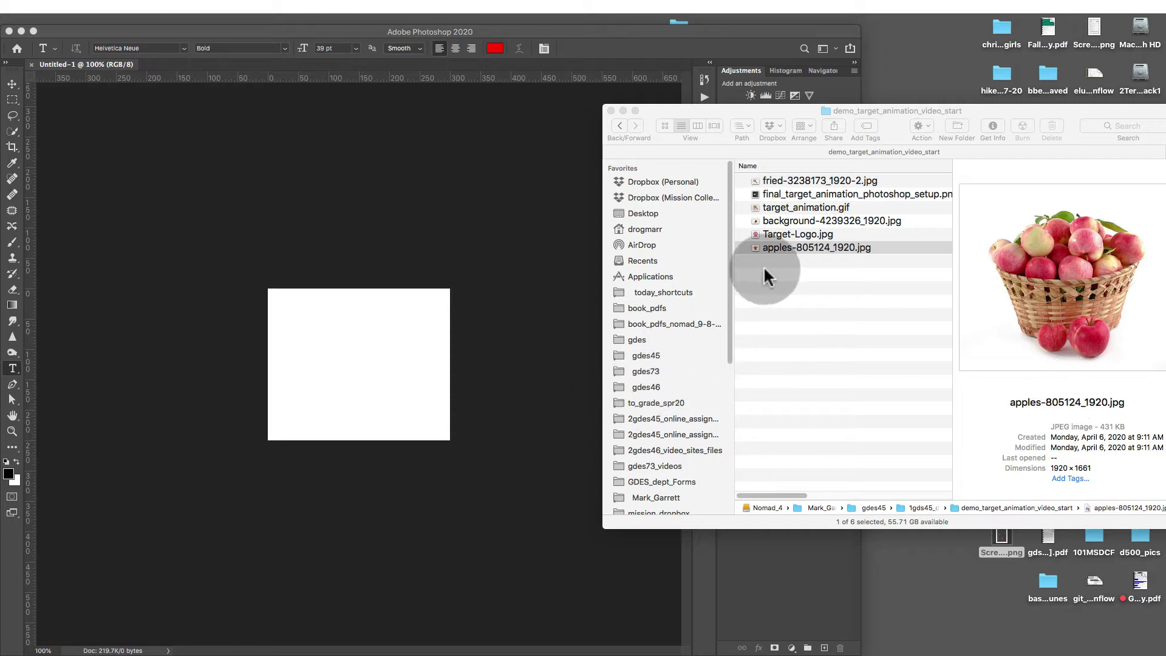
Place apples-805124_1920.jpg from the folder onto the blank canvas at its default fit
left_click(753, 242)
left_click_drag(753, 245, 346, 375)
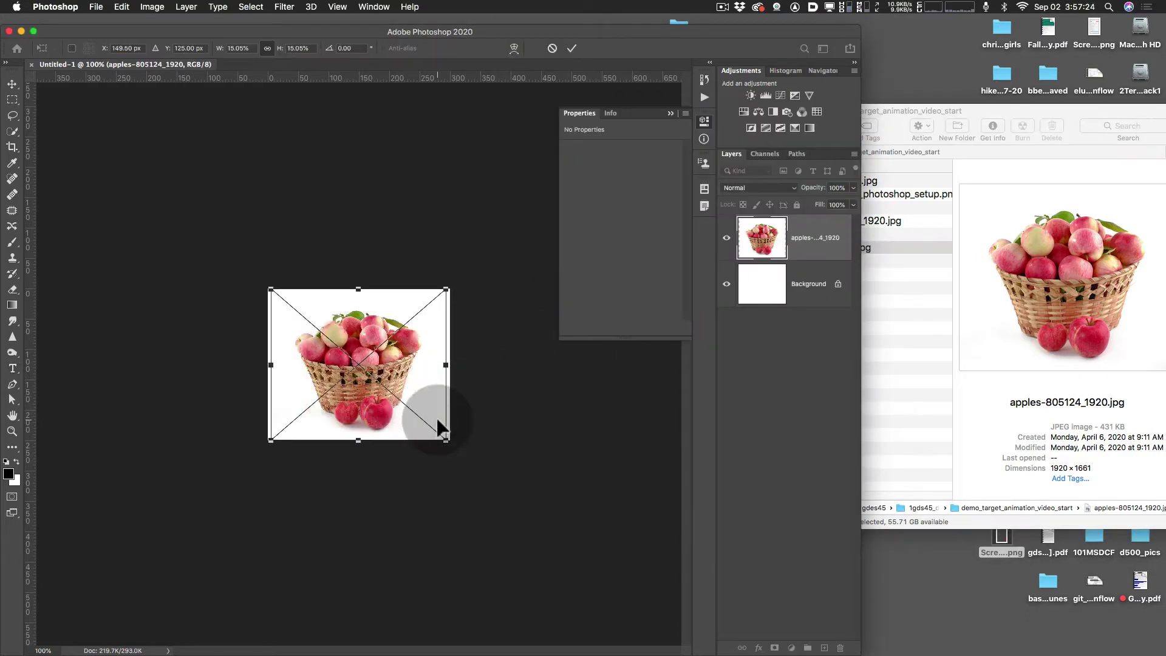
key("Return")
key("t")
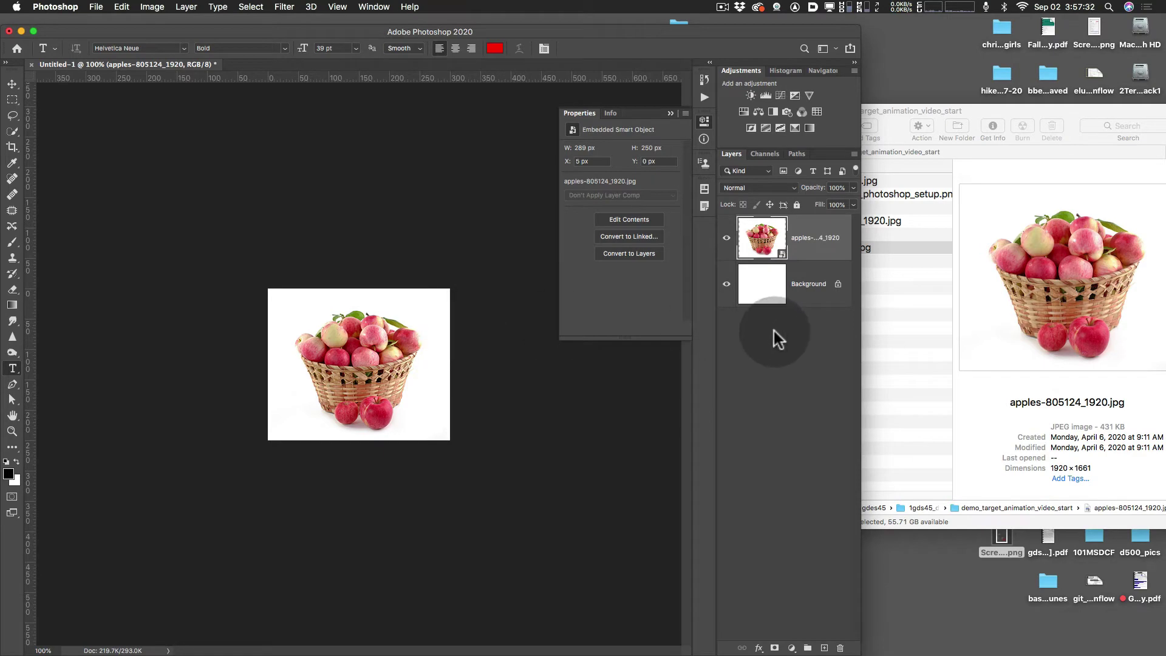
Place Target-Logo.jpg from the folder into the document as a layer above the apples
left_click(979, 113)
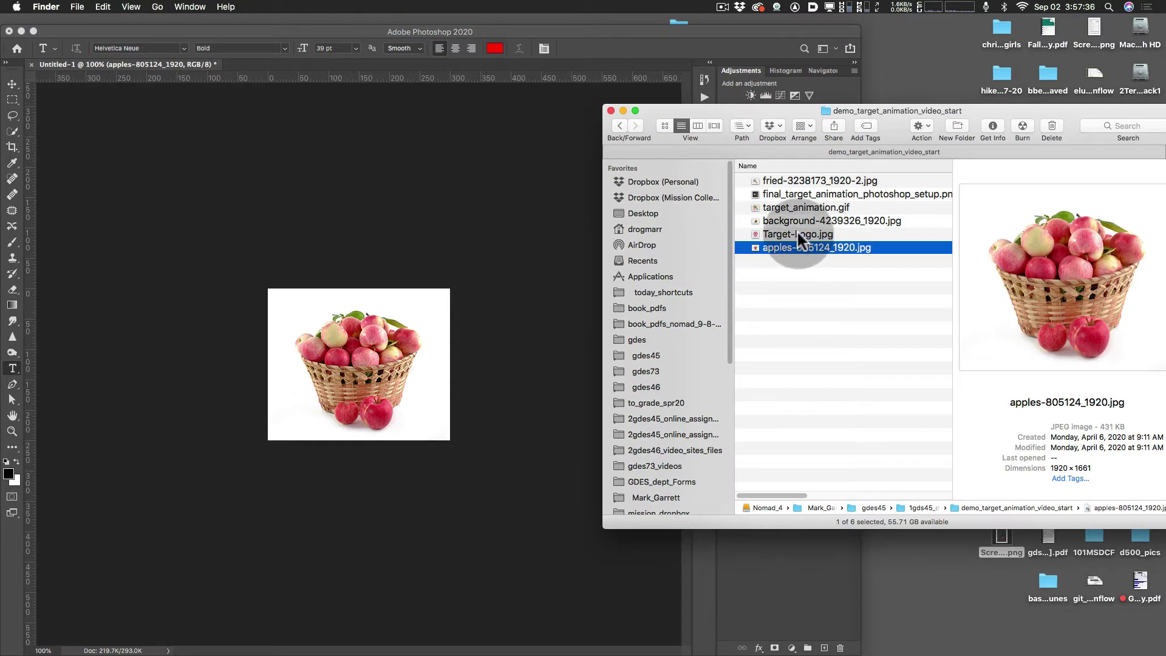
left_click_drag(796, 233, 406, 369)
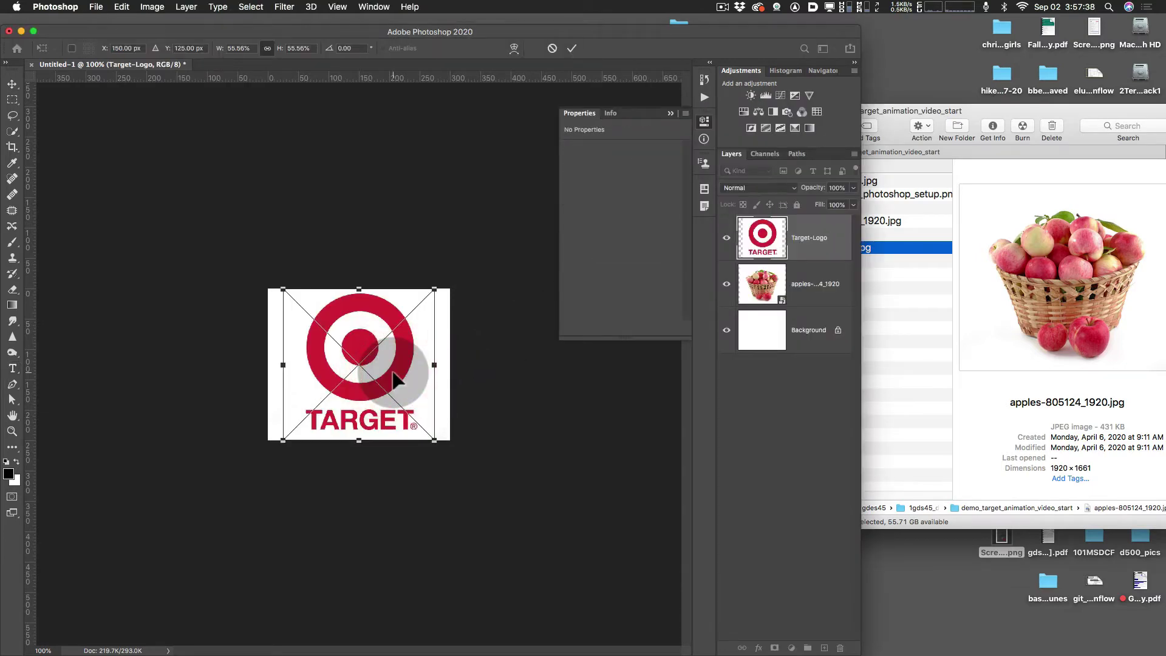
key("Return")
key("t")
Place the vegetable photo background-4239326_1920.jpg into the document as a layer above the logo
left_click(1018, 105)
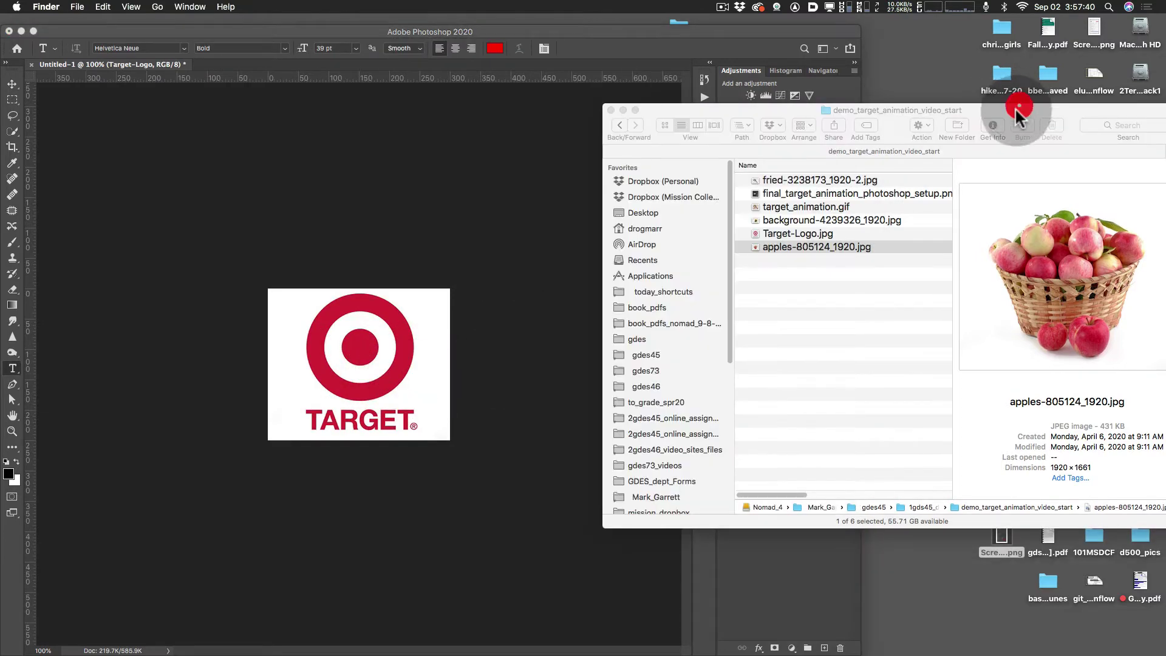
left_click(828, 217)
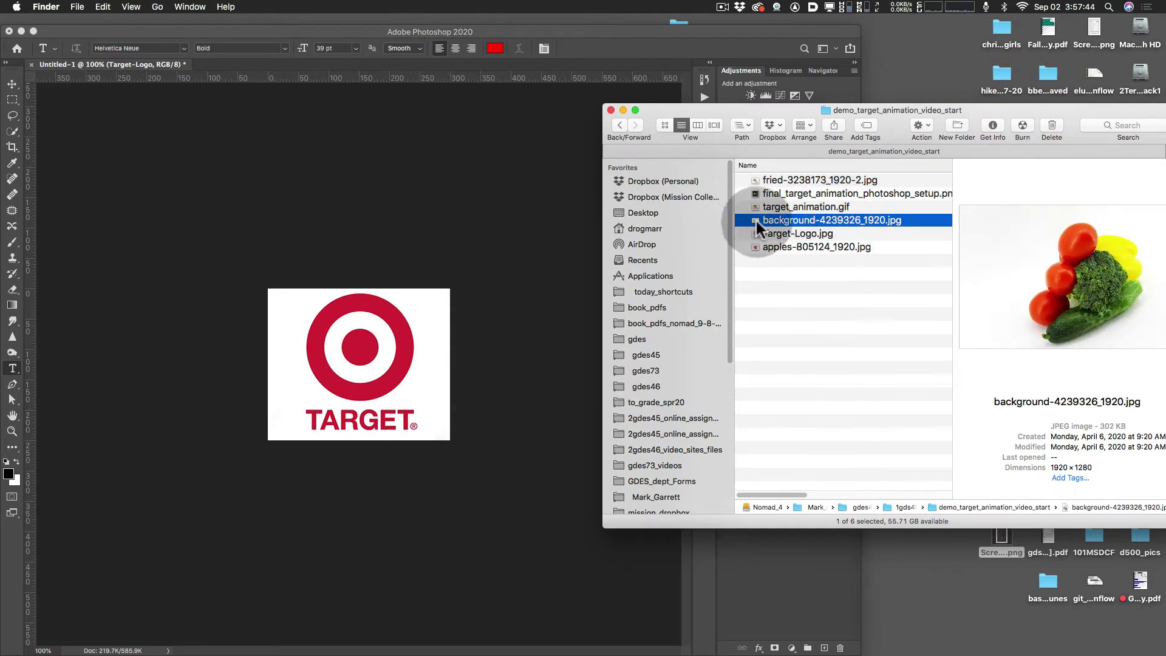
left_click_drag(755, 219, 401, 373)
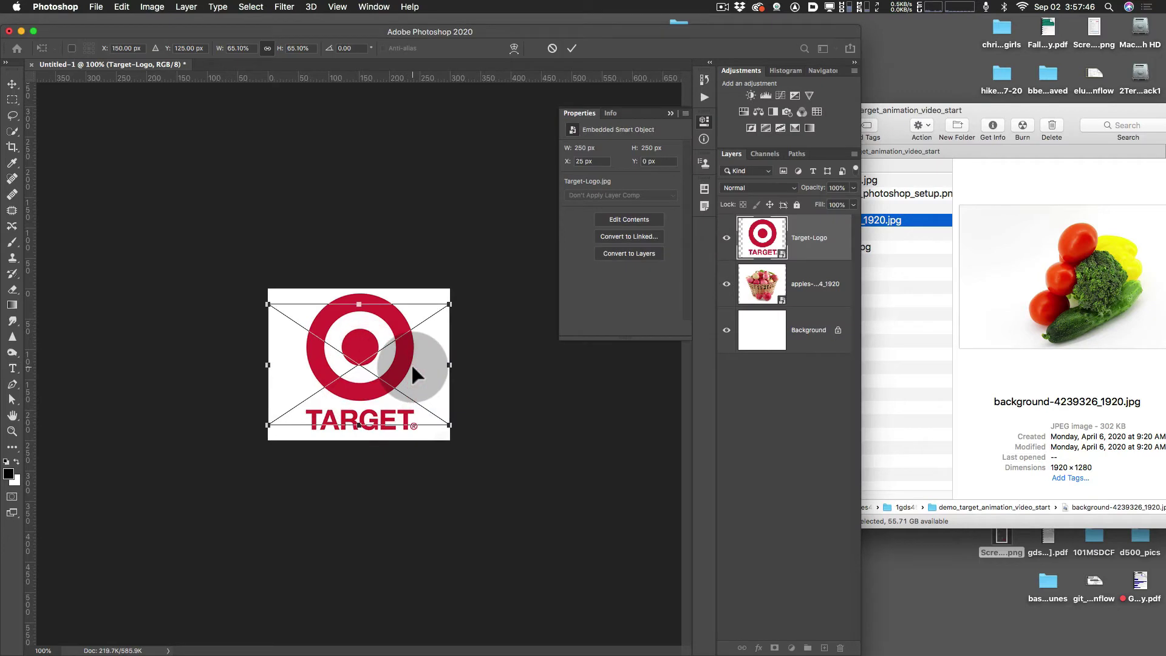
key("Return")
key("t")
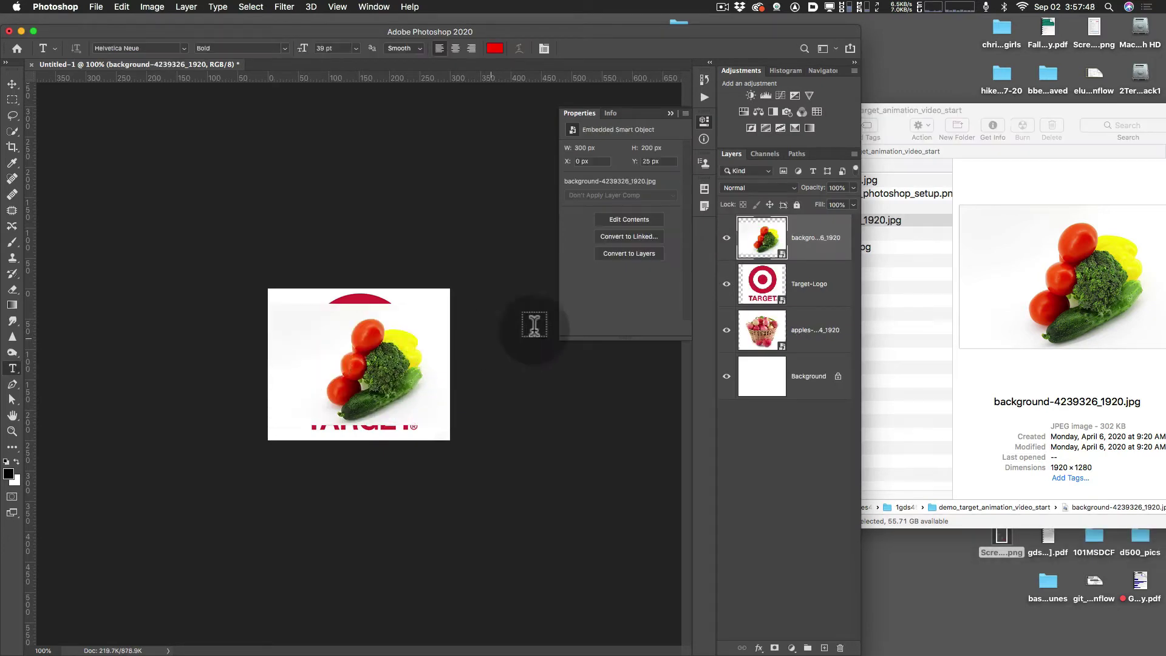
Place the frying pan photo fried-3238173_1920-2.jpg into the document as a layer above the vegetables
left_click(963, 125)
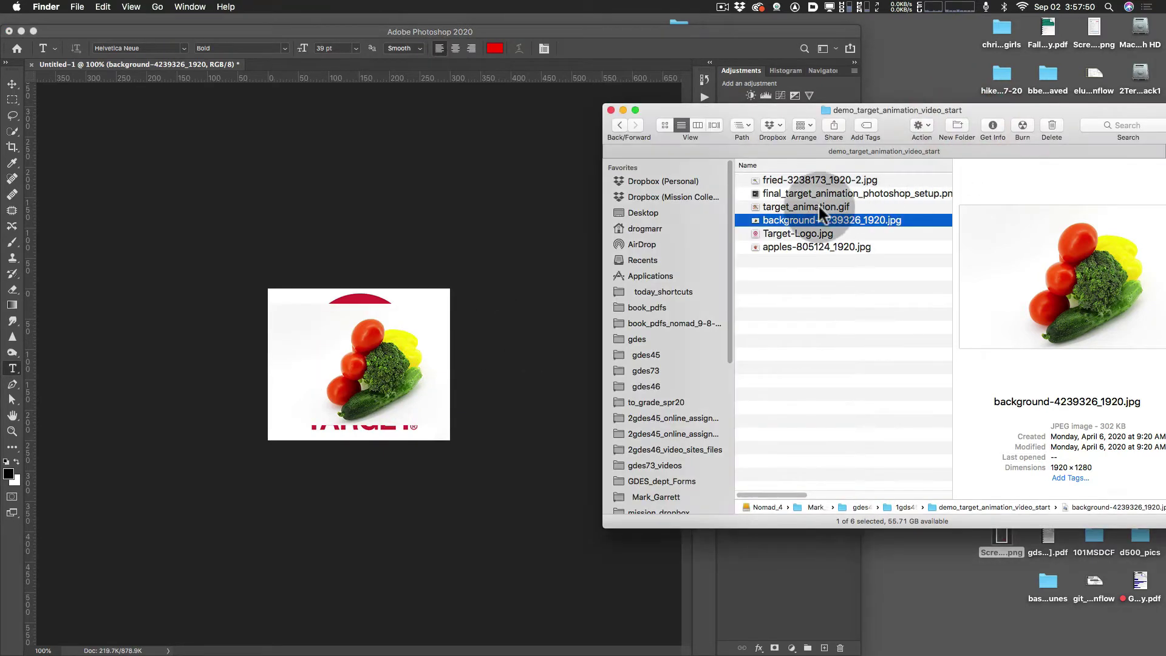
left_click(810, 178)
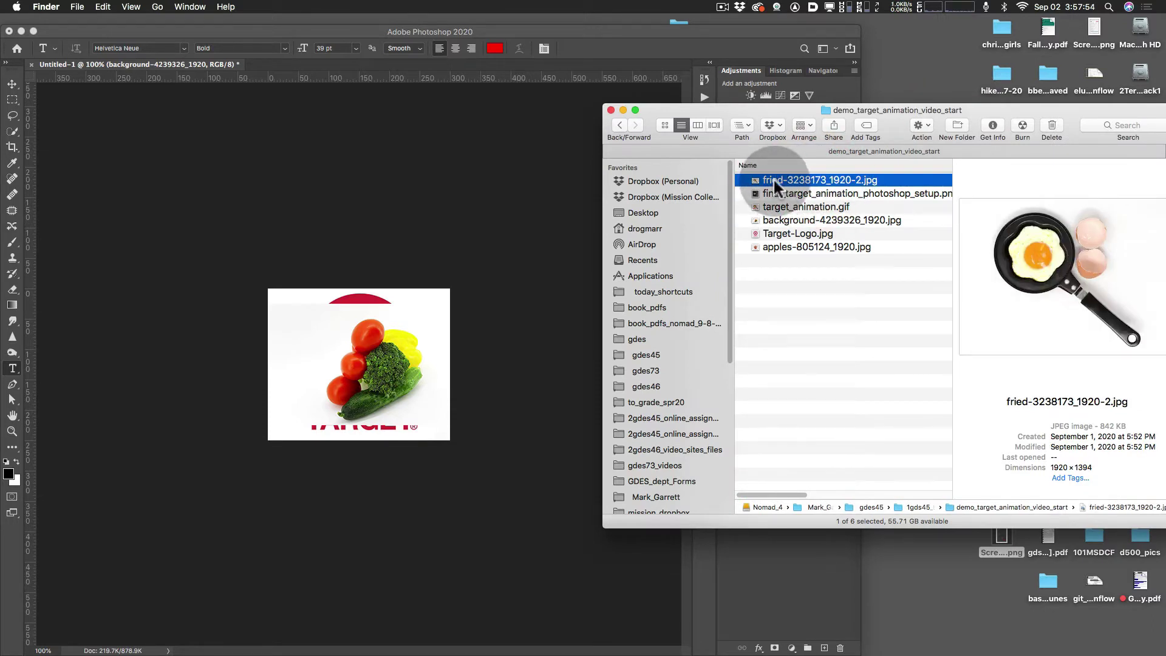
left_click_drag(773, 177, 482, 385)
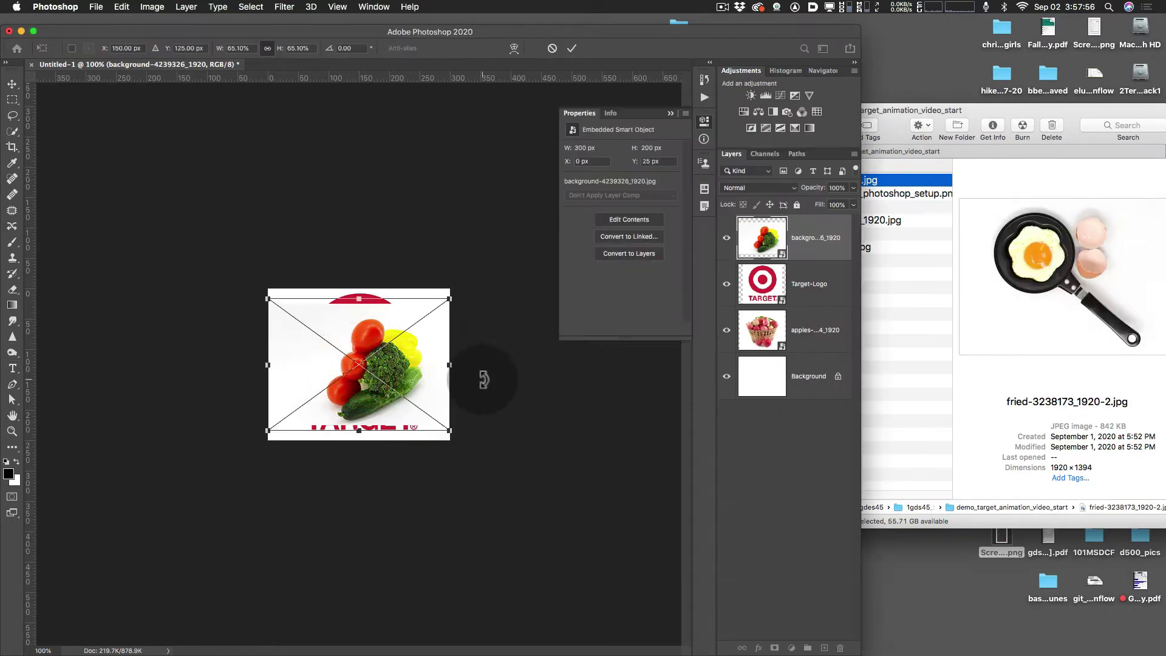
key("Return")
key("Return")
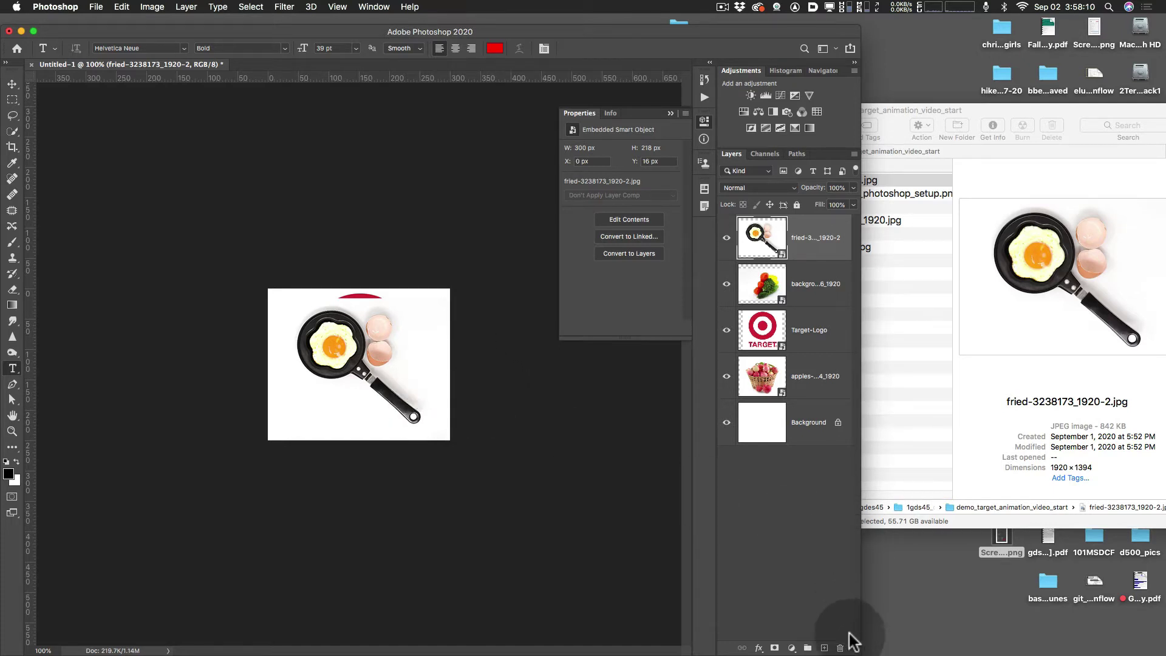
Widen the Photoshop window back across the screen and magnify the canvas to 300%
left_click_drag(850, 640, 1164, 643)
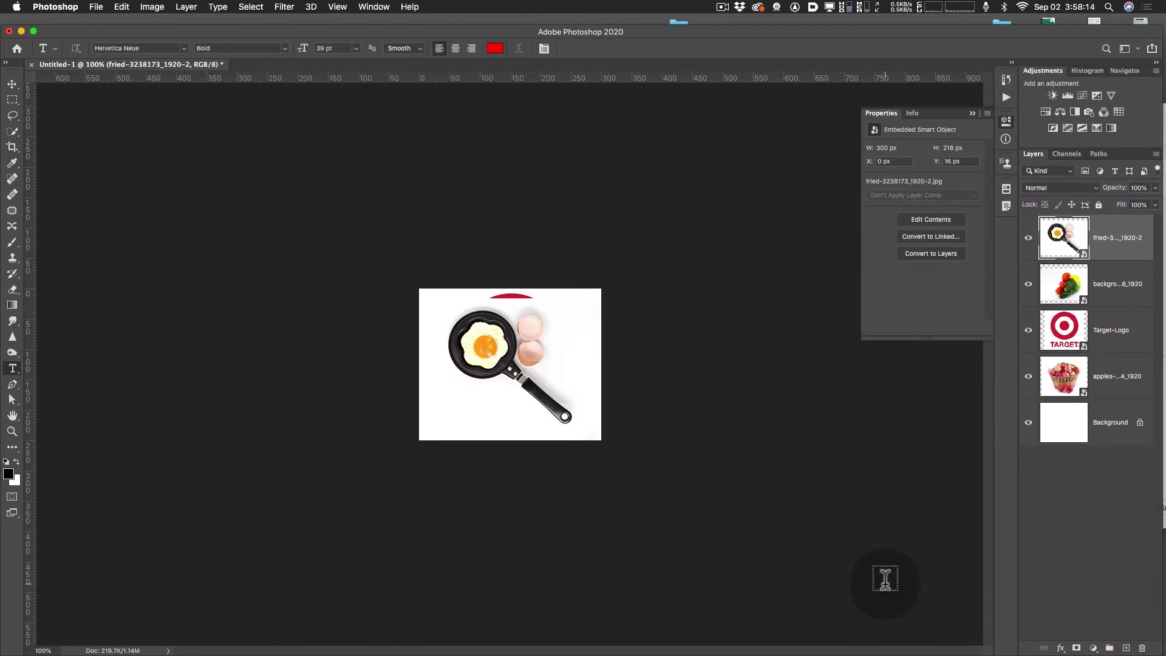
key("super+plus")
key("super+plus")
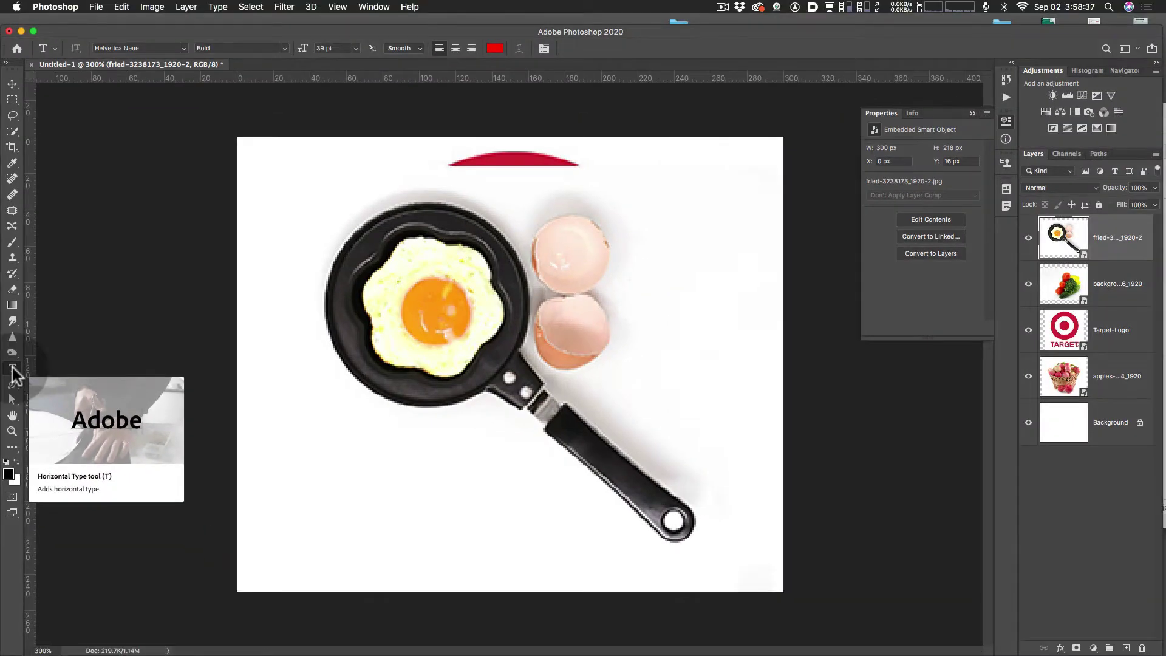
Add the two-line headline "Hungry" / "for Quality?" in red Helvetica Neue Bold 39 pt below the frying pan
left_click_drag(310, 468, 327, 466)
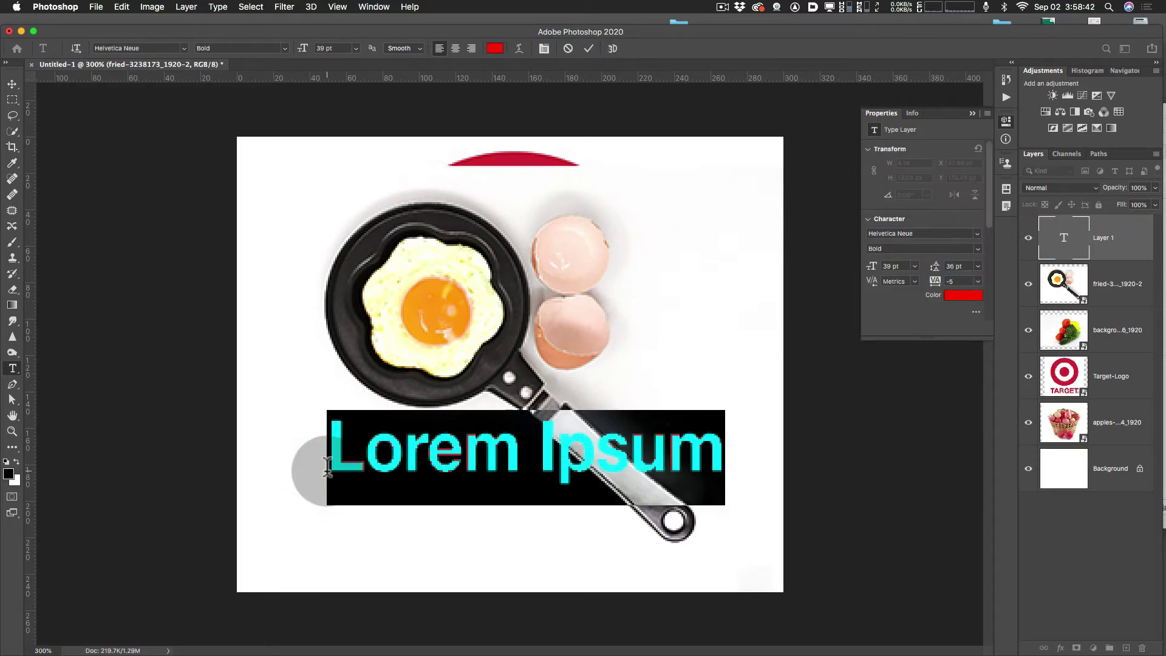
left_click(192, 187)
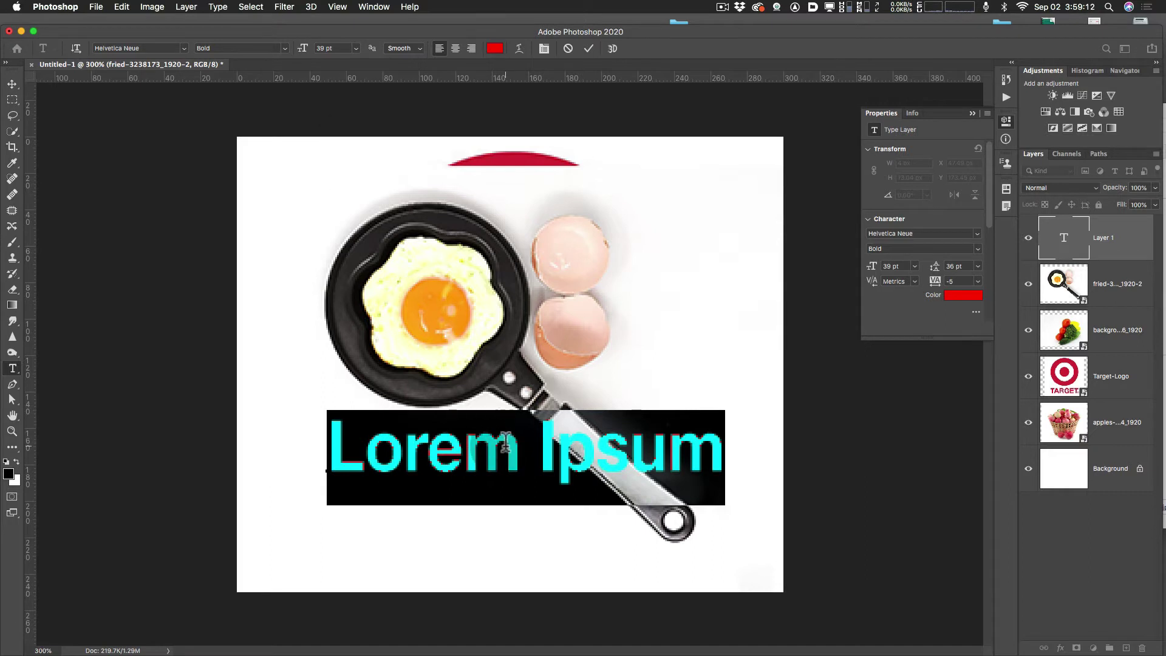
type("Hun")
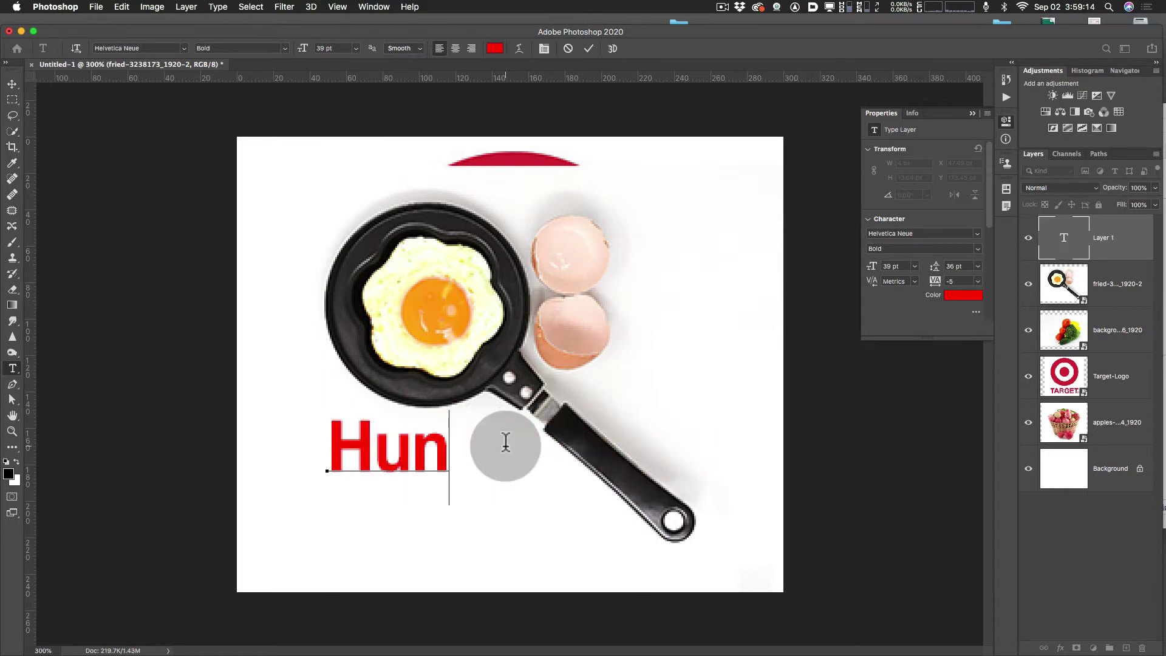
type("grey")
key("BackSpace")
key("BackSpace")
key("BackSpace")
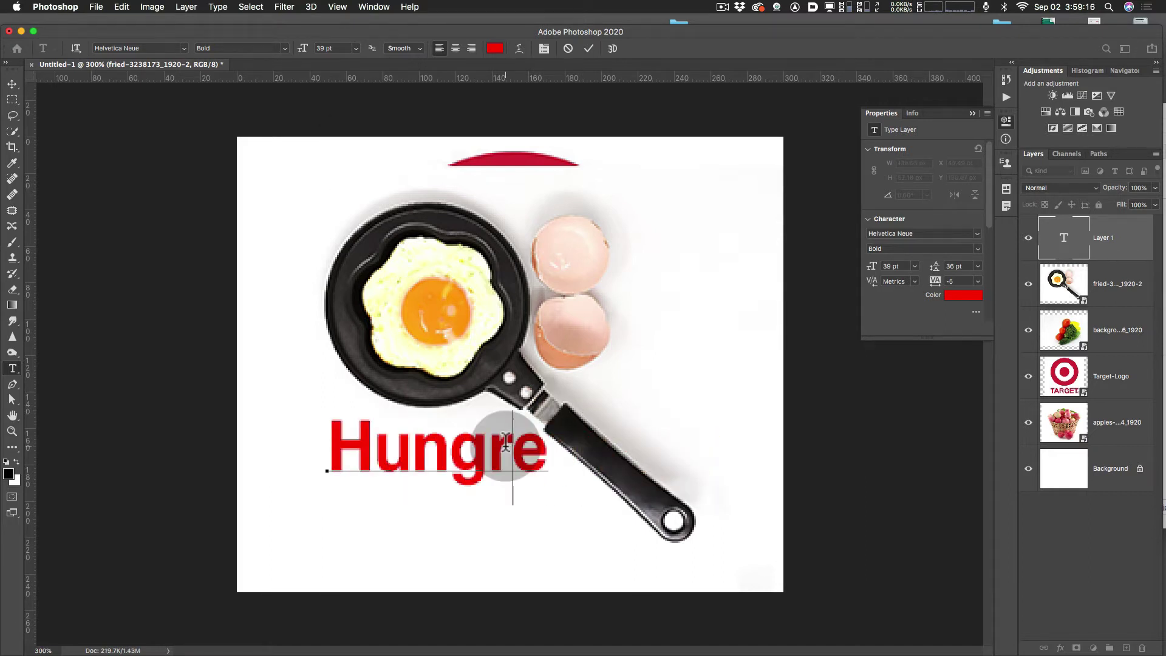
type("ry")
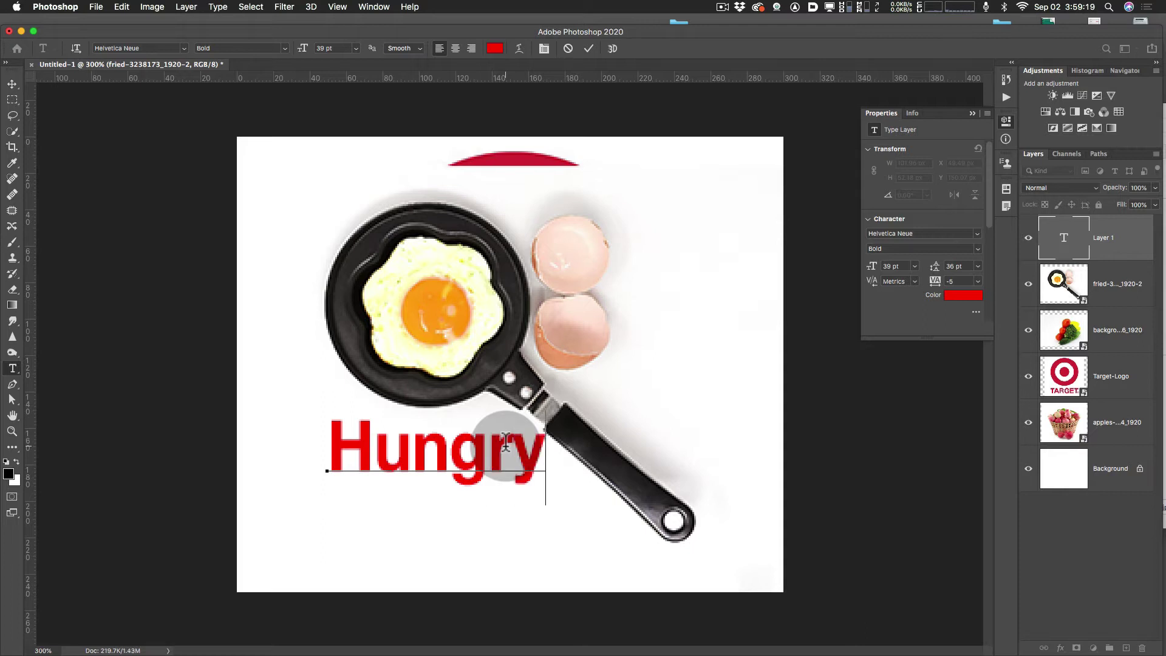
key("Return")
type("for Quality")
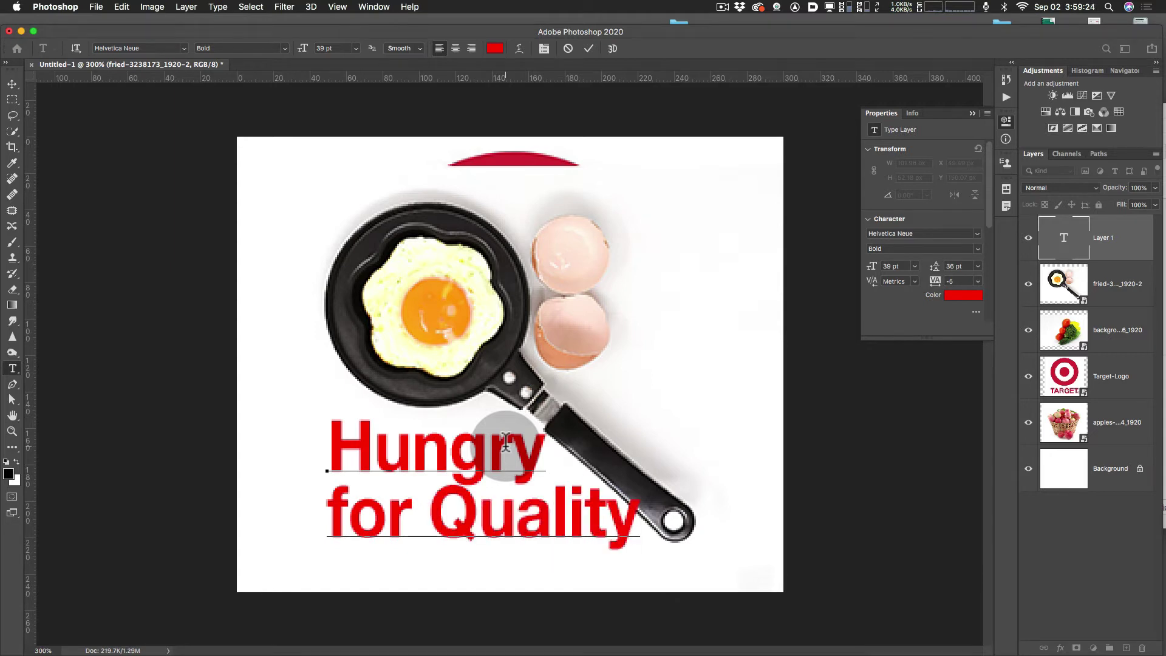
type("?")
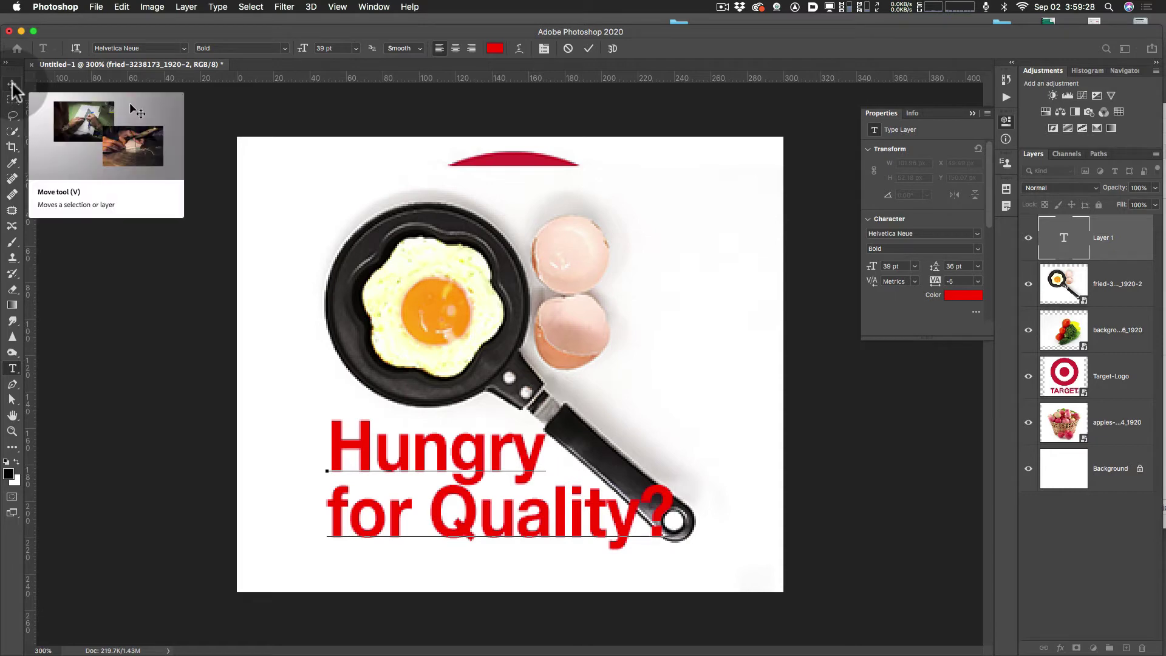
key("super+Return")
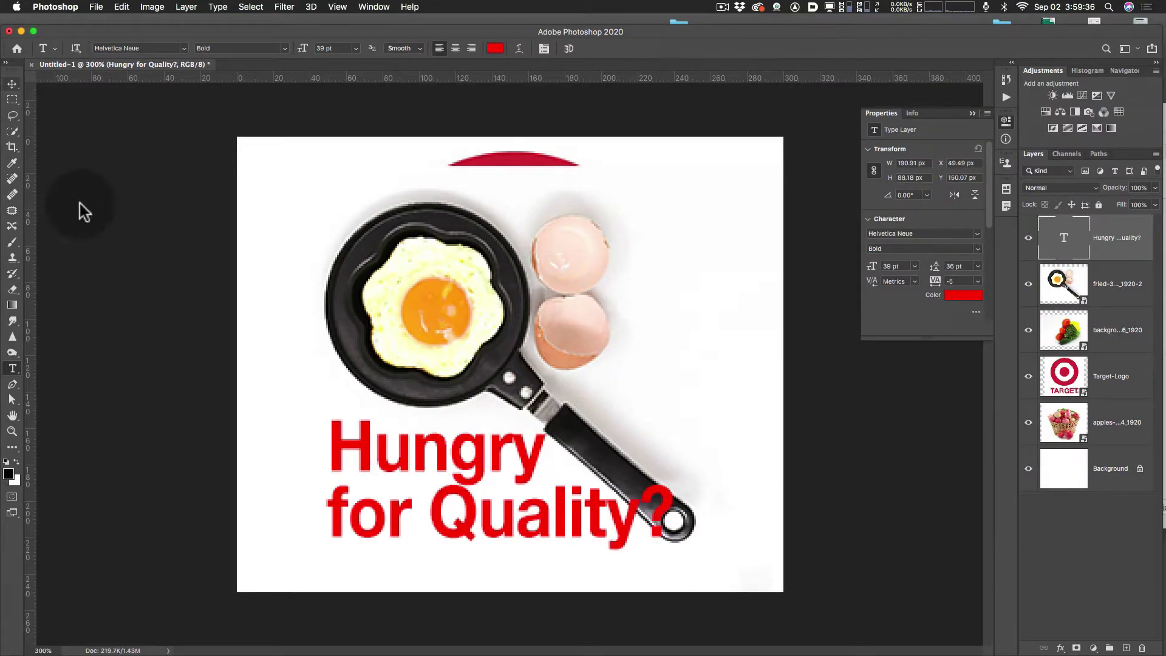
Move the headline into the canvas's lower-left corner, at about X 12 px, Y 169 px
left_click(432, 554)
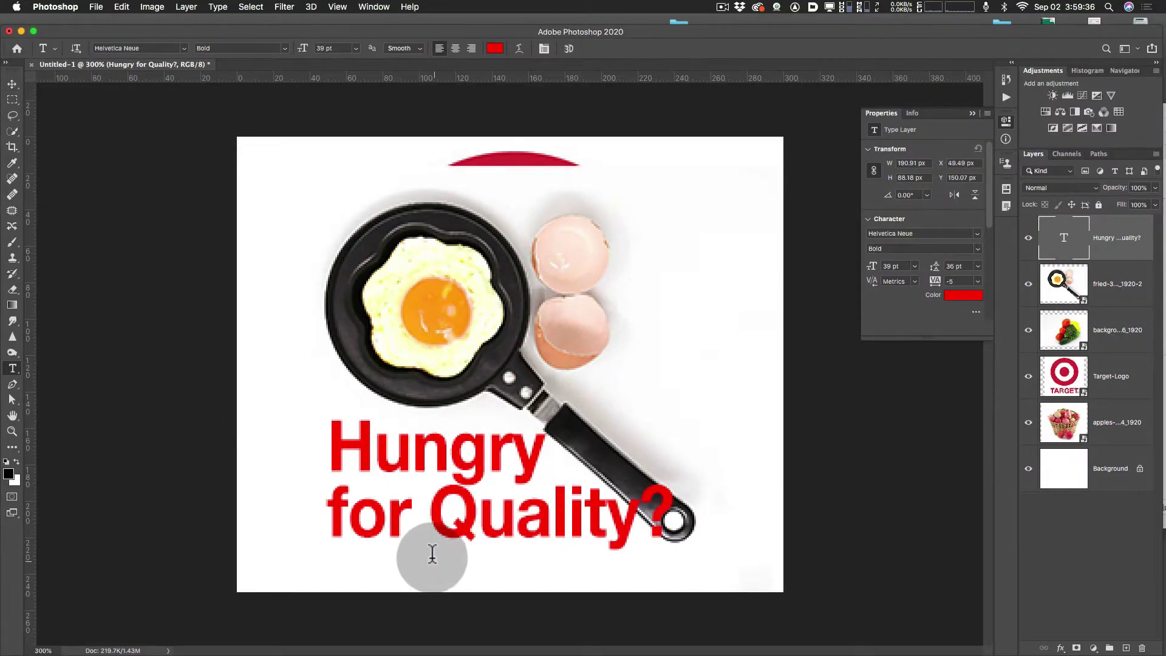
left_click(12, 83)
left_click_drag(413, 479, 344, 504)
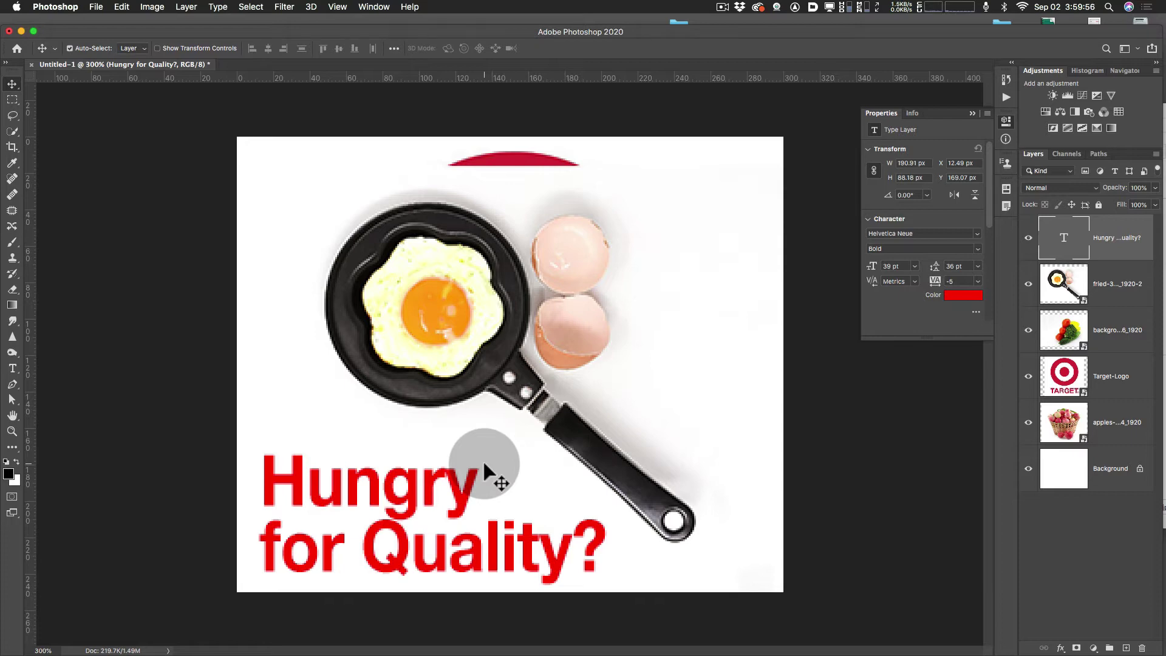
Shift the frying pan layer right and up to about X 32 px, Y 7 px, and hide it
left_click(1079, 295)
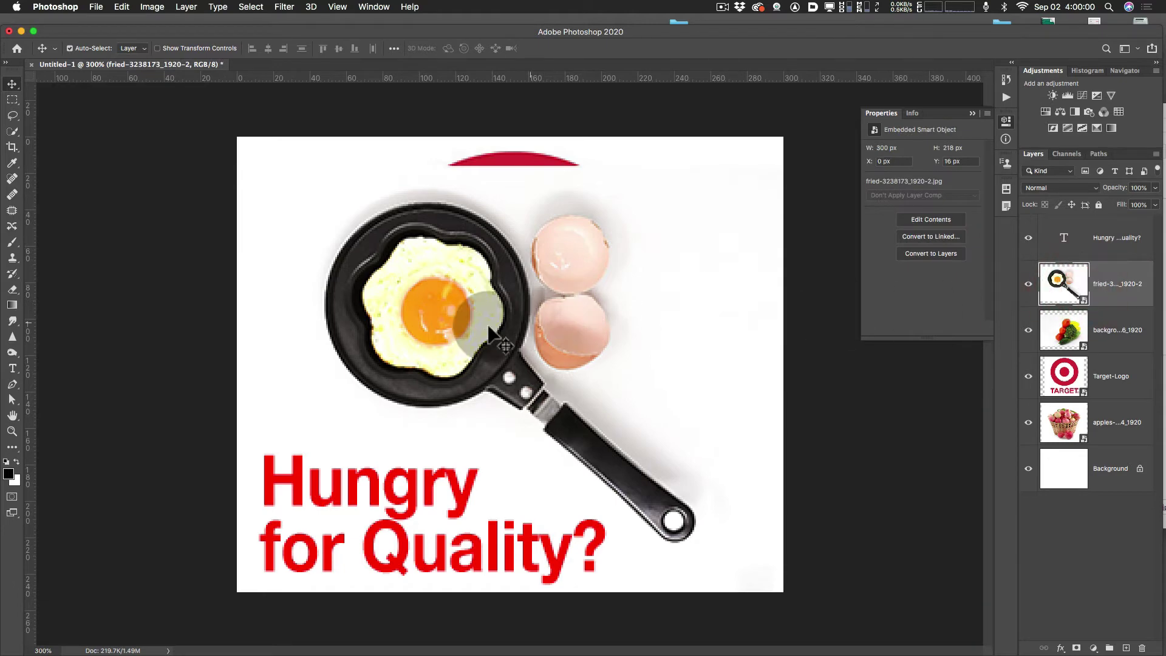
left_click_drag(491, 333, 529, 327)
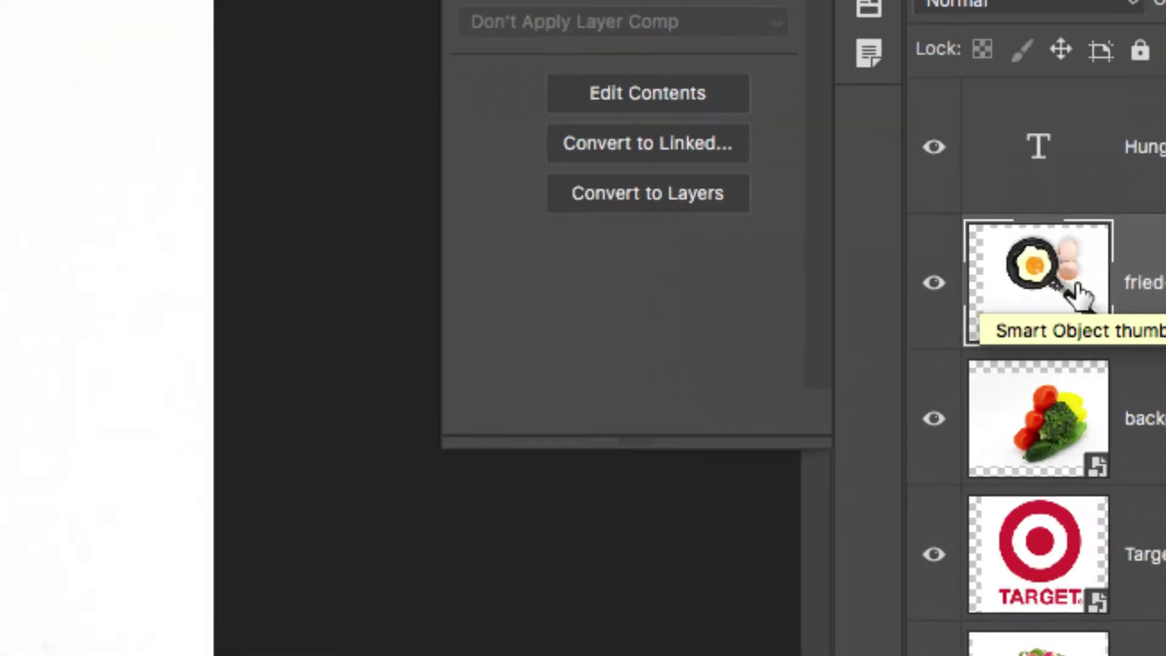
left_click(936, 285)
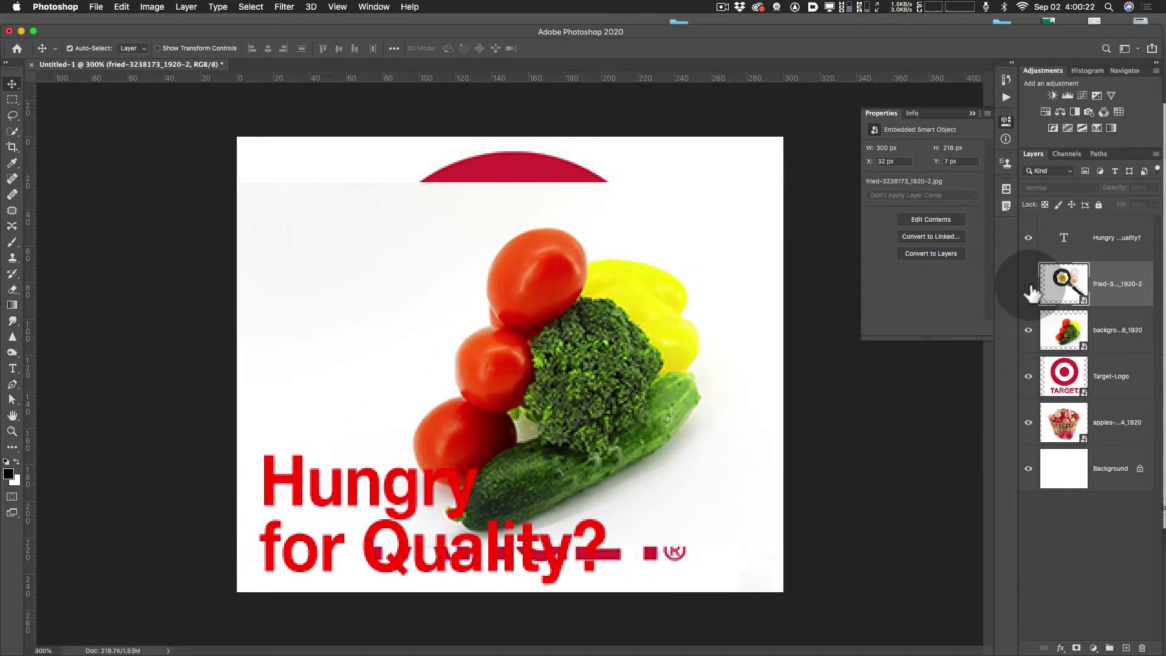
Hide the Target logo and apples layers, and move the vegetables photo right and up to about X 31 px, Y -11 px
left_click(1028, 376)
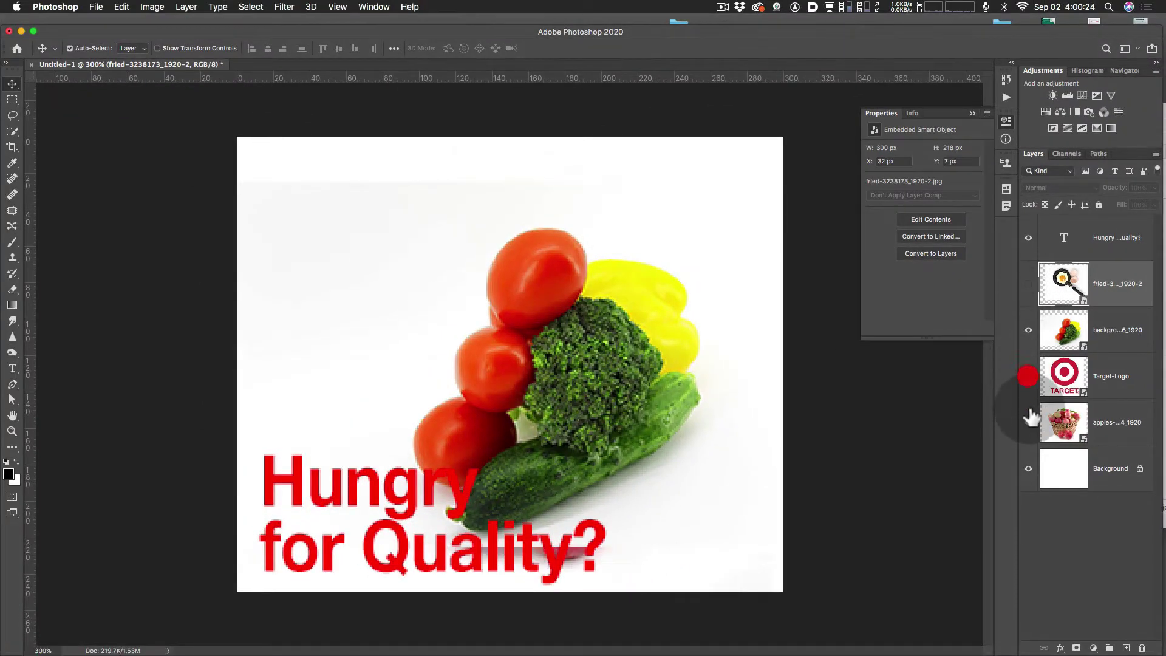
left_click(1028, 423)
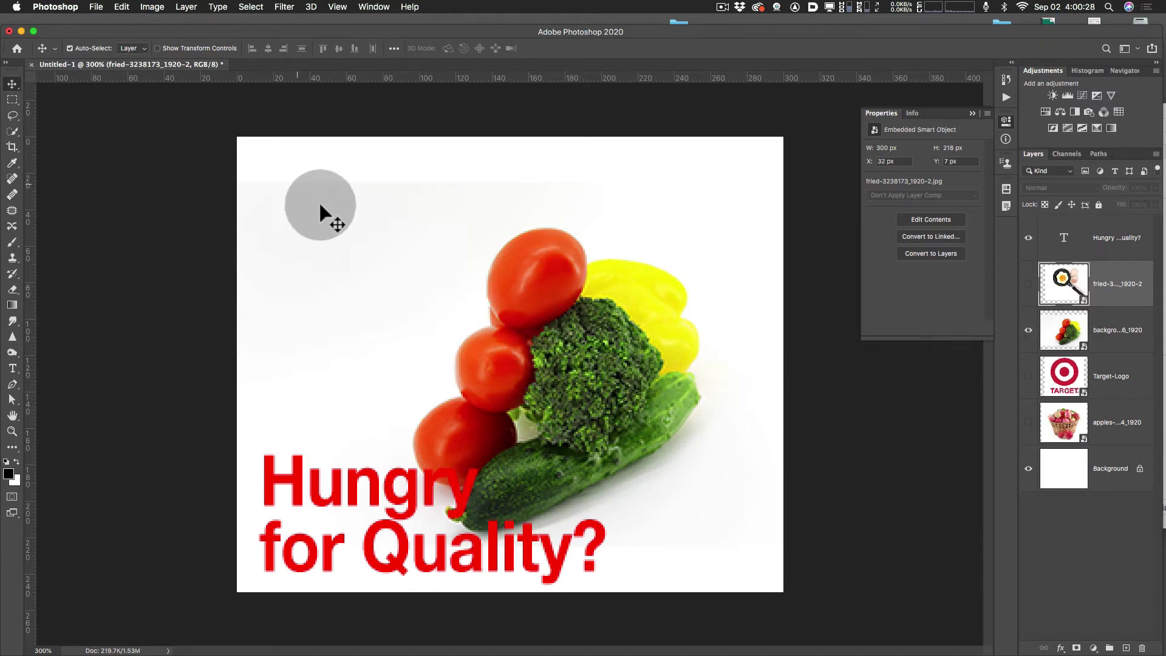
left_click_drag(529, 356, 586, 283)
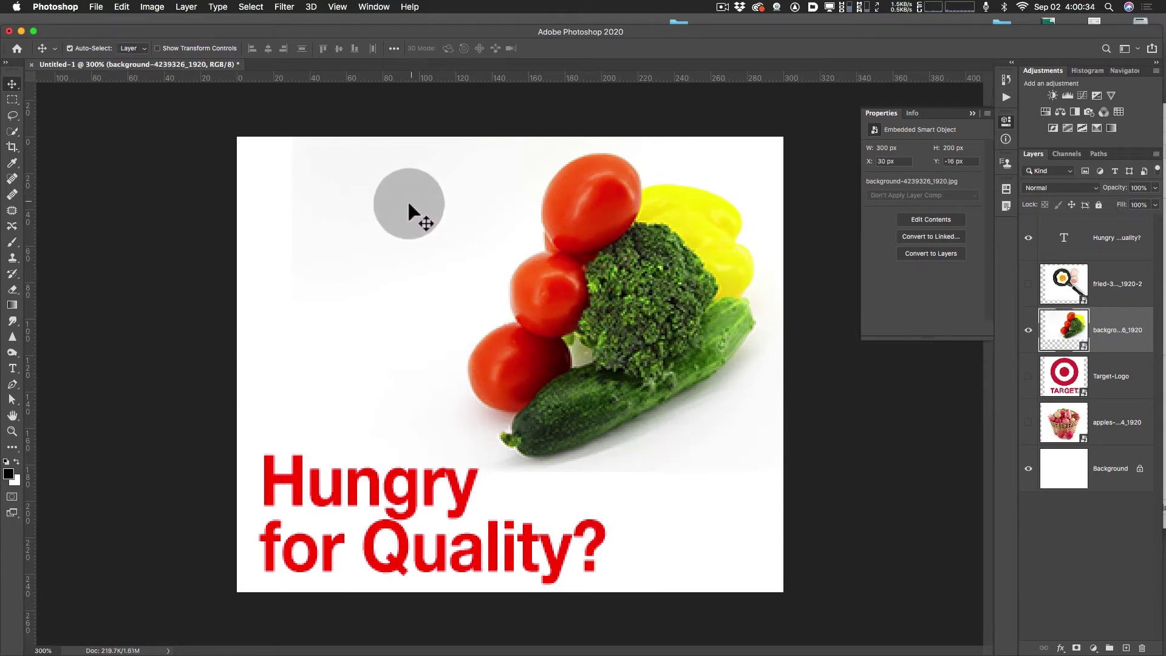
mouse_move(532, 282)
left_mouse_down()
mouse_move(528, 318)
mouse_move(545, 274)
mouse_move(545, 298)
mouse_move(533, 296)
left_mouse_up()
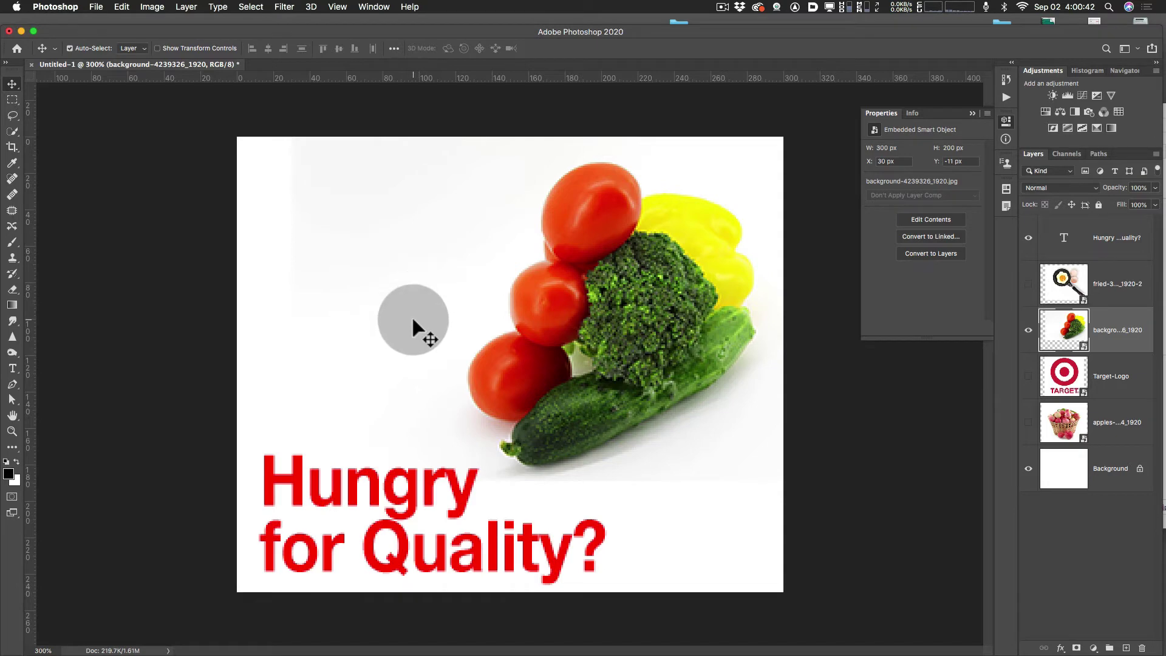
left_click_drag(622, 345, 613, 347)
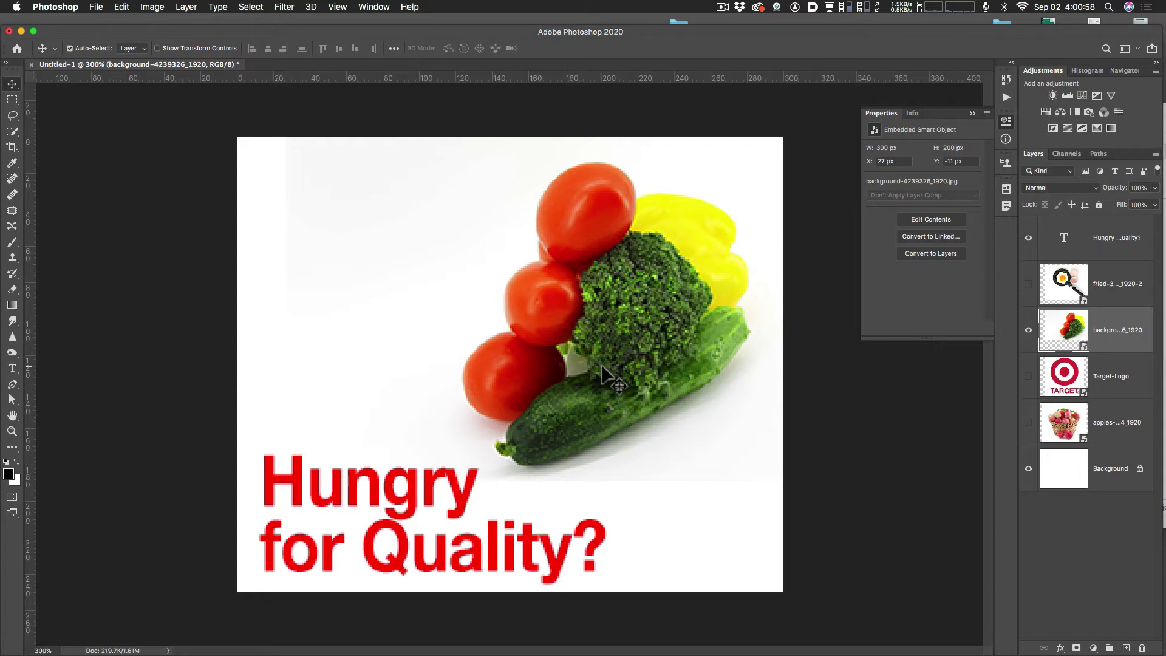
left_click_drag(605, 356, 611, 356)
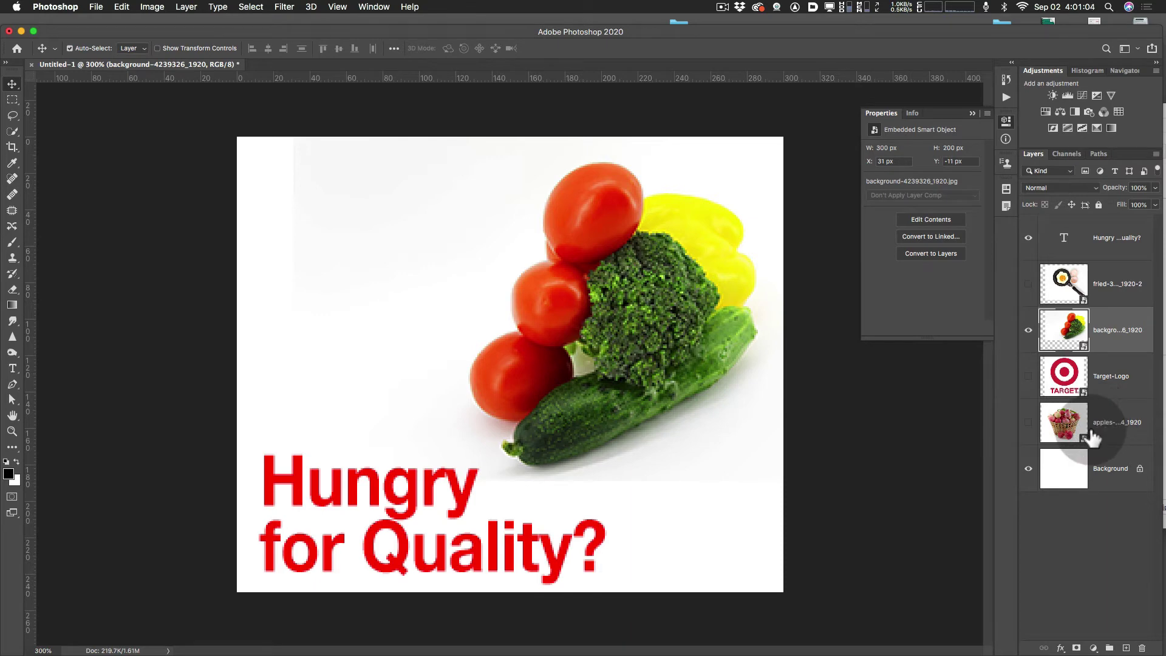
Show the apple basket in place of the vegetables and move it right and up to about X 46 px, Y -29 px
left_click(1028, 329)
left_click(1028, 422)
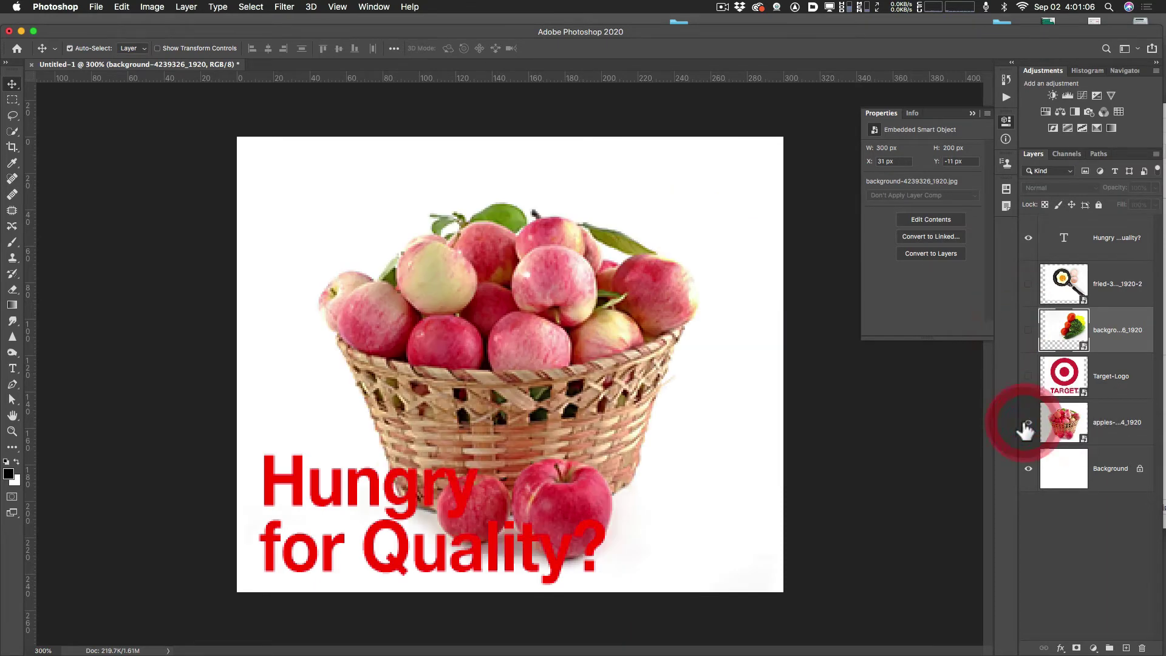
left_click_drag(494, 389, 568, 333)
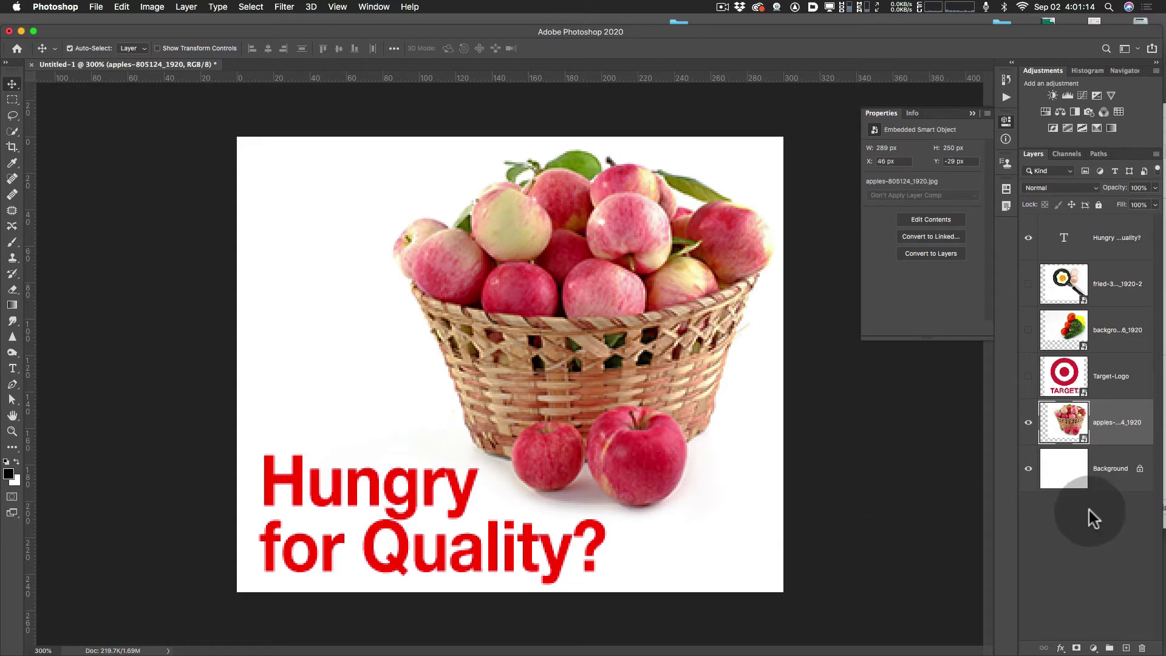
left_click(1070, 519)
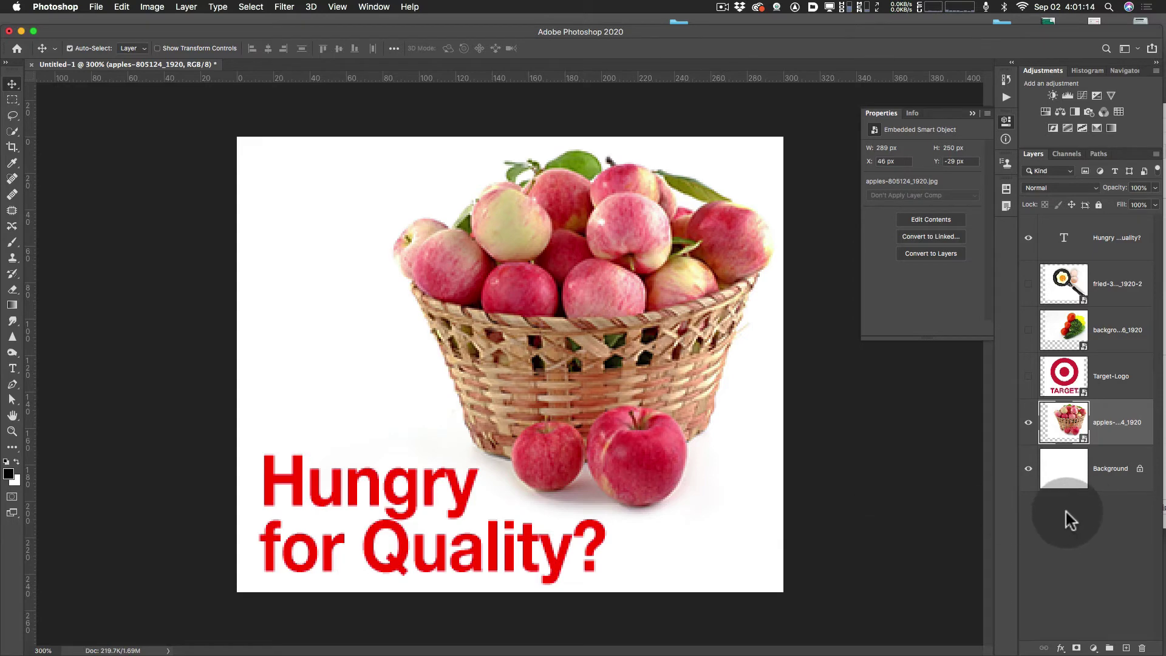
Show the Target logo alone on the white background, hiding the apples and headline, and check it at 100% size
left_click(1028, 376)
left_click(1028, 424)
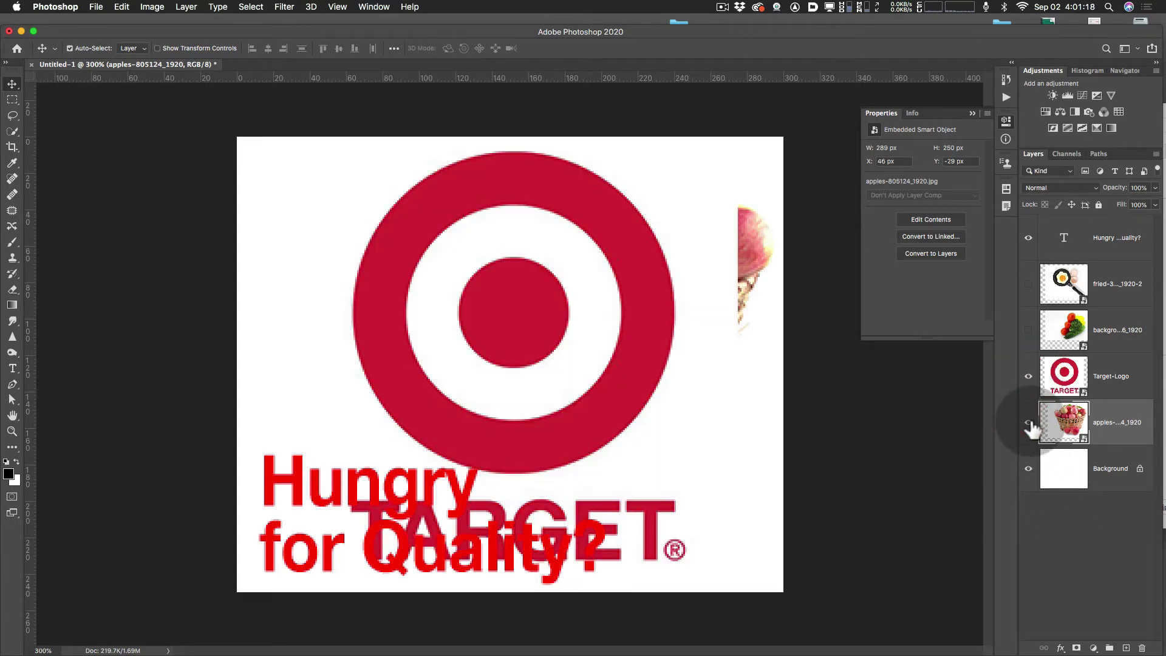
left_click(1028, 423)
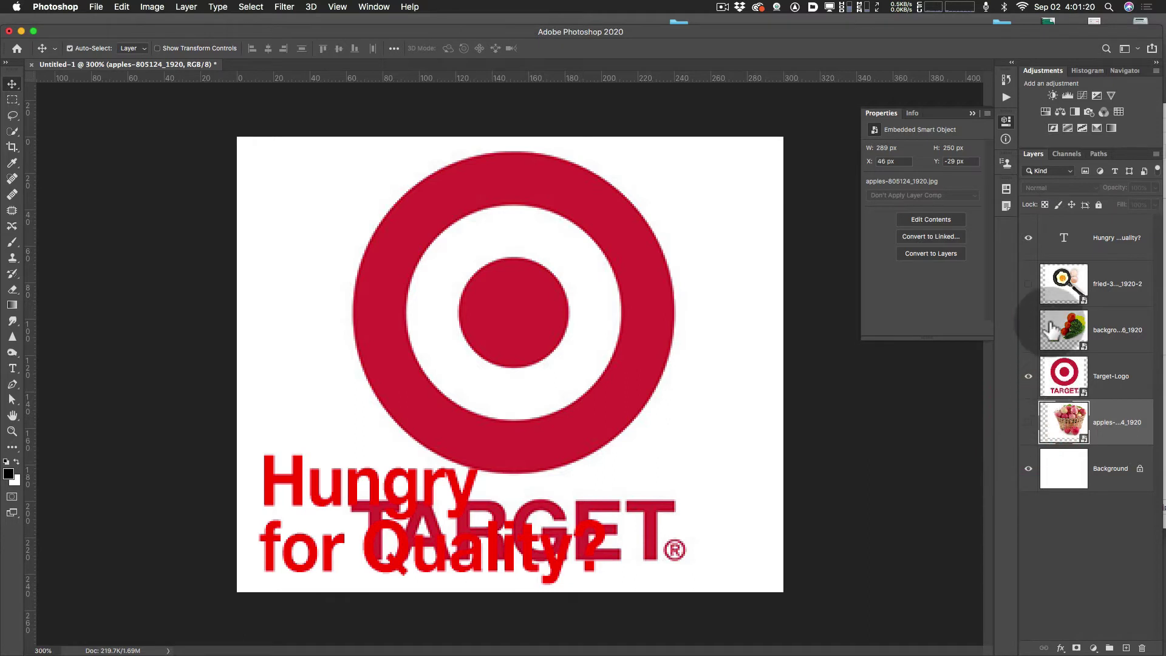
left_click(1028, 238)
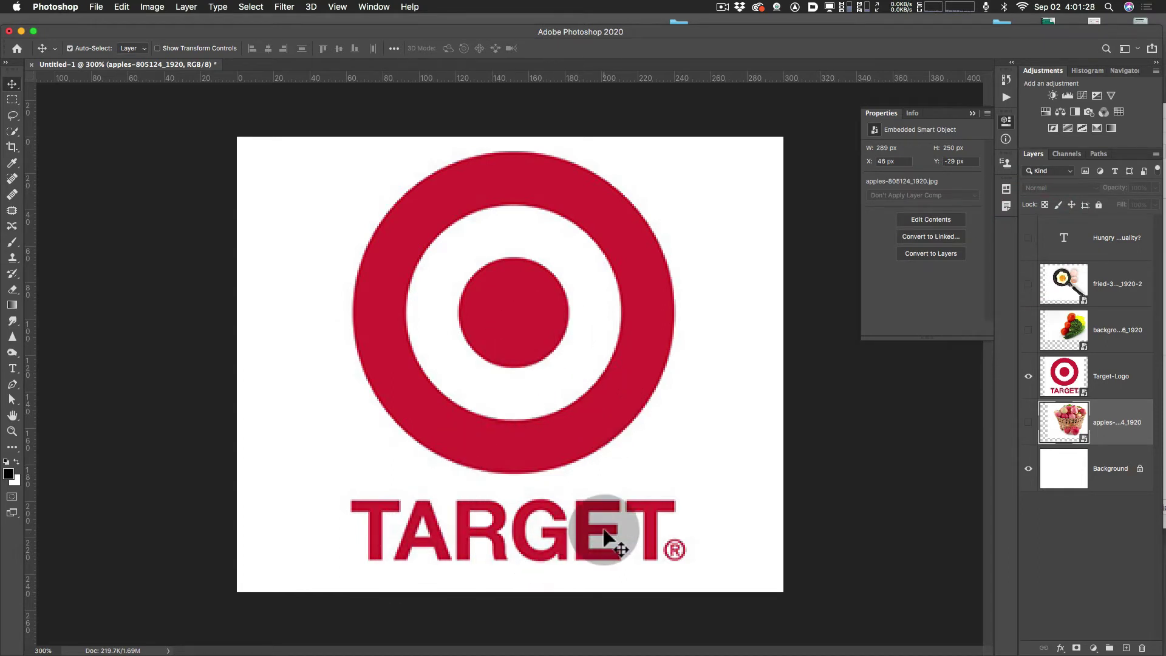
key("super+equal")
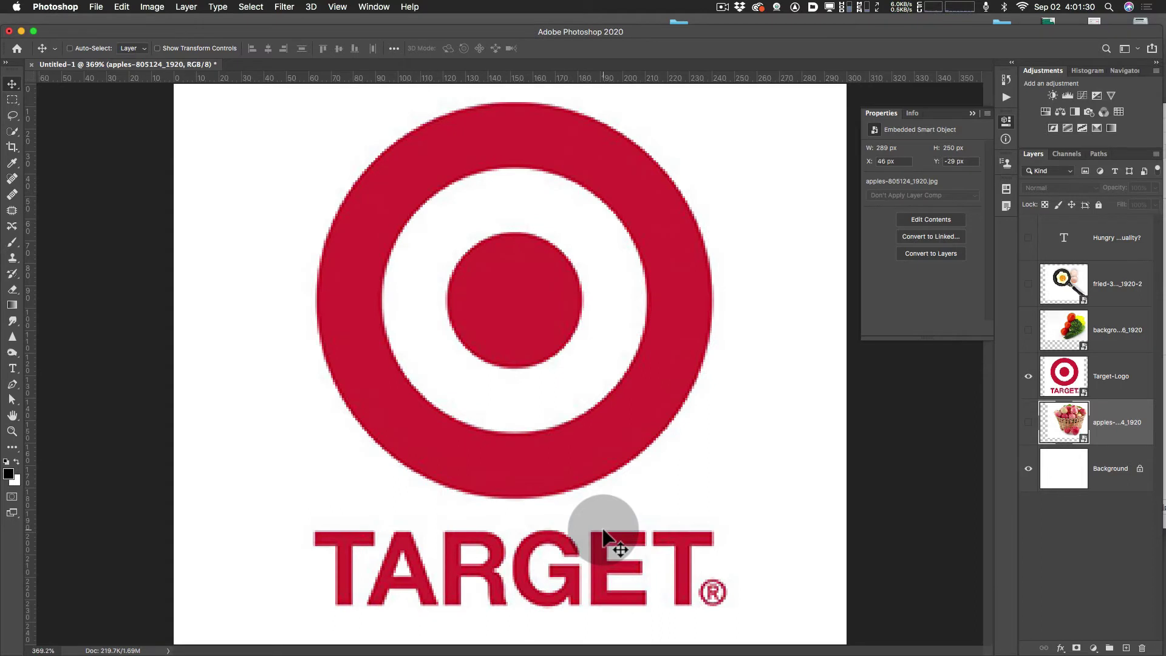
key("super+1")
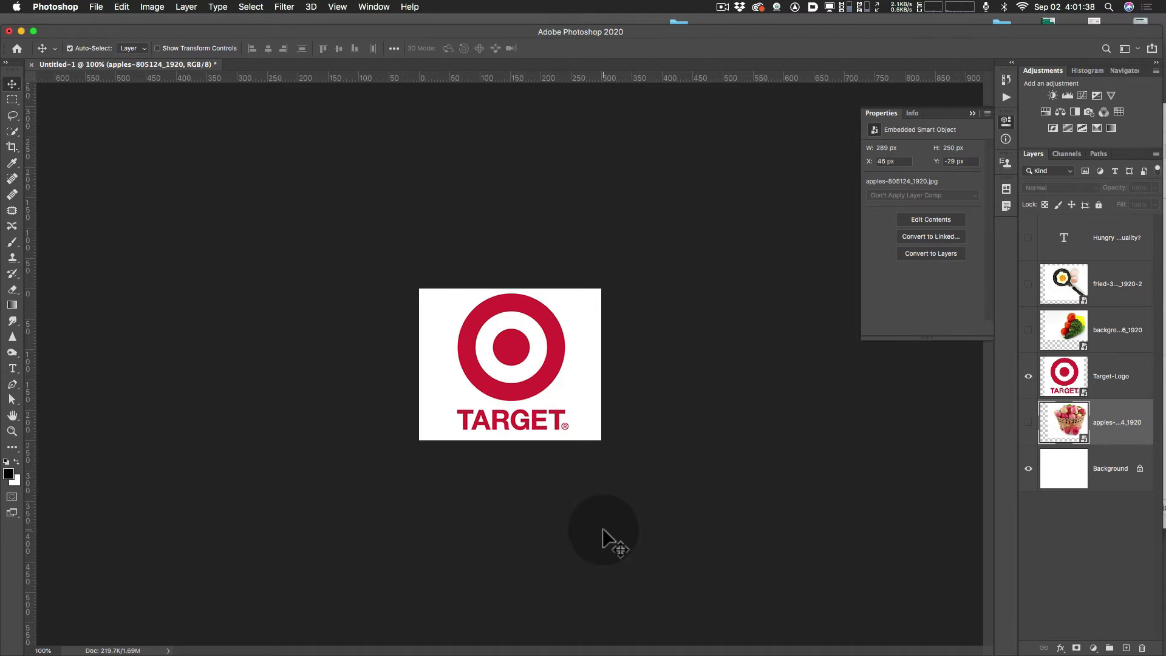
key("super+0")
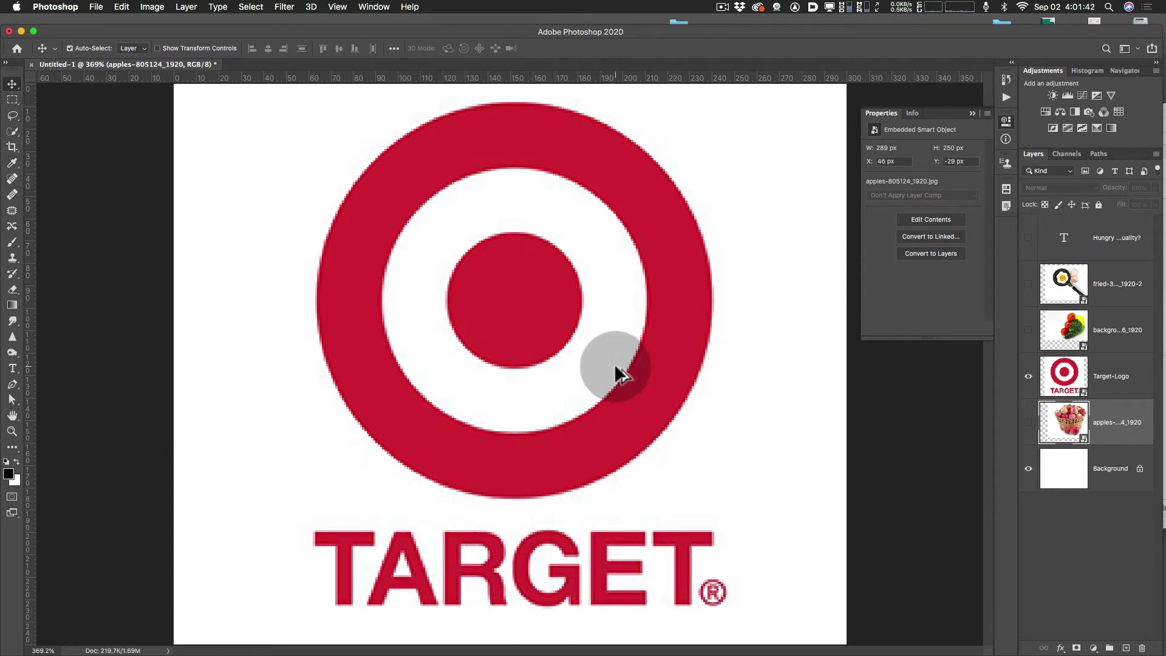
scroll(624, 352, "down", 2)
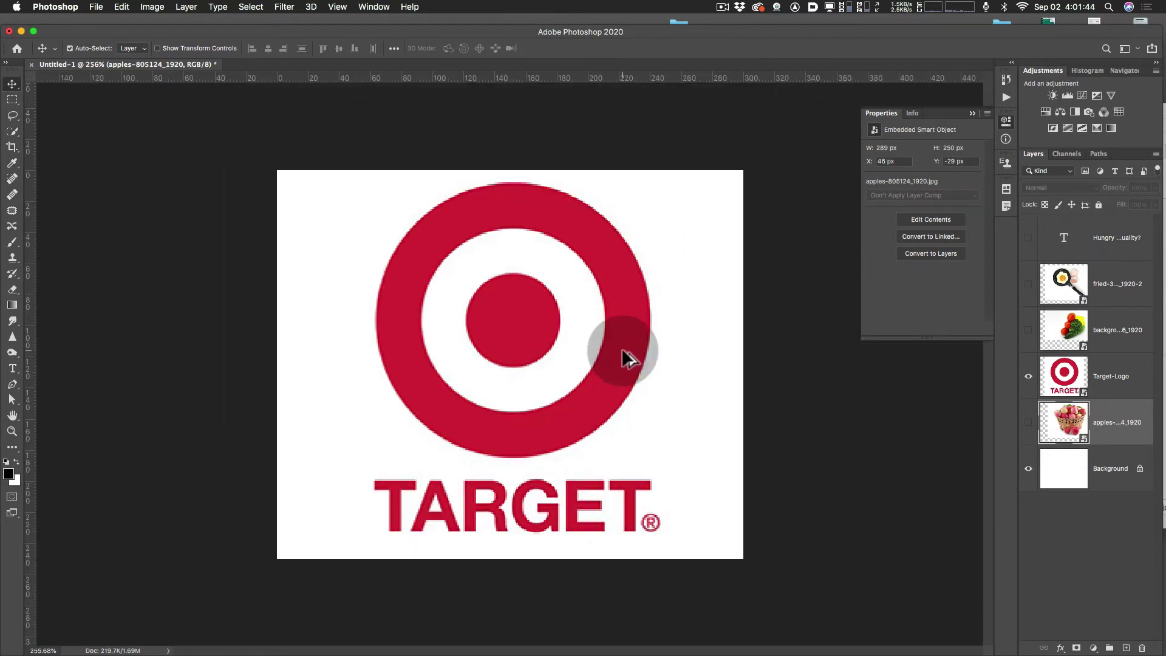
scroll(625, 356, "up", 2)
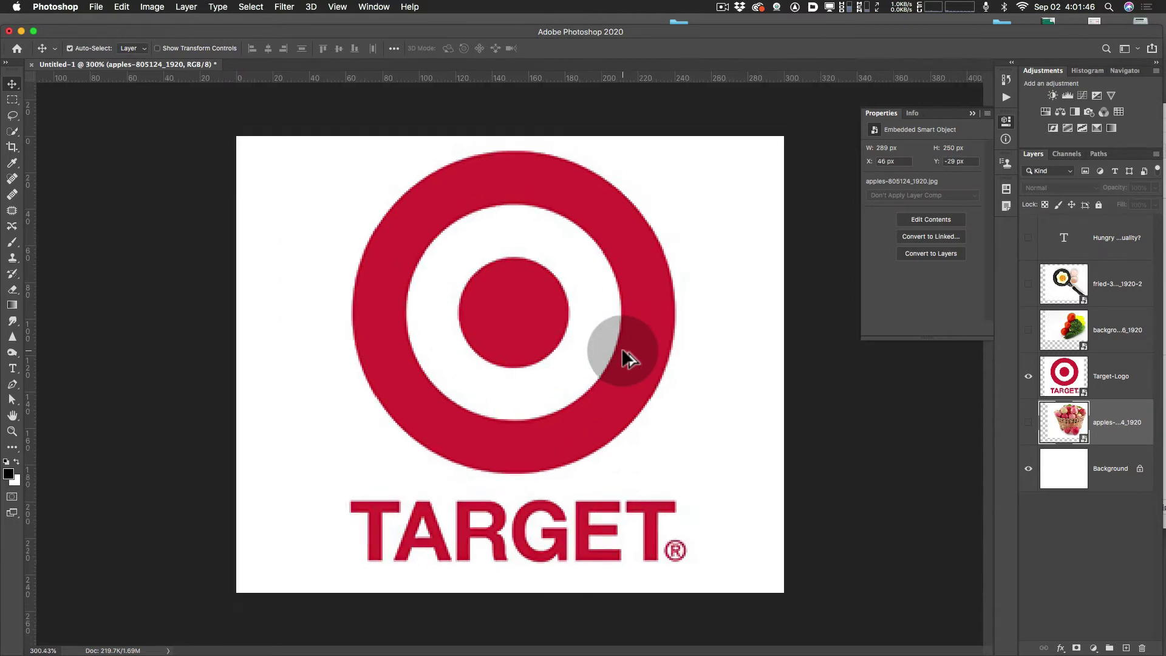
scroll(627, 358, "up", 1)
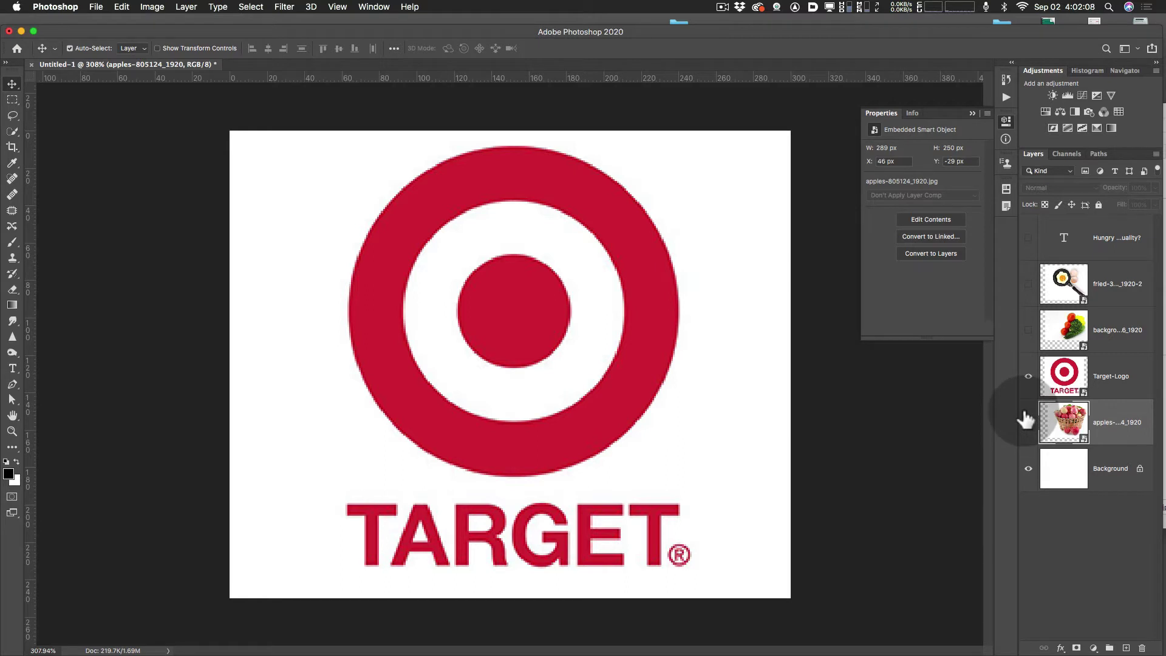
Set up the opening slide by showing the frying pan and headline layers and hiding the Target logo
left_click(1028, 285)
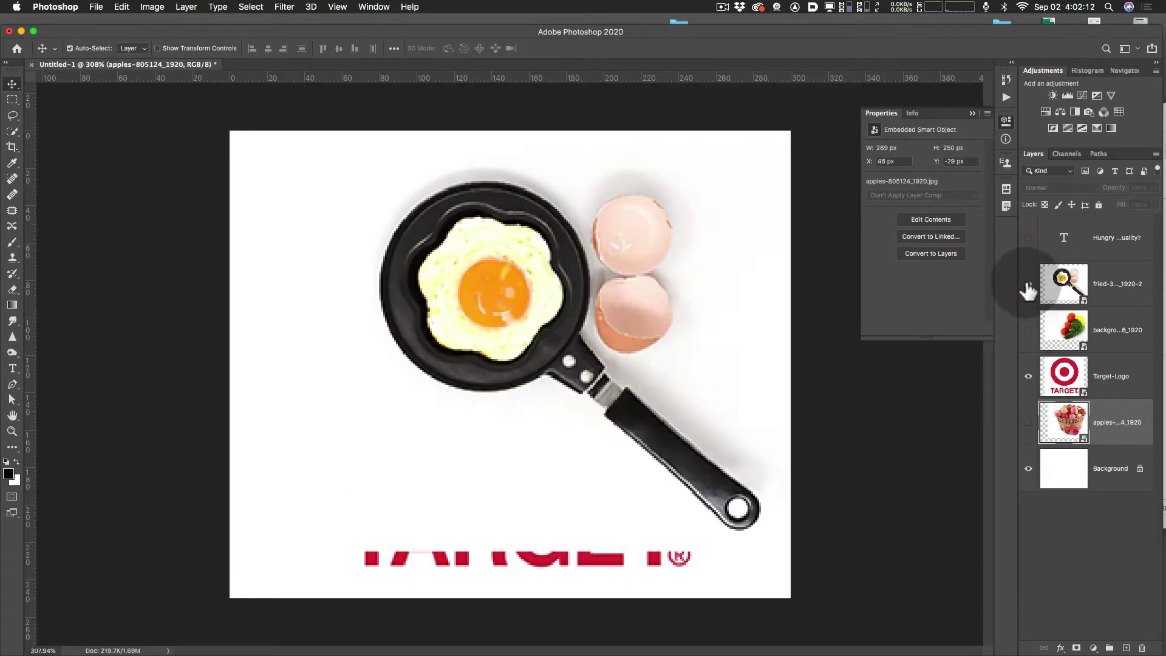
left_click(1029, 377)
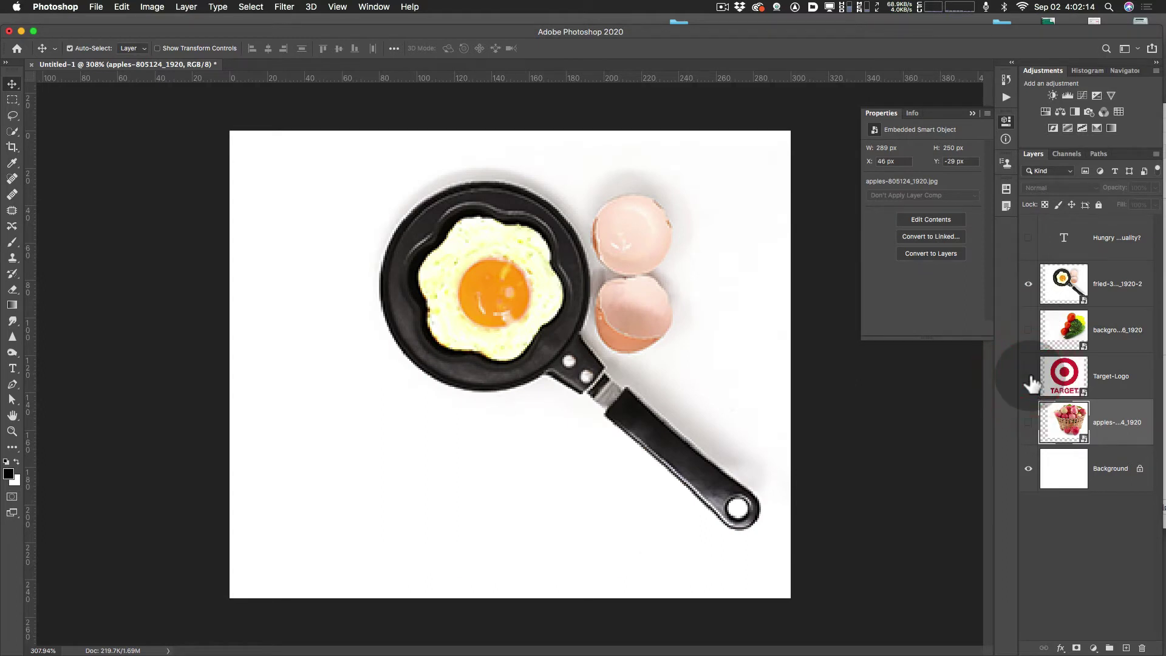
left_click(1028, 237)
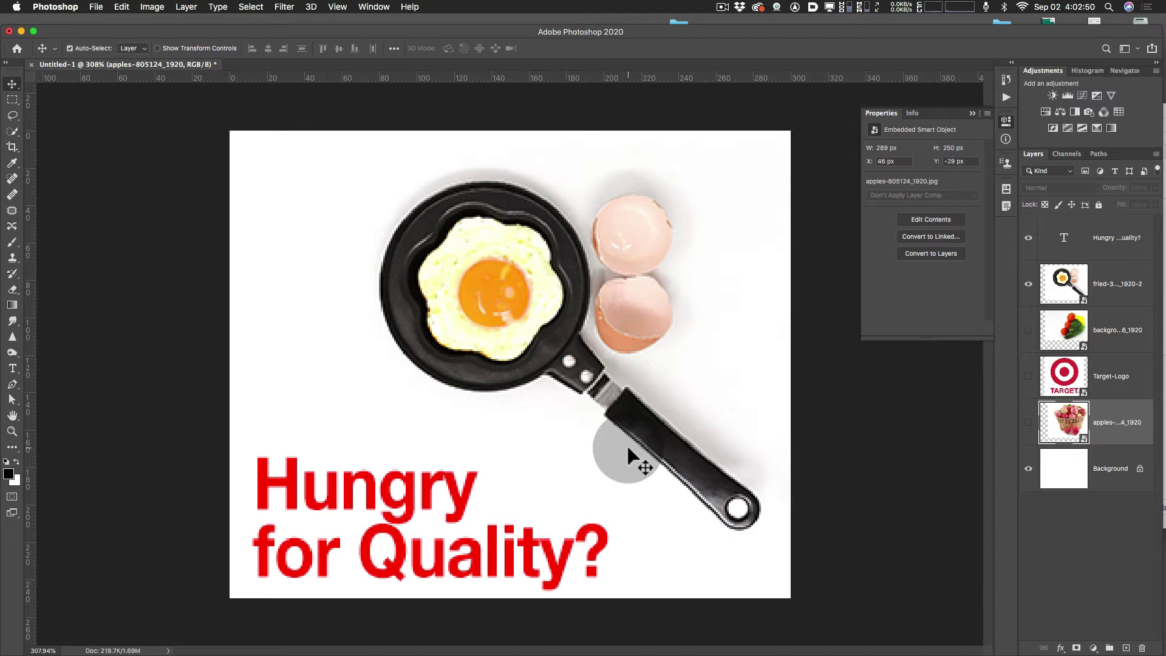
left_click(1041, 435)
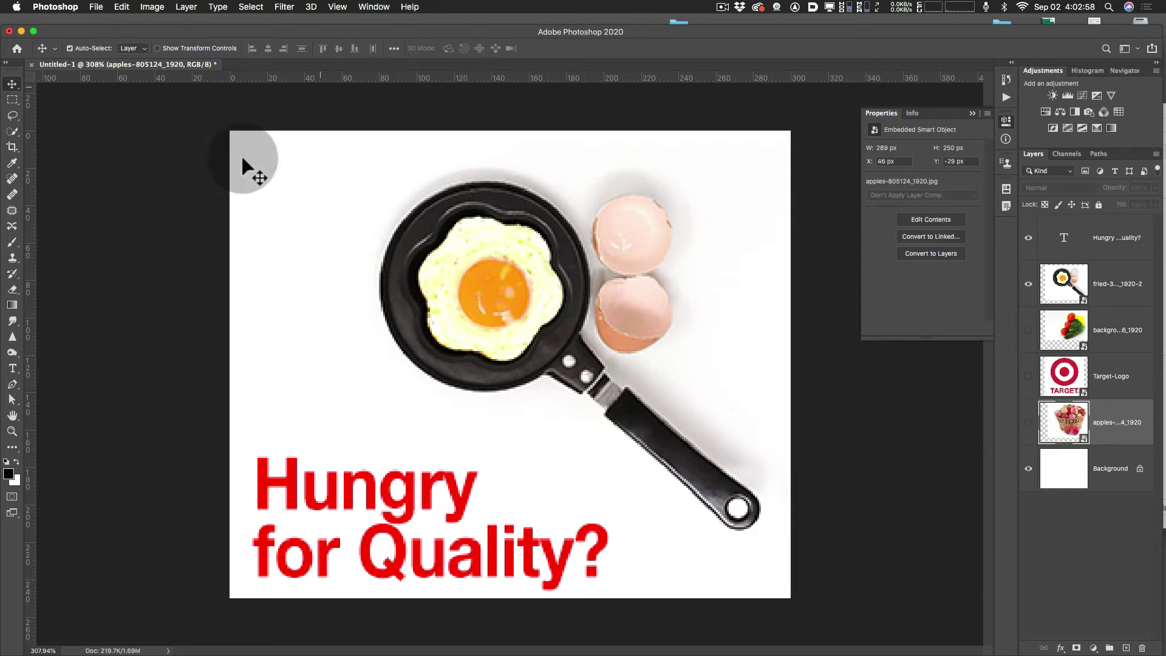
Open the Timeline and create a frame animation in it rather than a video timeline
left_click(378, 7)
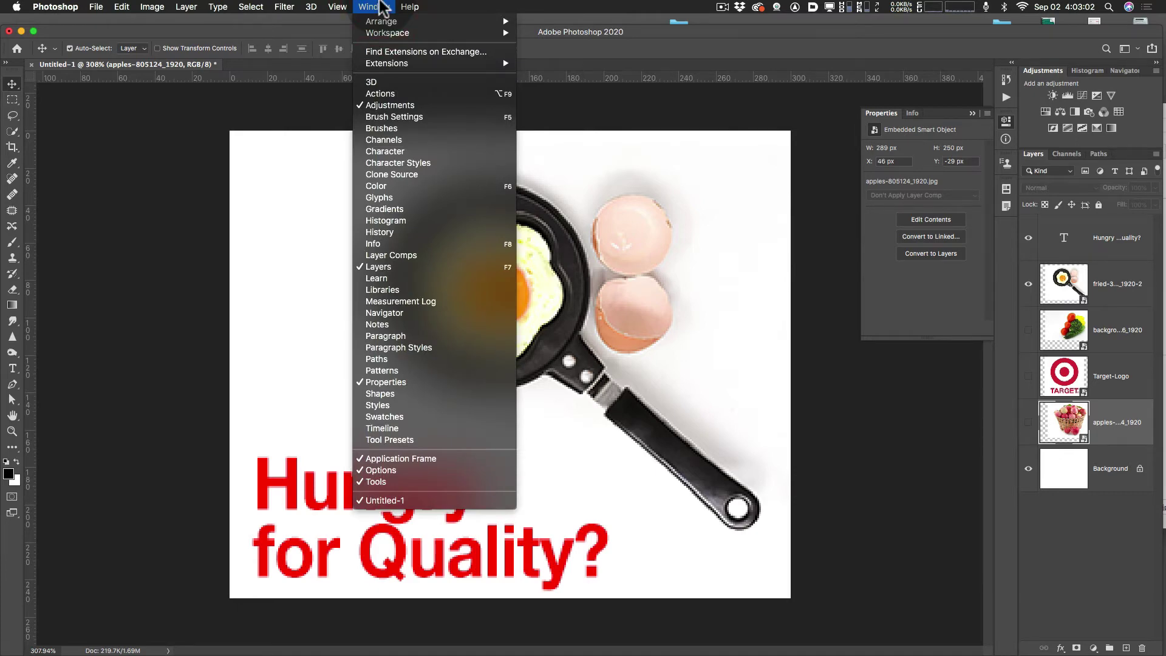
left_click(398, 430)
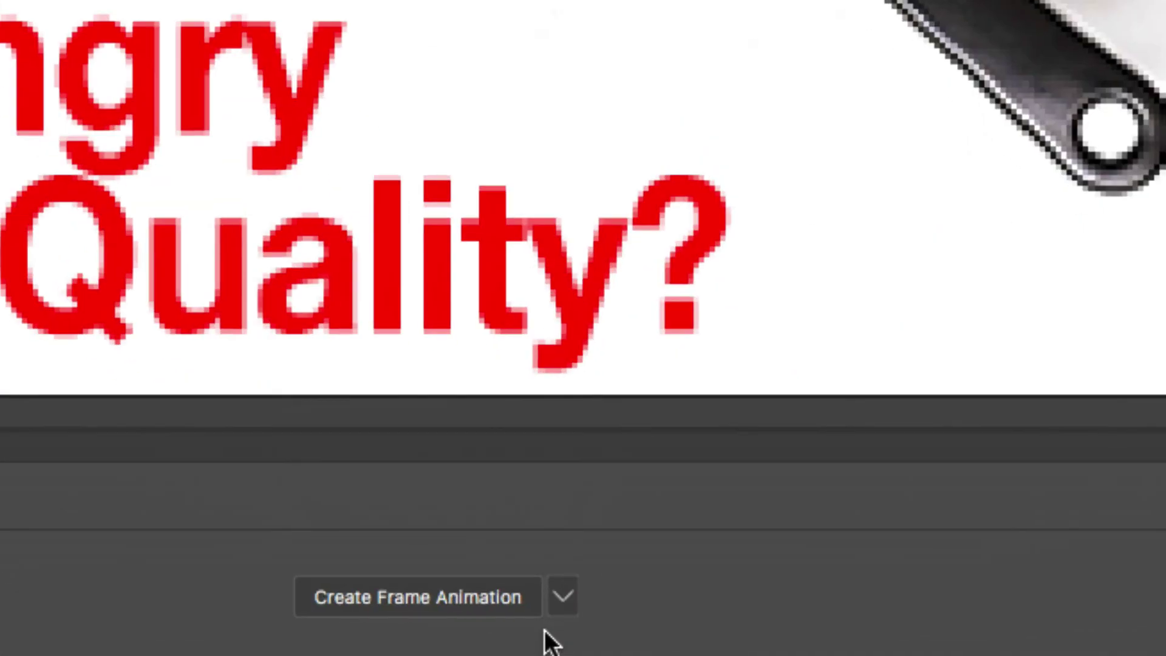
left_click(559, 598)
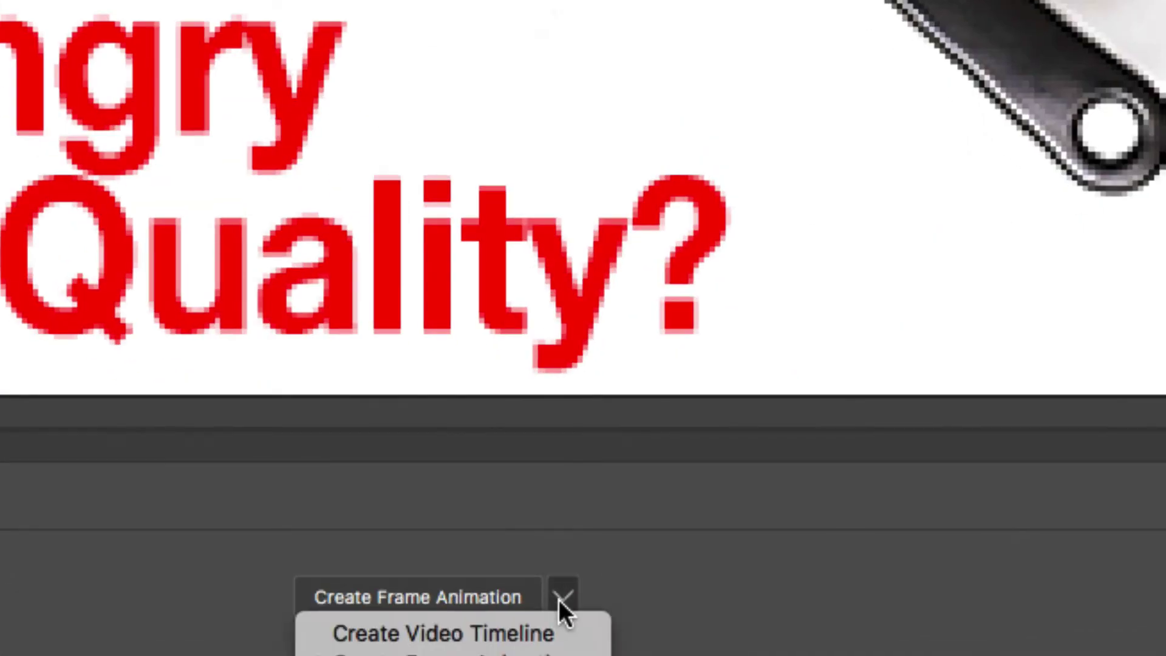
left_click(542, 644)
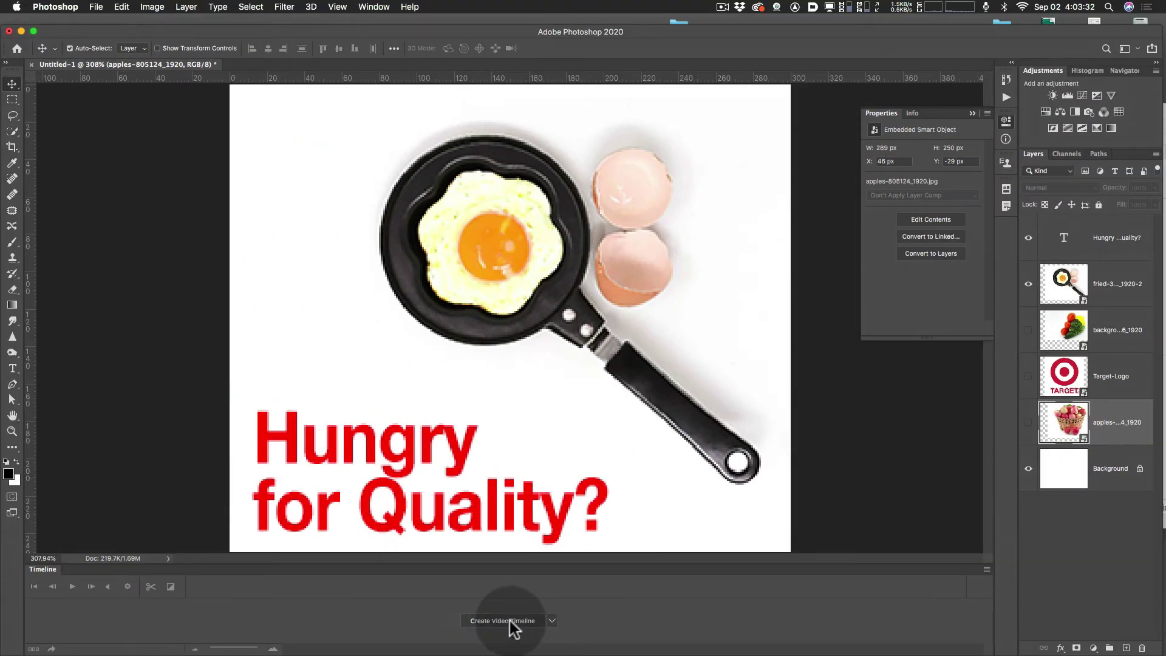
left_click(552, 621)
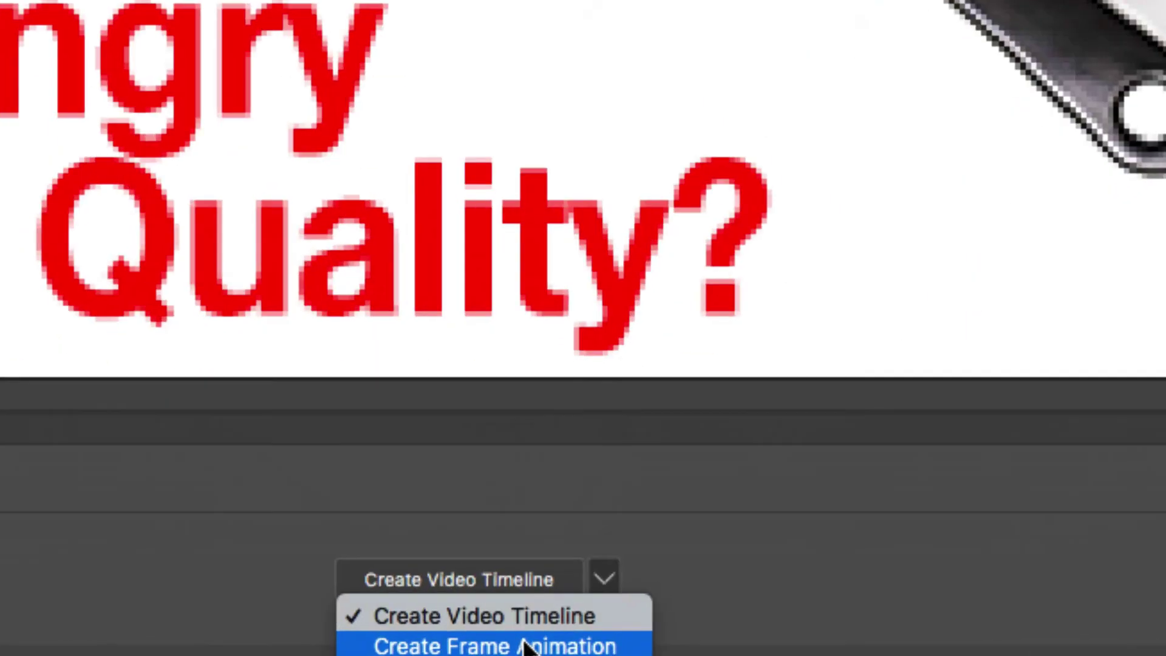
left_click(527, 646)
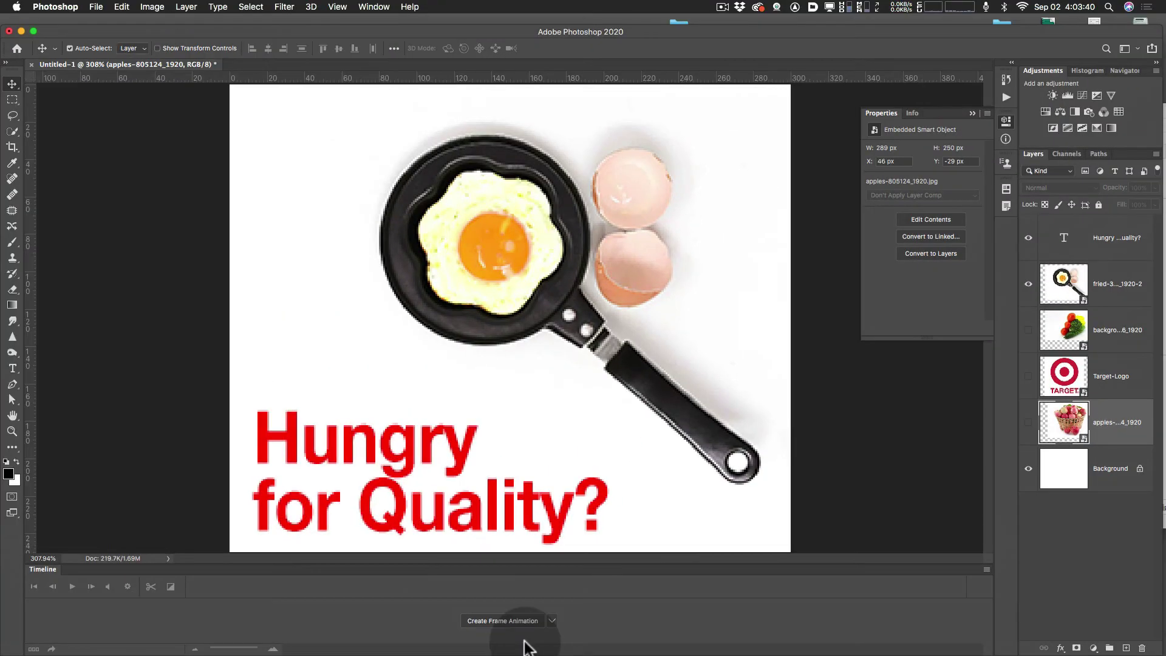
left_click(502, 619)
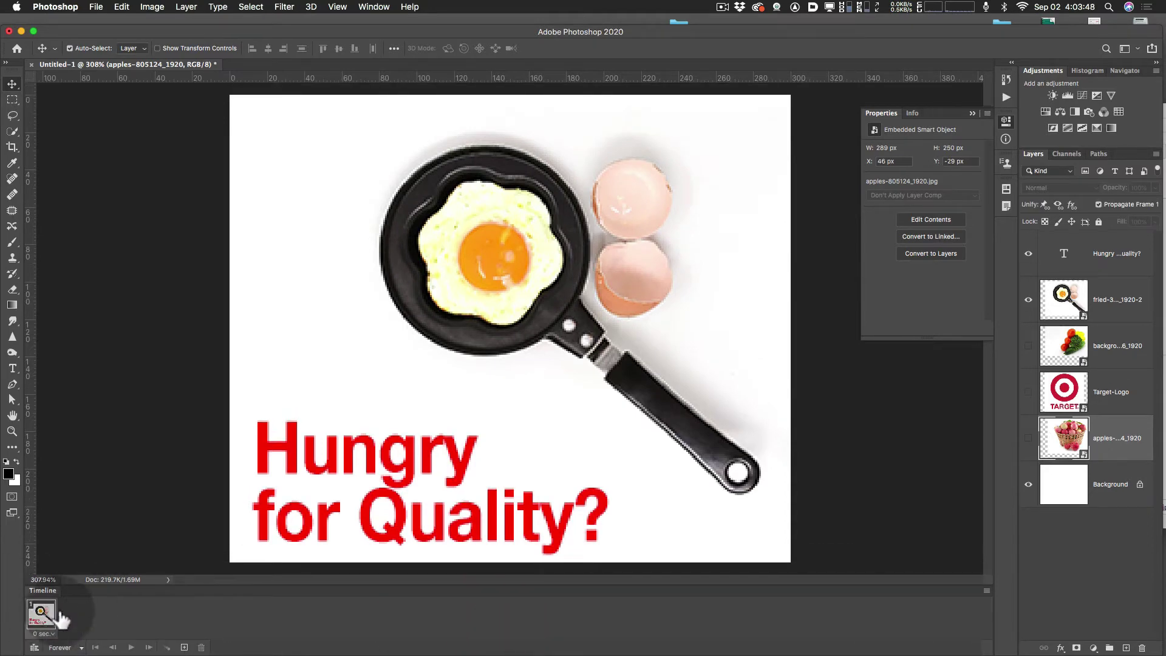
Set the animation frame thumbnails to the largest size and shorten the Photoshop window by raising its lower edge
left_click(985, 592)
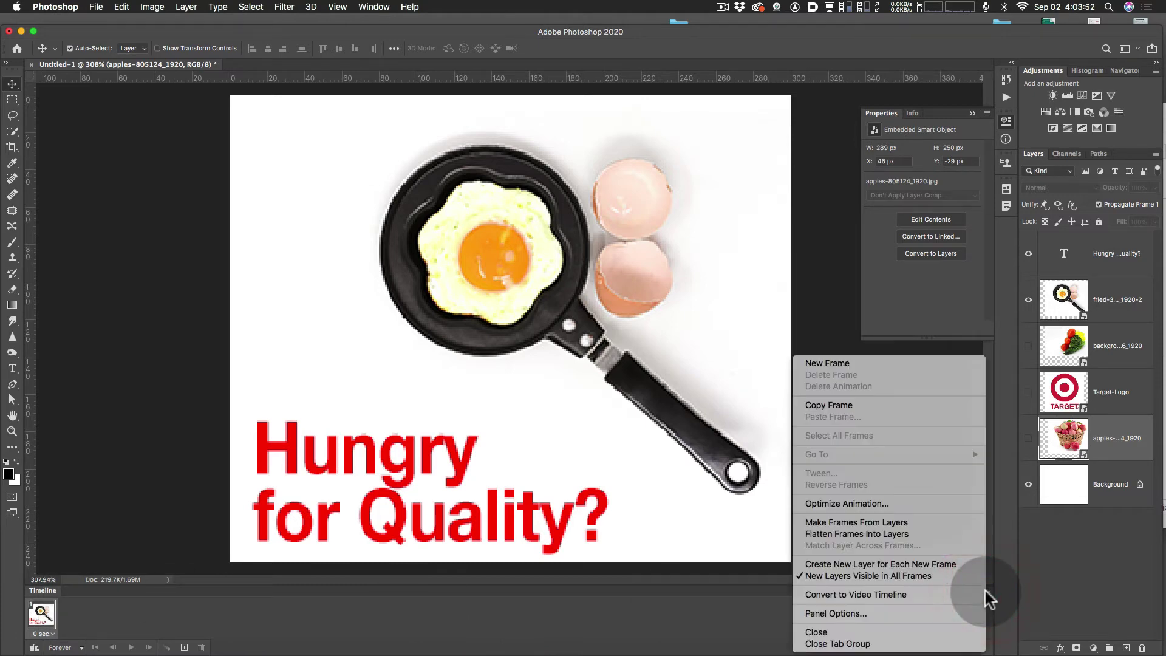
left_click(842, 612)
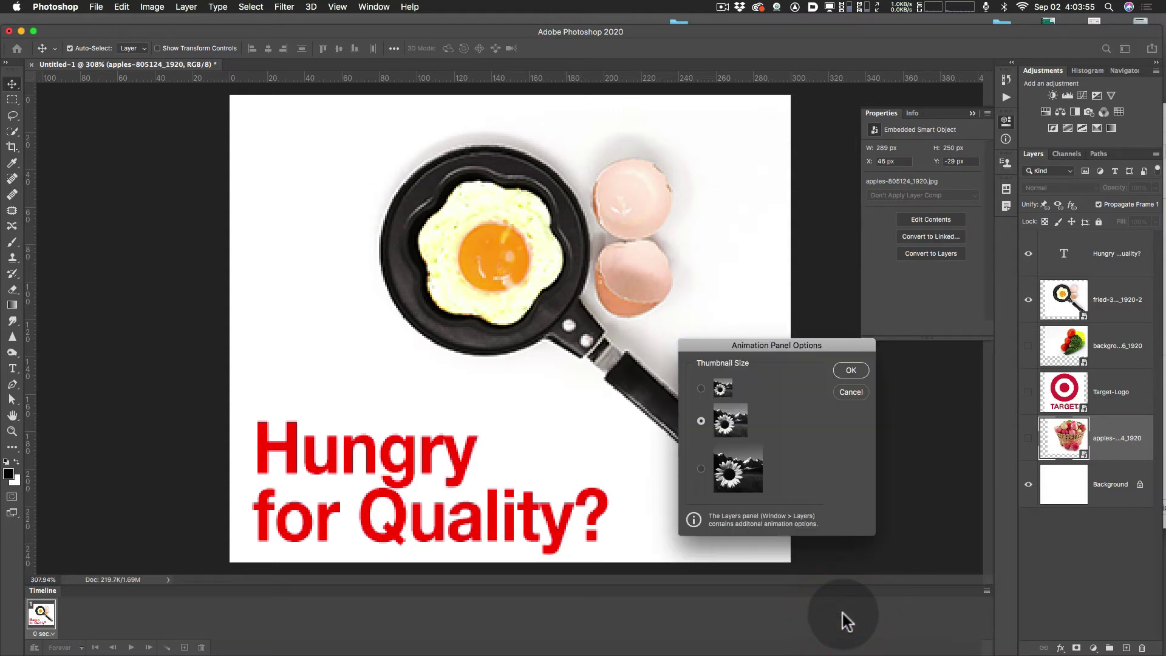
left_click(700, 468)
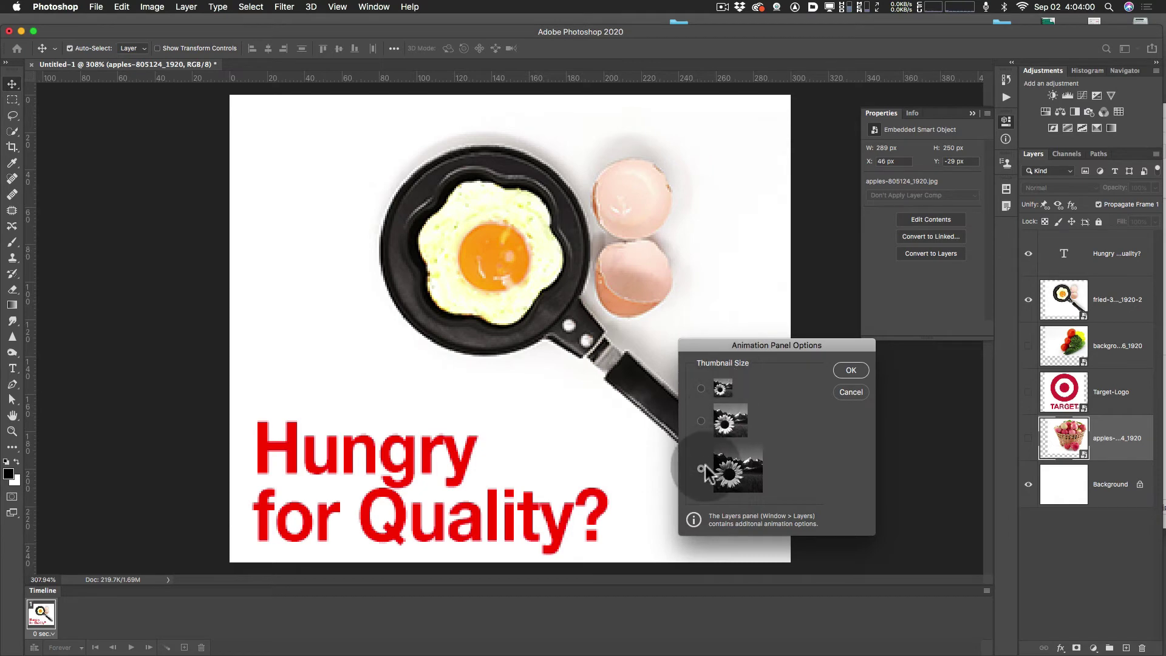
left_click(849, 371)
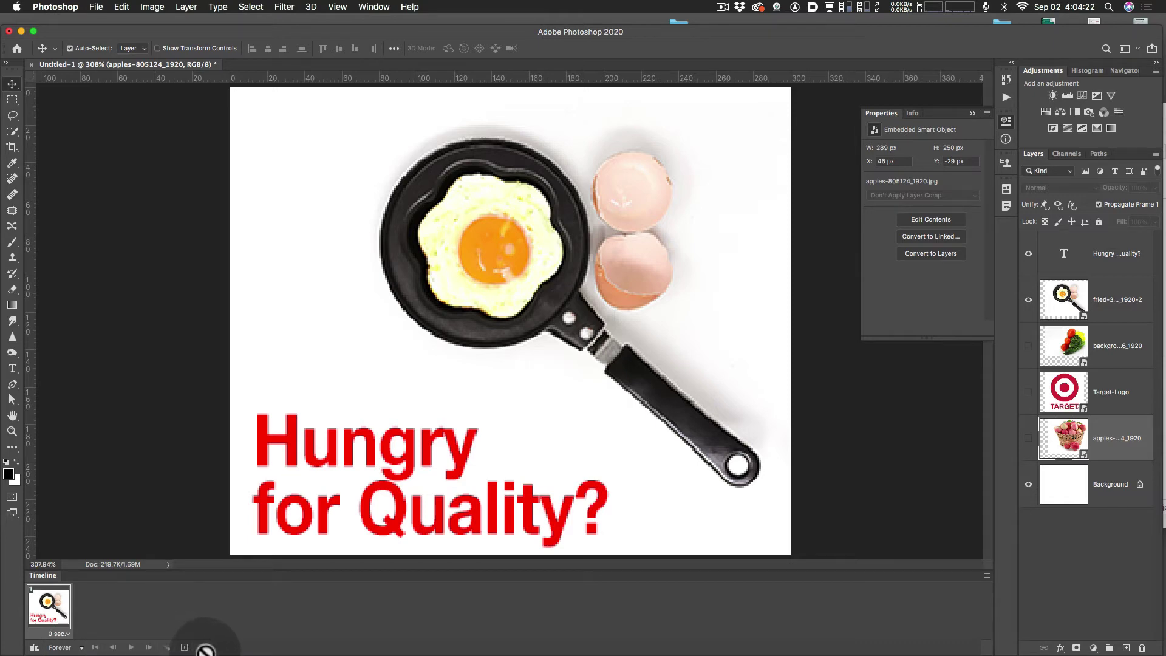
left_click_drag(224, 654, 227, 623)
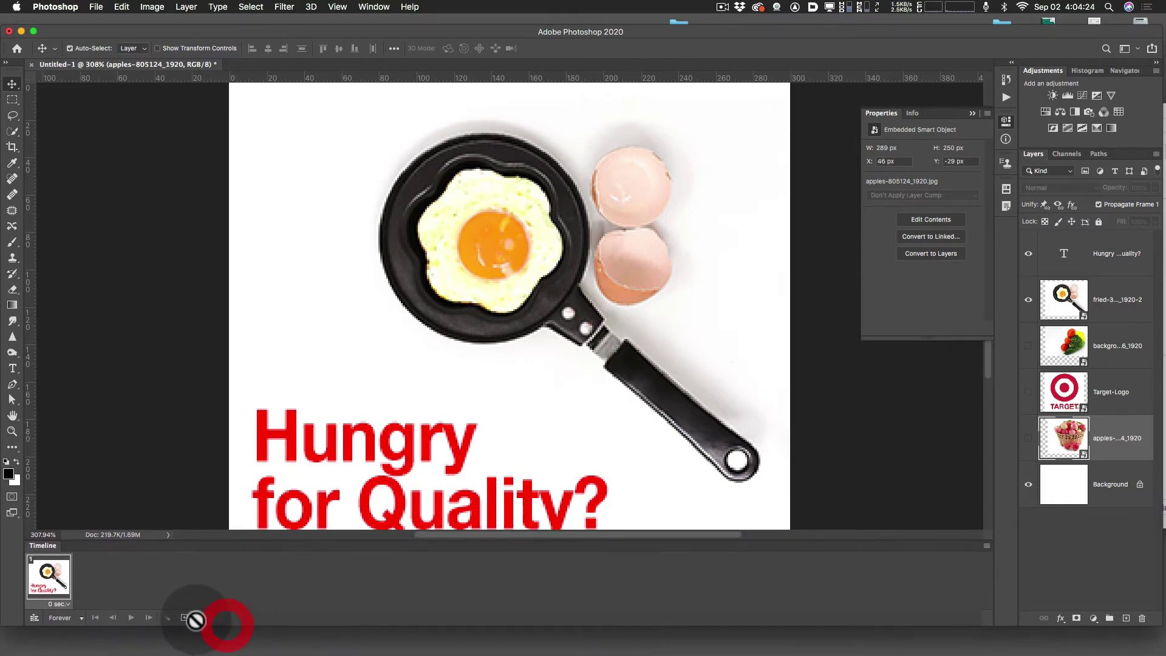
key("super")
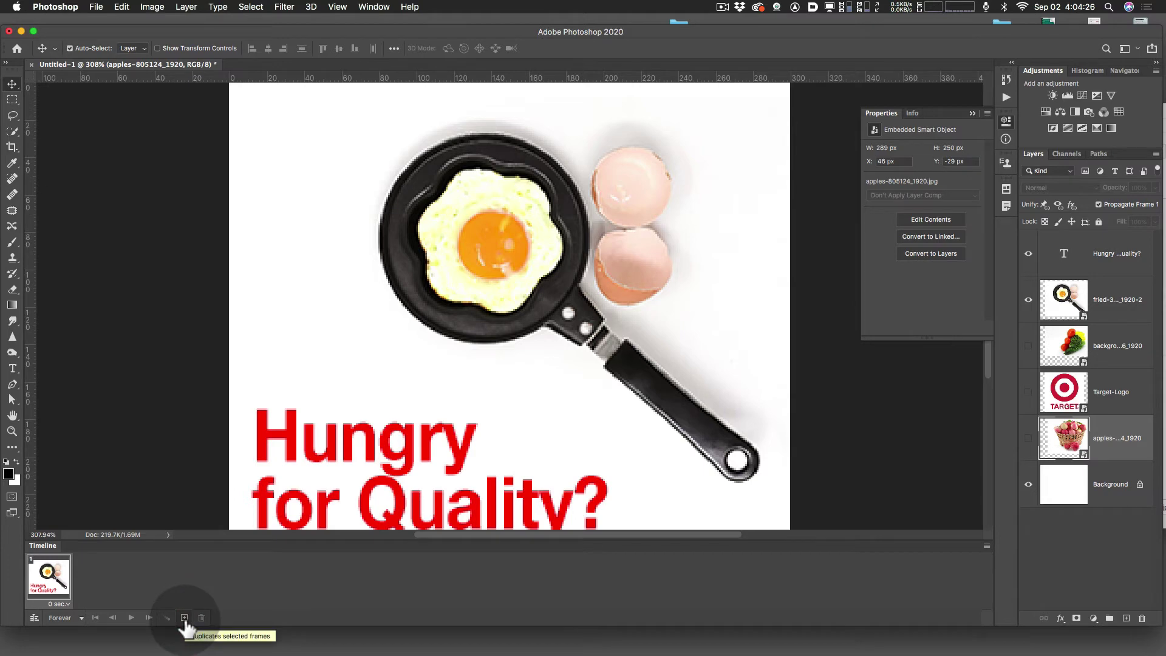
Duplicate the opening frame and make the second frame show the apples instead of the frying pan, keeping the headline
left_click_drag(235, 626, 237, 544)
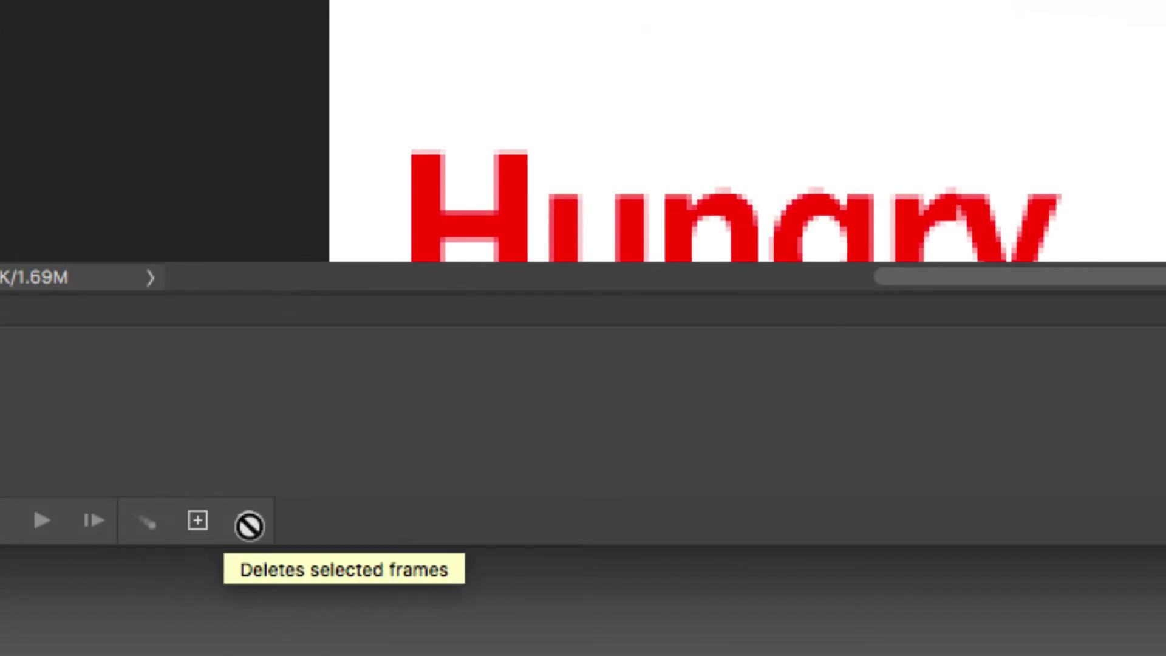
left_click(197, 524)
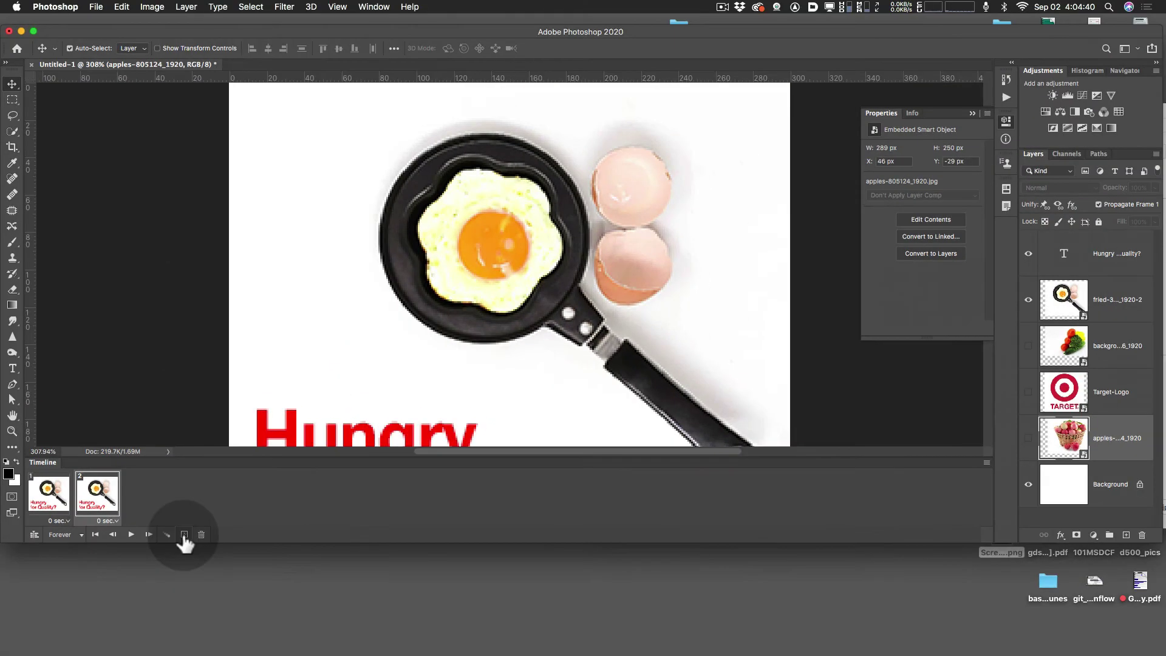
left_click(99, 509)
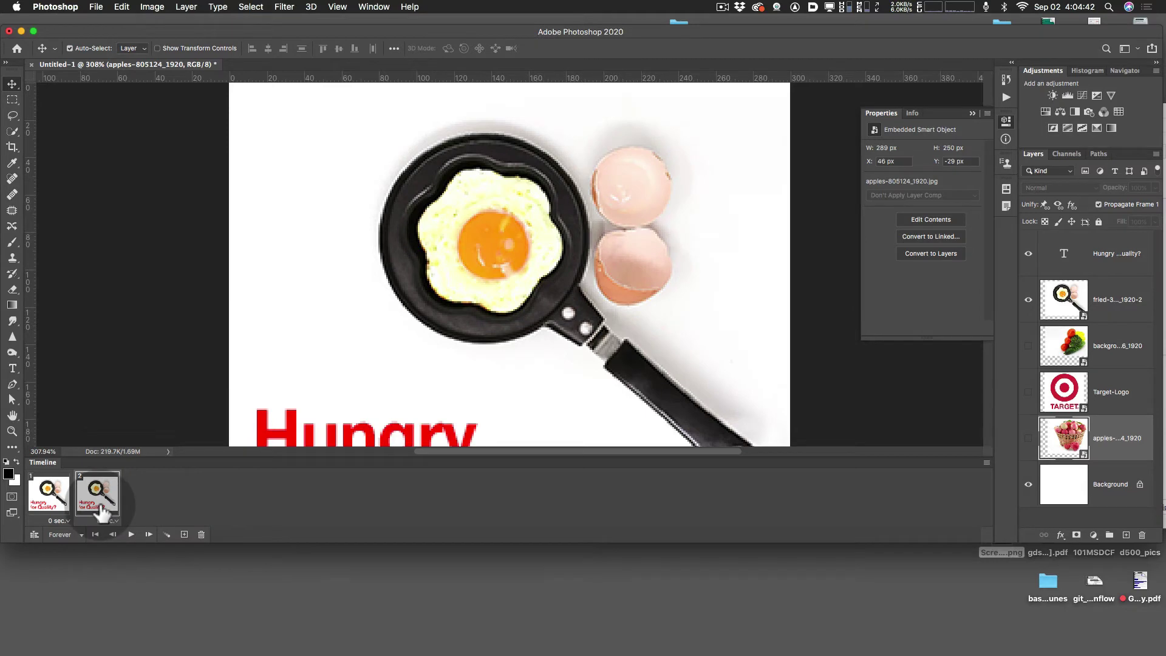
left_click(497, 437)
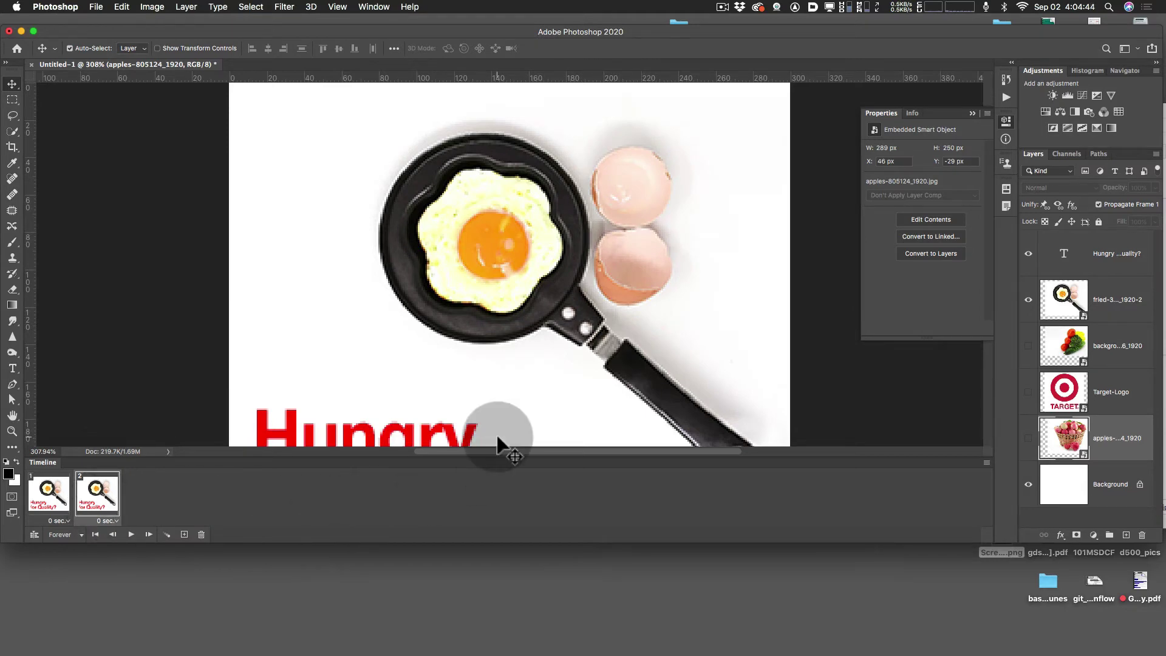
scroll(496, 446, "down", 3)
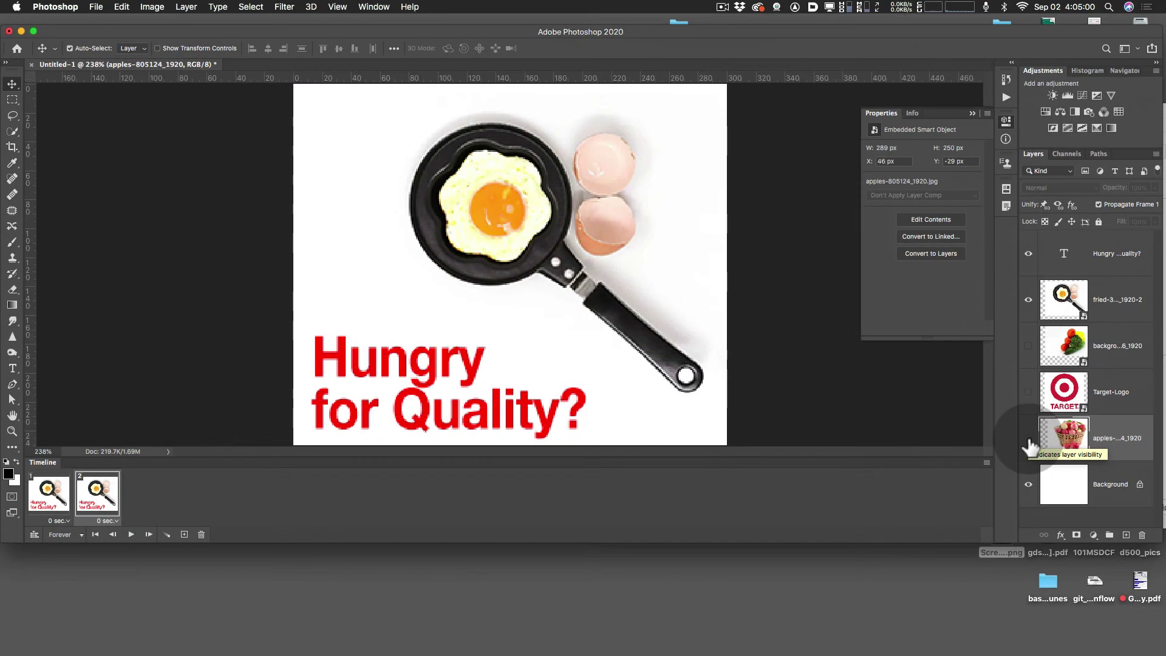
left_click(1029, 300)
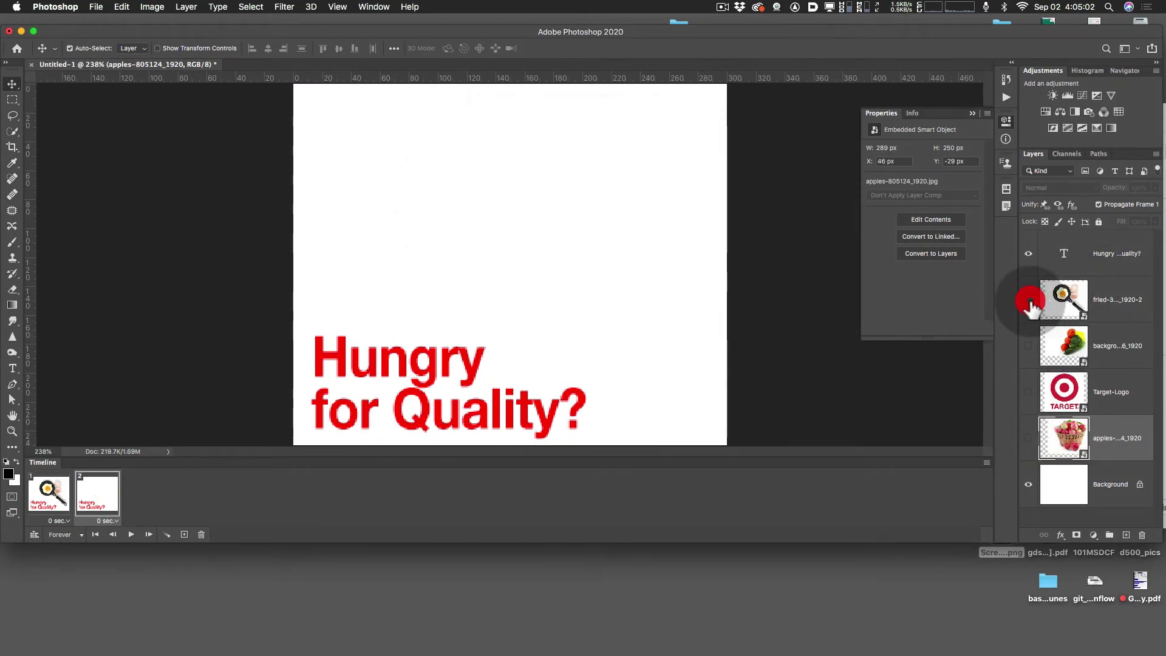
left_click(1028, 438)
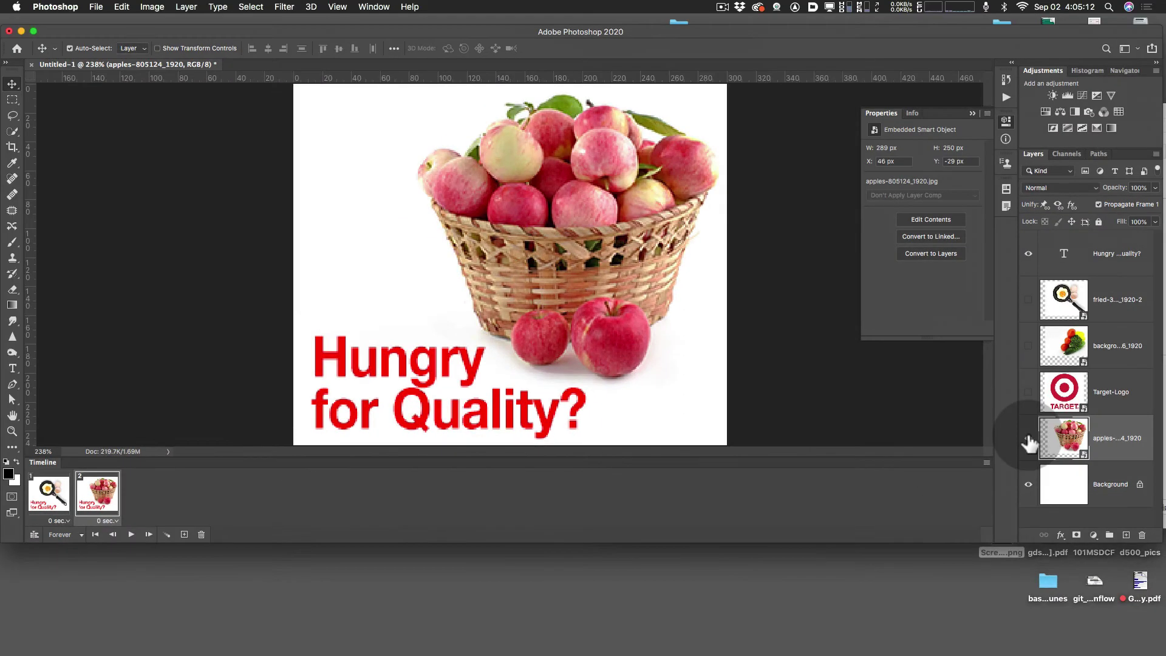
Switch back and forth between the frying pan and apples frames to compare them, and play the two-frame animation
left_click(50, 492)
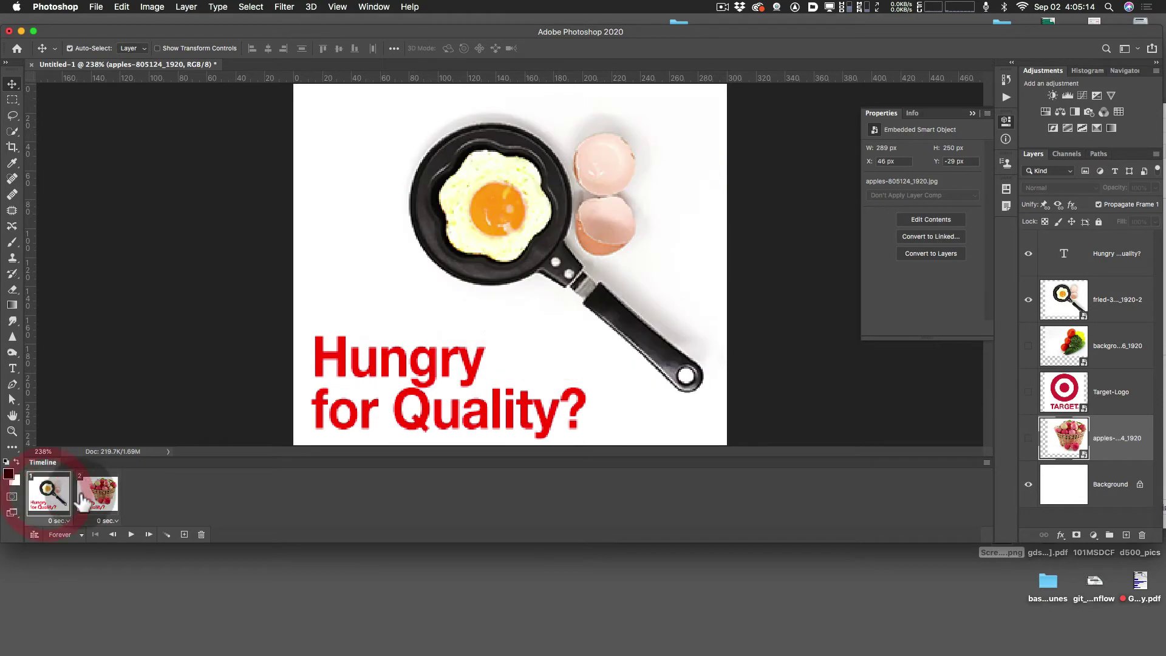
left_click(85, 495)
left_click(57, 495)
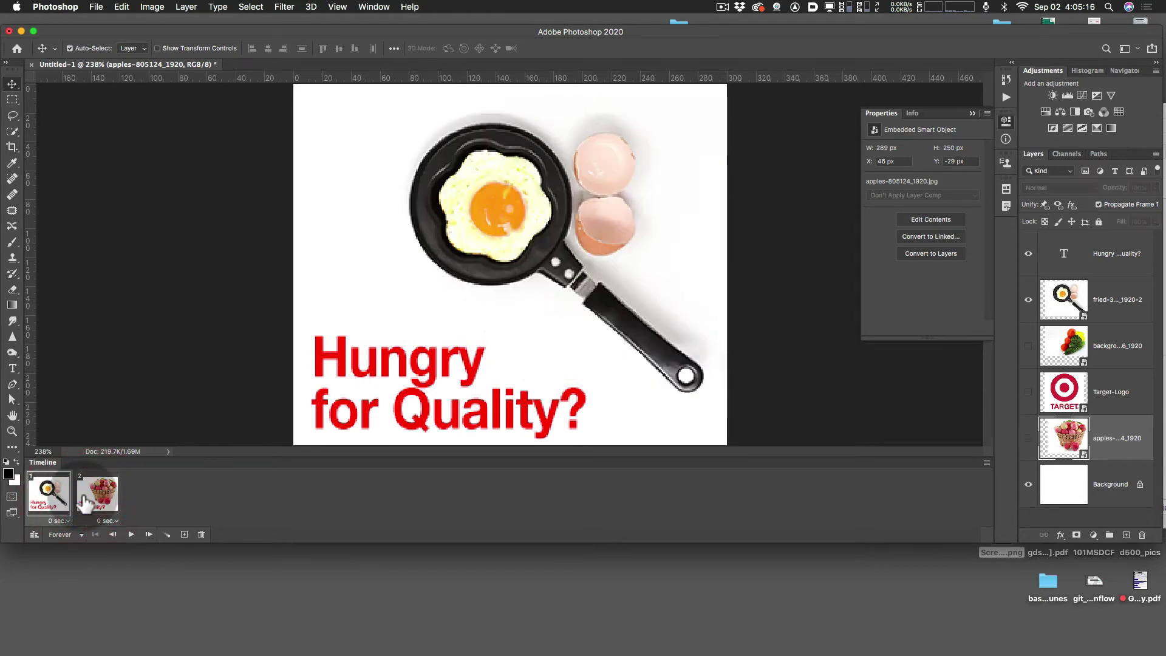
left_click(88, 495)
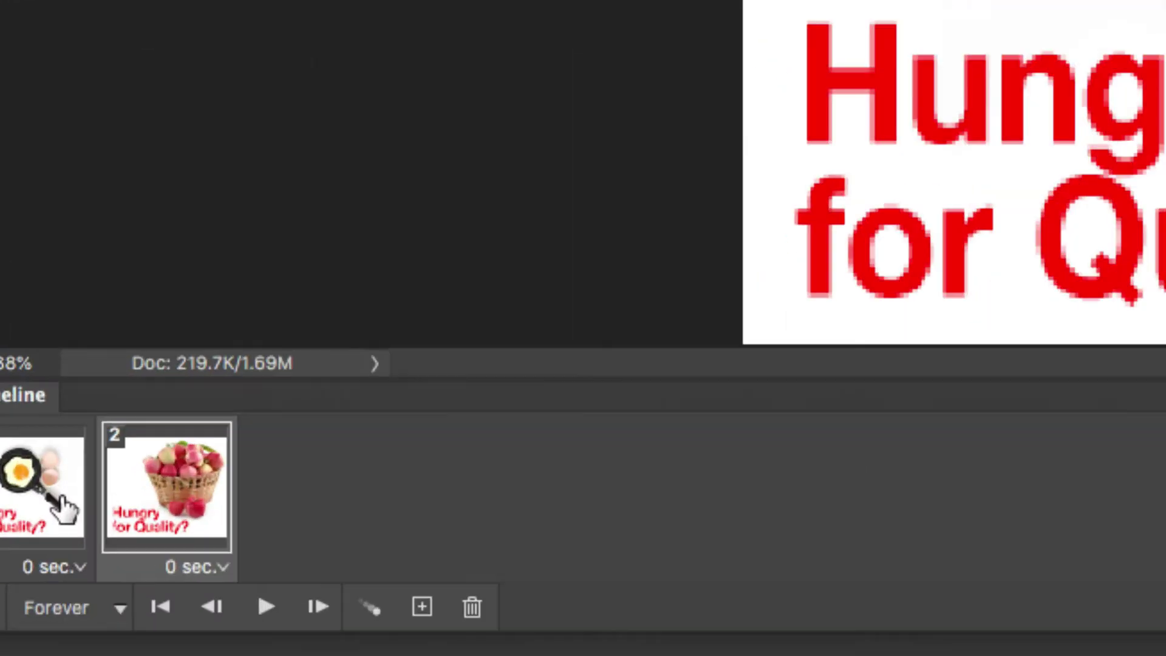
left_click(54, 503)
left_click(174, 504)
left_click(67, 507)
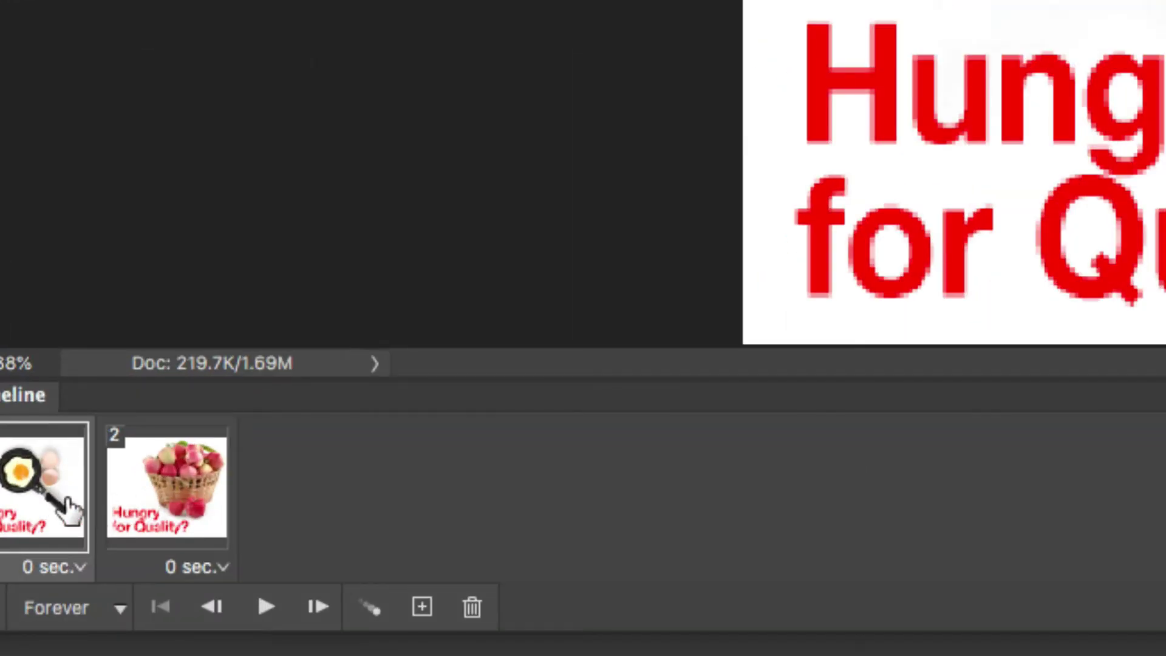
left_click(130, 510)
left_click(64, 513)
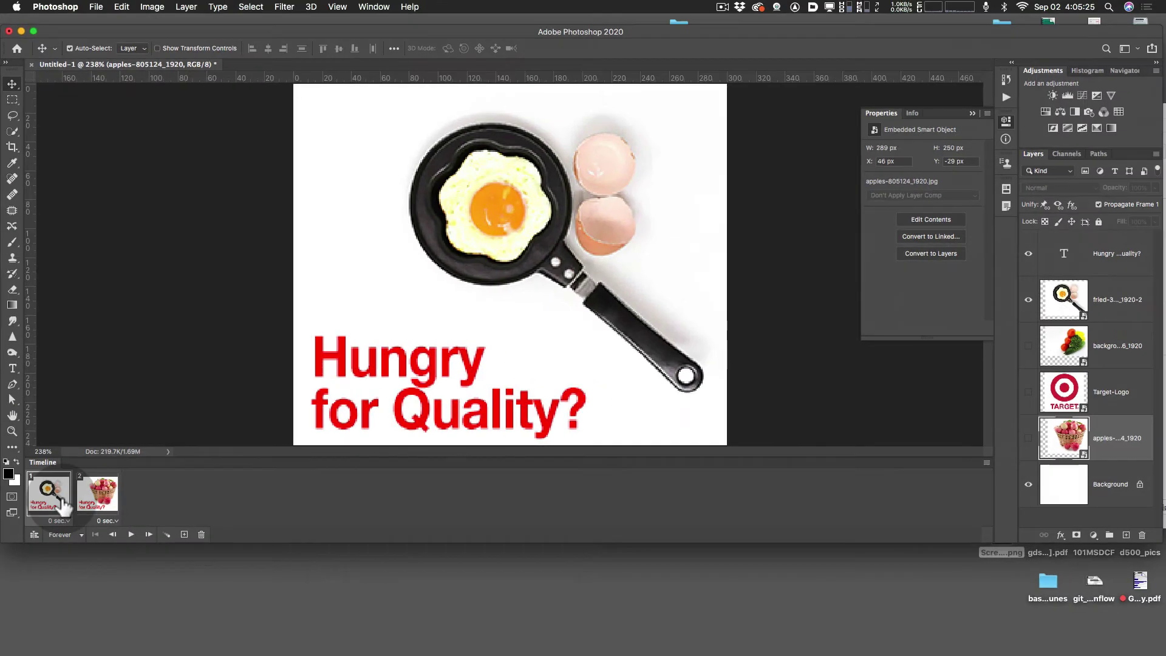
left_click(98, 495)
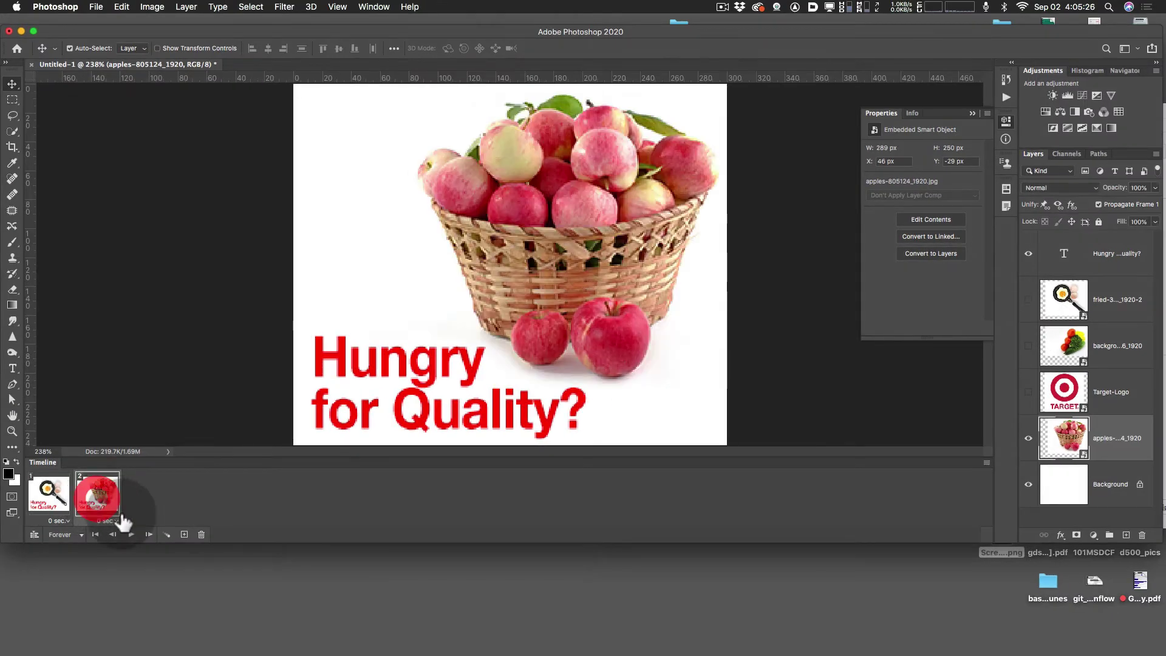
left_click(130, 535)
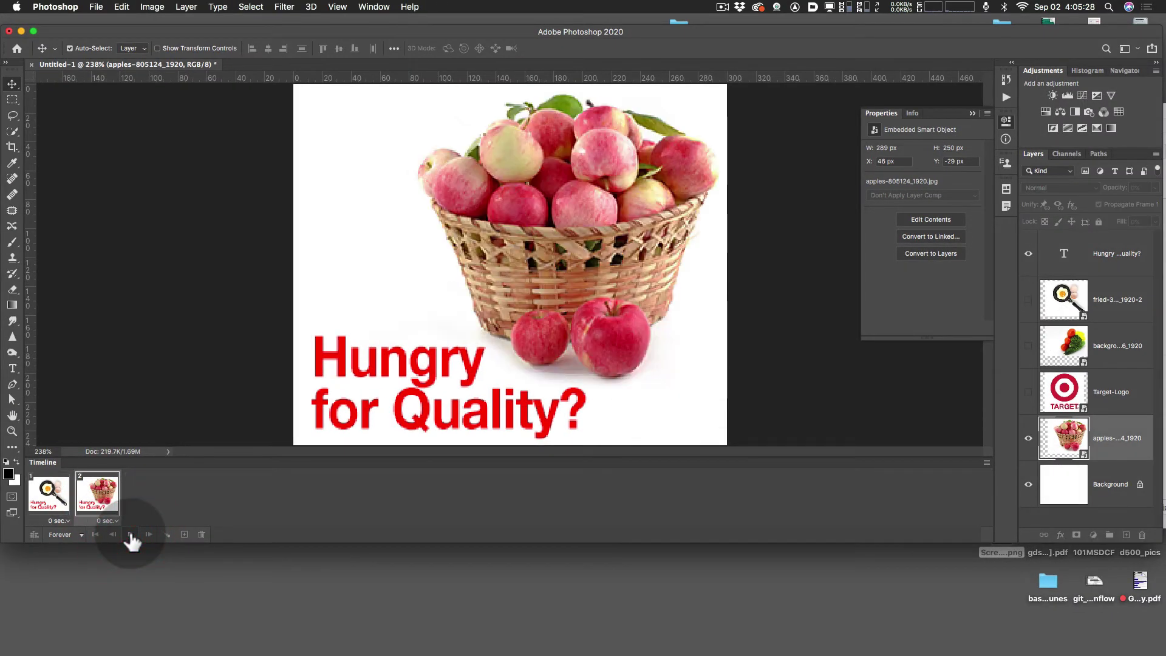
left_click(130, 534)
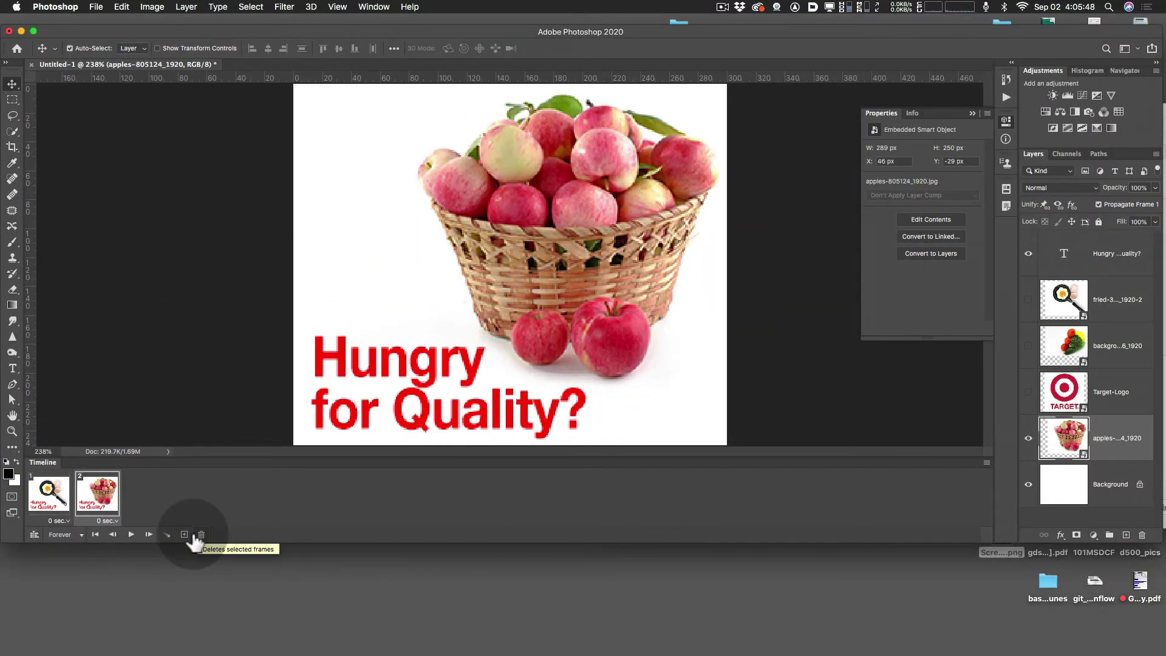
Duplicate the apples frame and make the third frame show the vegetables, hiding the apples
left_click(49, 493)
left_click(78, 501)
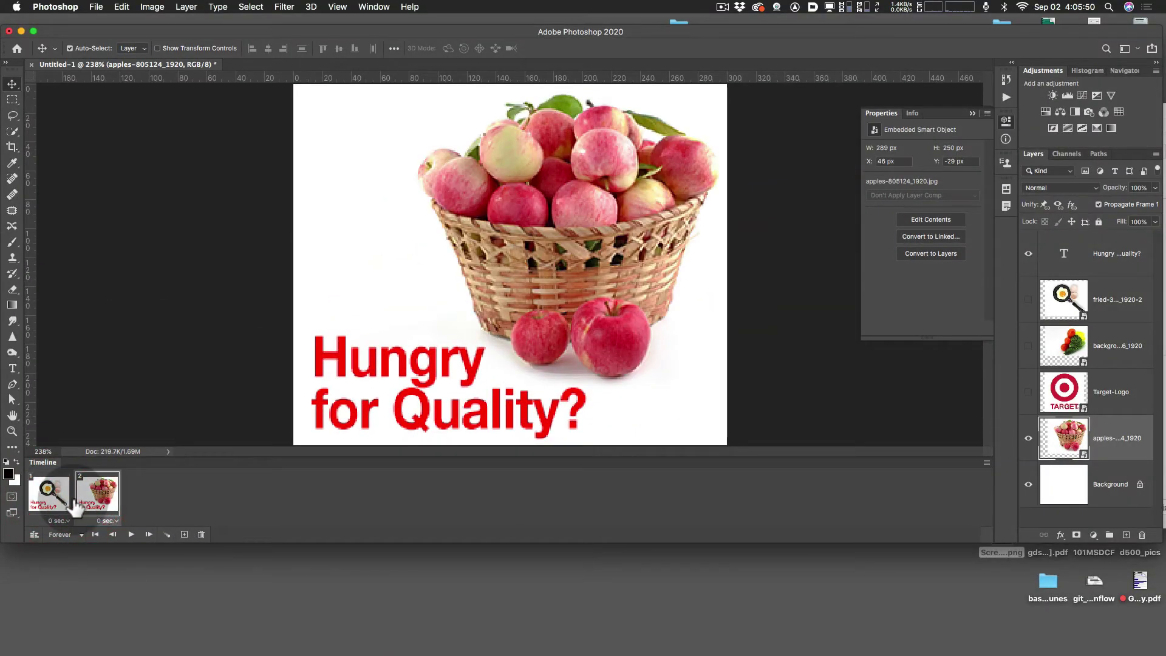
left_click(184, 535)
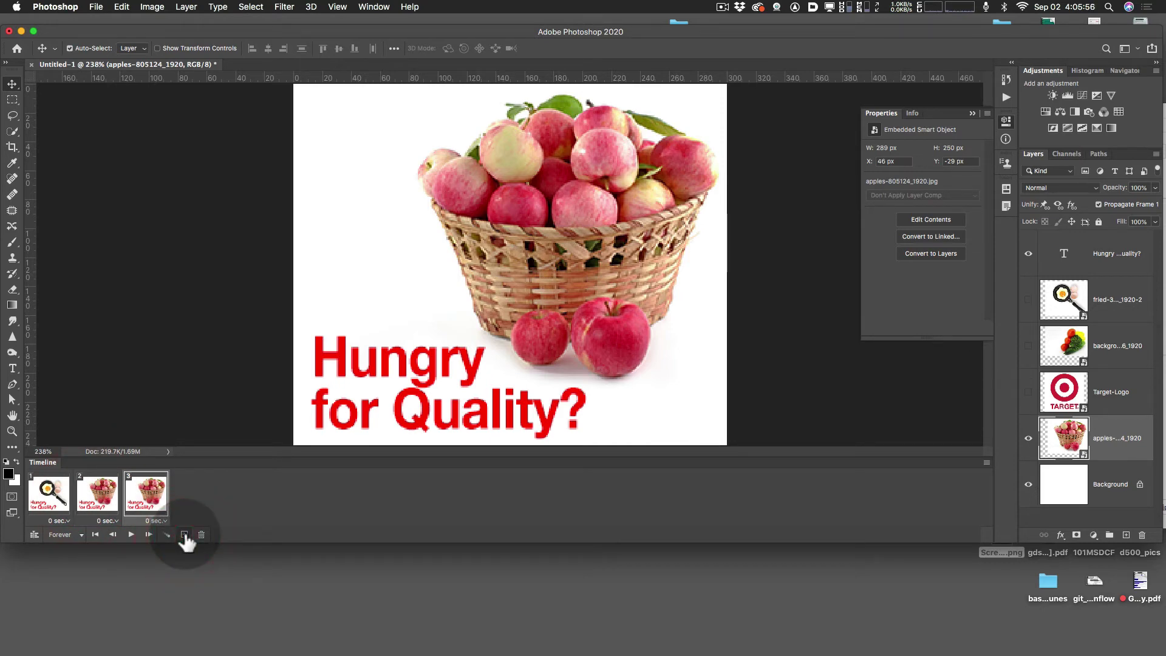
left_click(1028, 346)
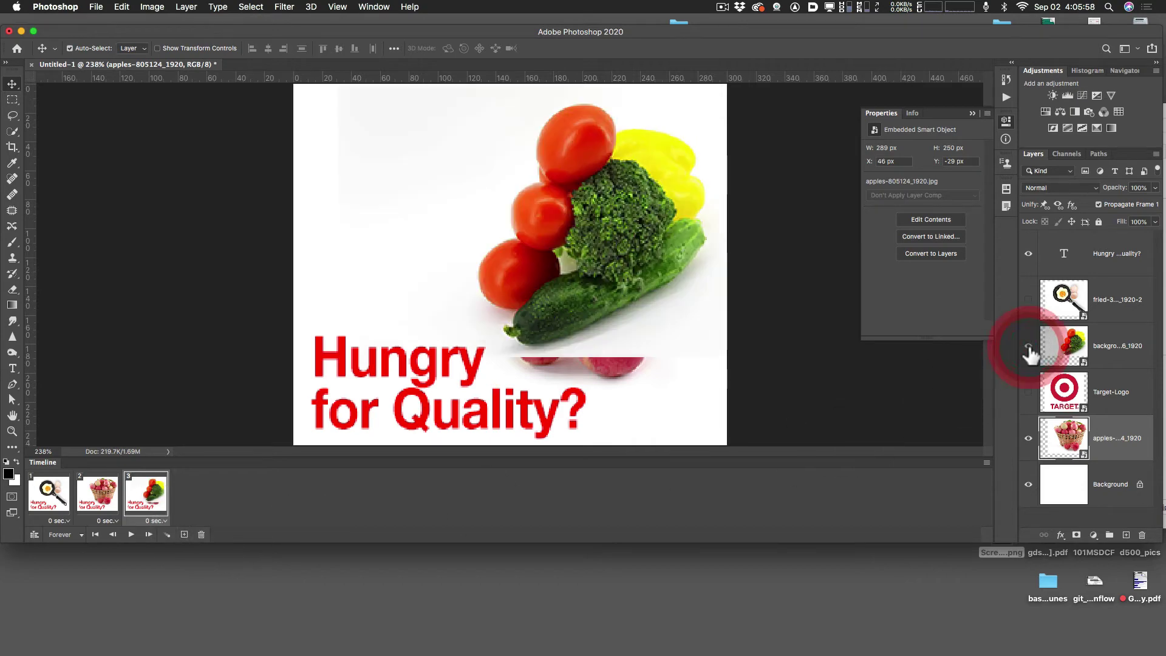
left_click(1028, 438)
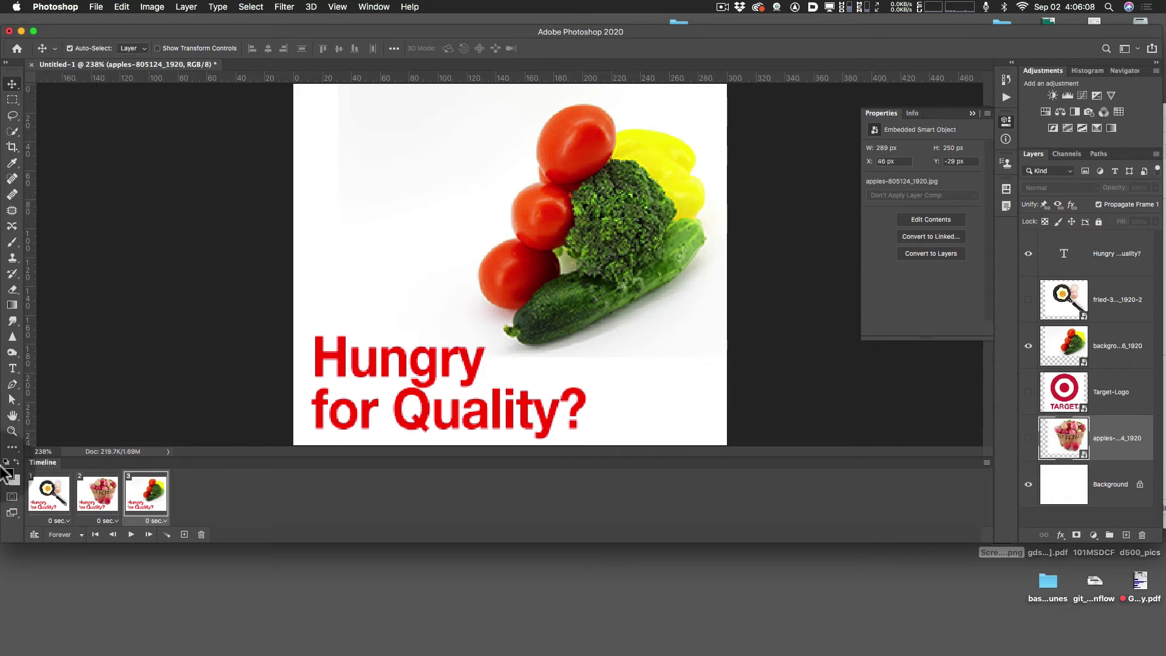
Review the existing frames and duplicate the third as a fourth showing the Target logo, with the vegetables and headline hidden
left_click(69, 497)
left_click(97, 496)
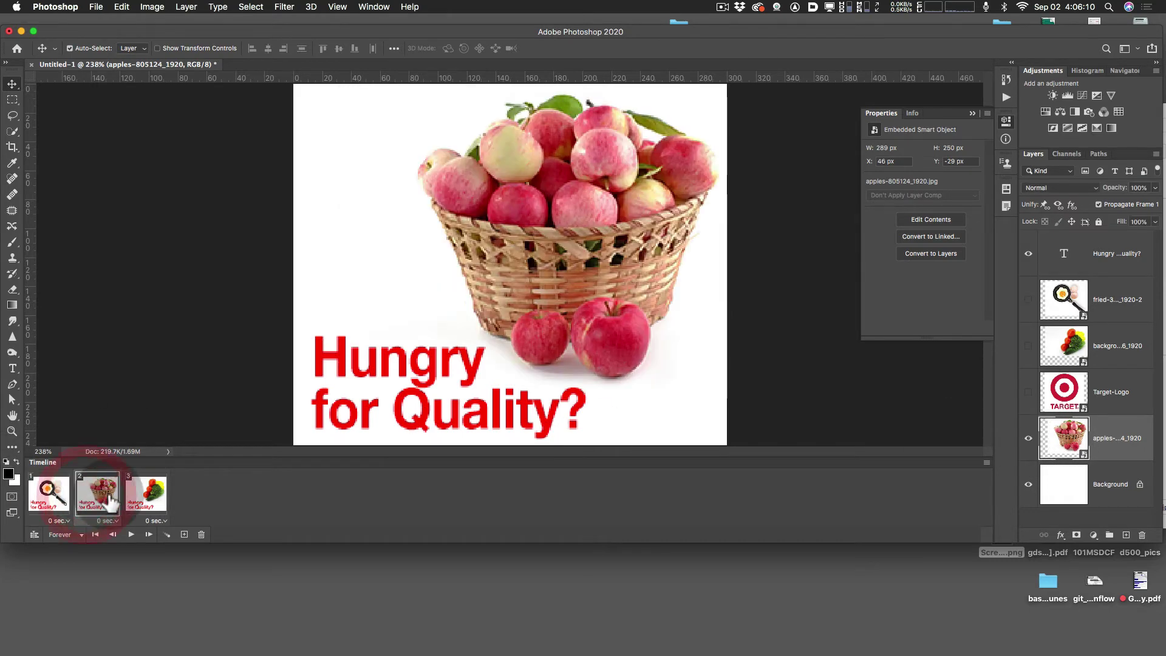
left_click(138, 503)
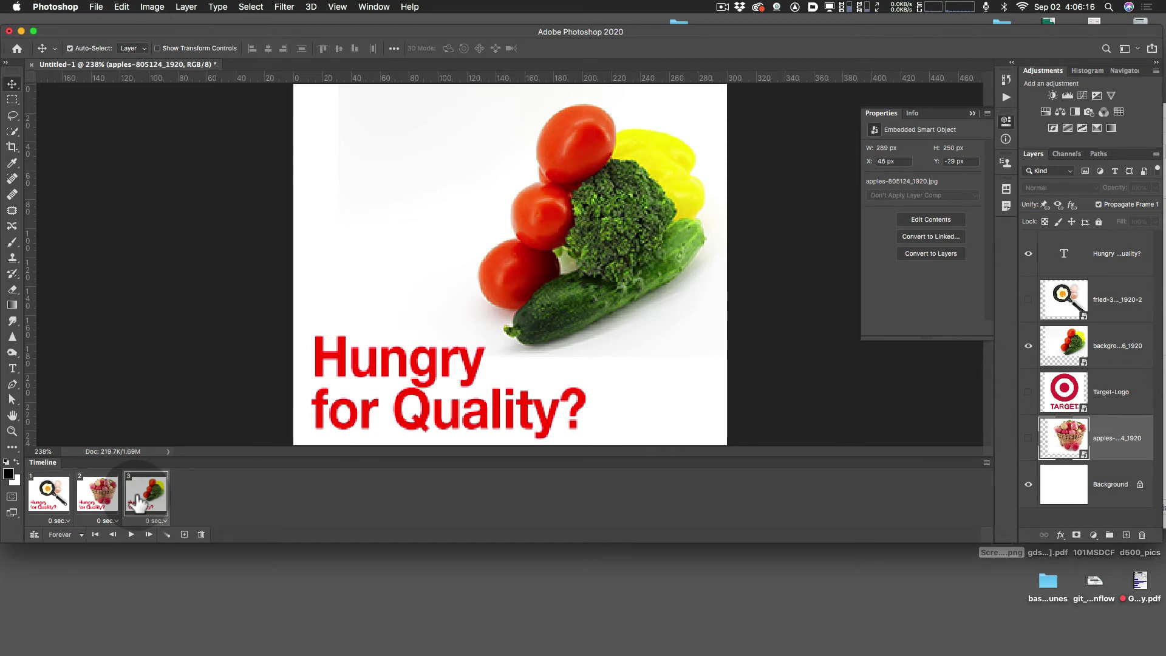
left_click(184, 534)
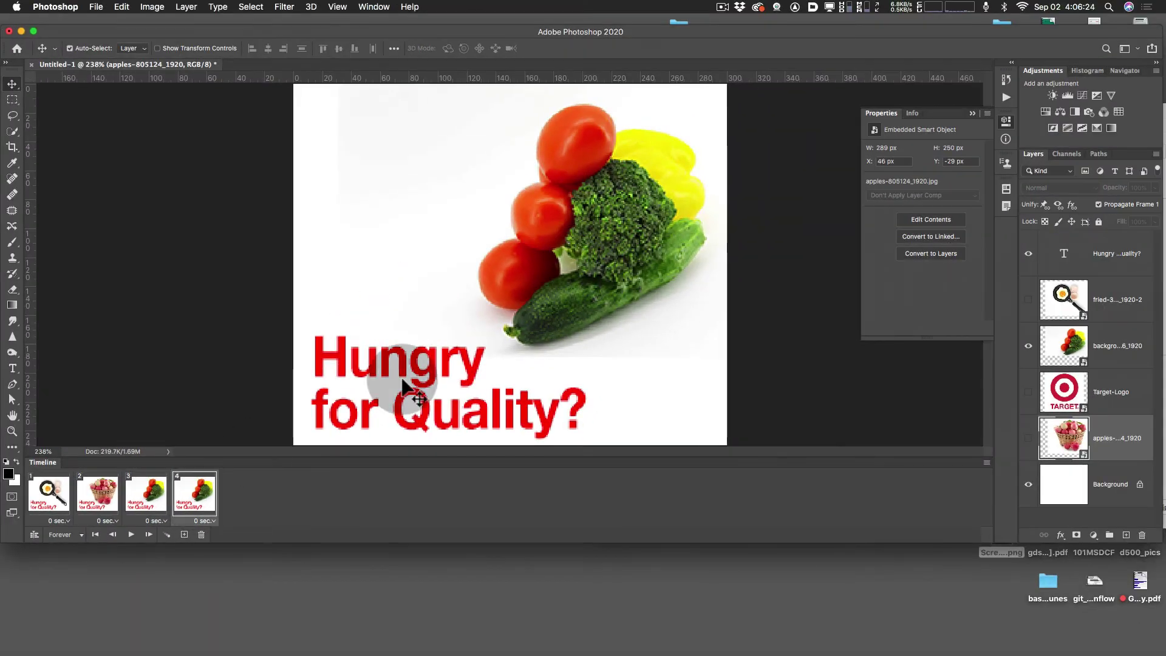
left_click(1028, 345)
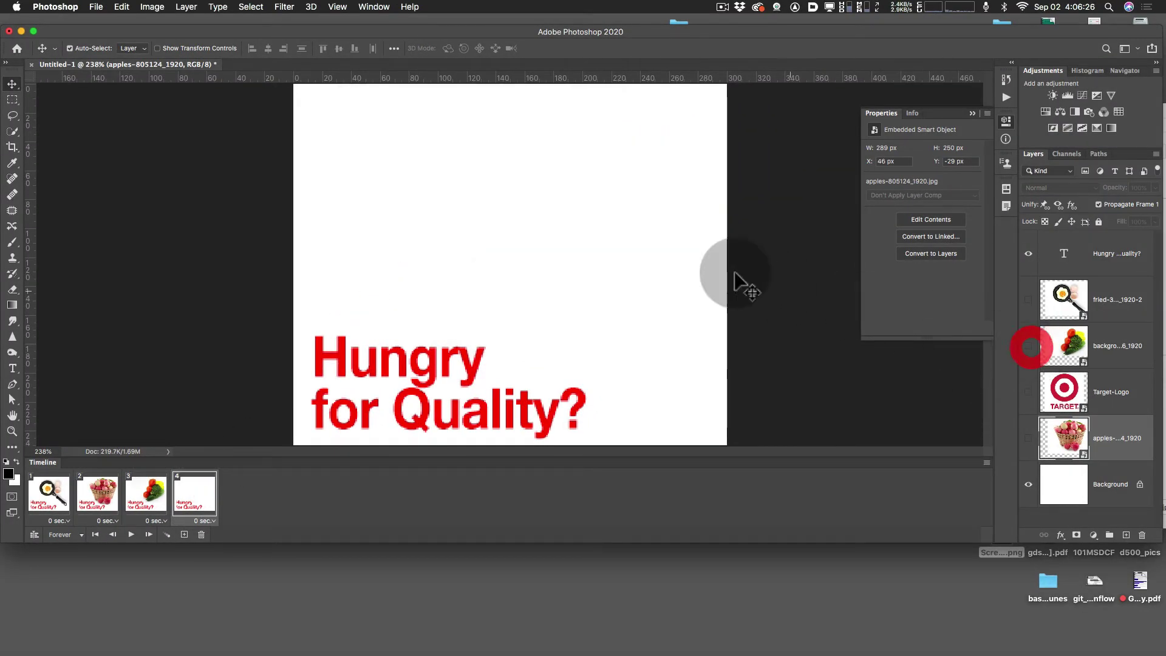
left_click(1028, 391)
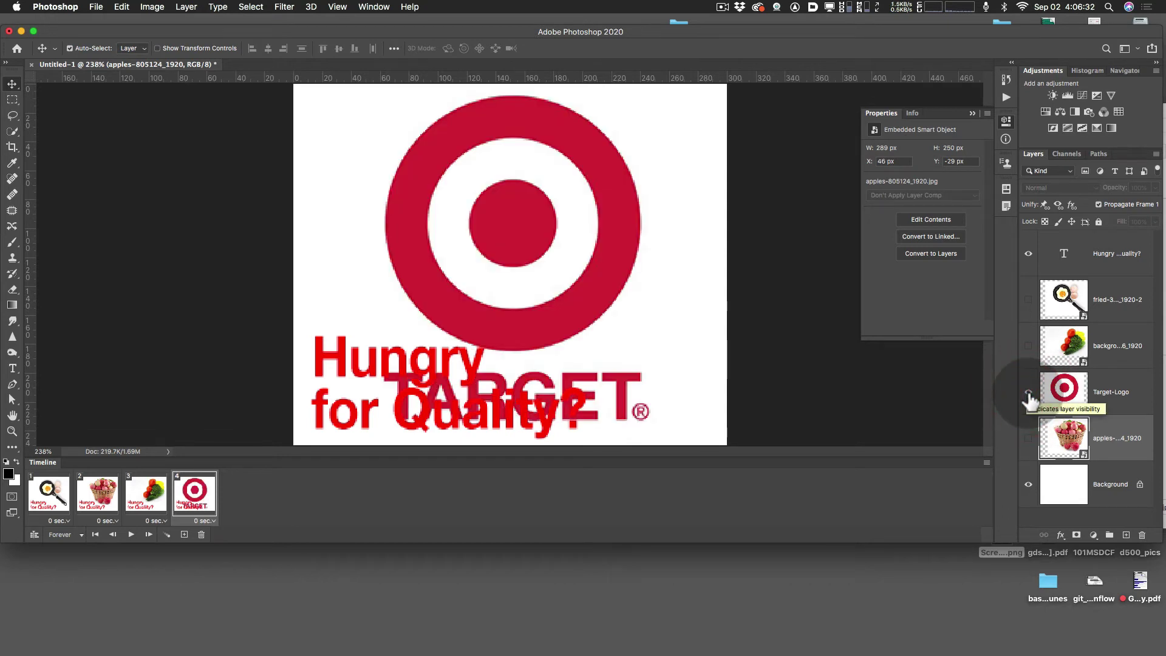
key("super")
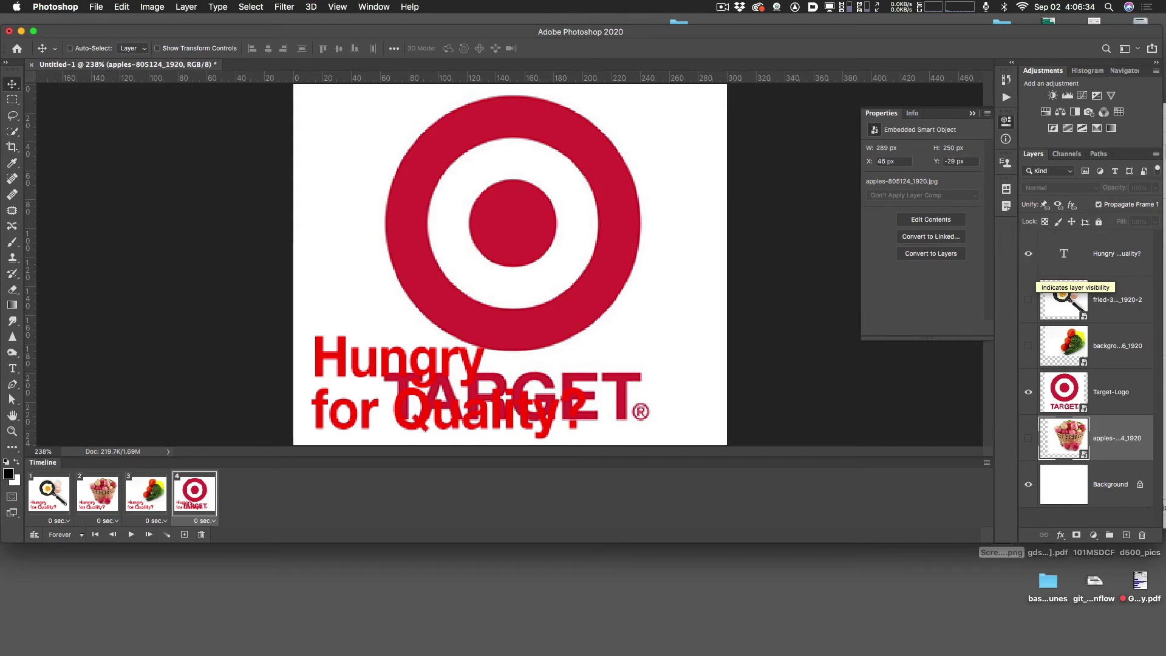
left_click(1033, 256)
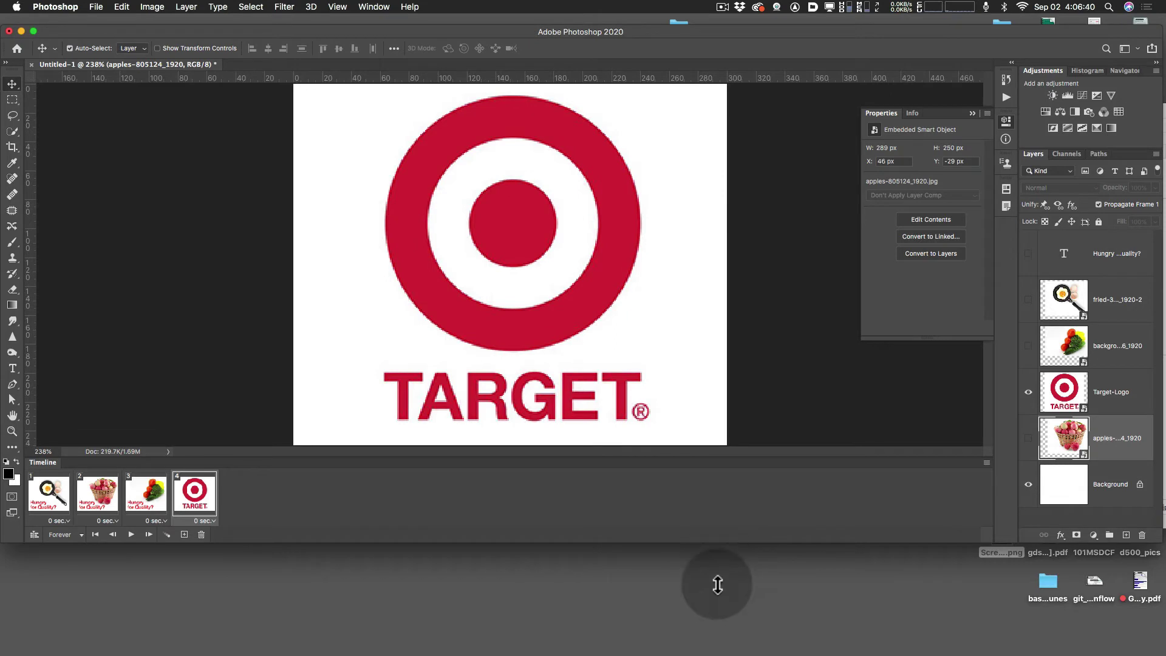
Extend the window downward, preview the four-frame animation, and return to the first frame
left_click_drag(718, 585, 725, 631)
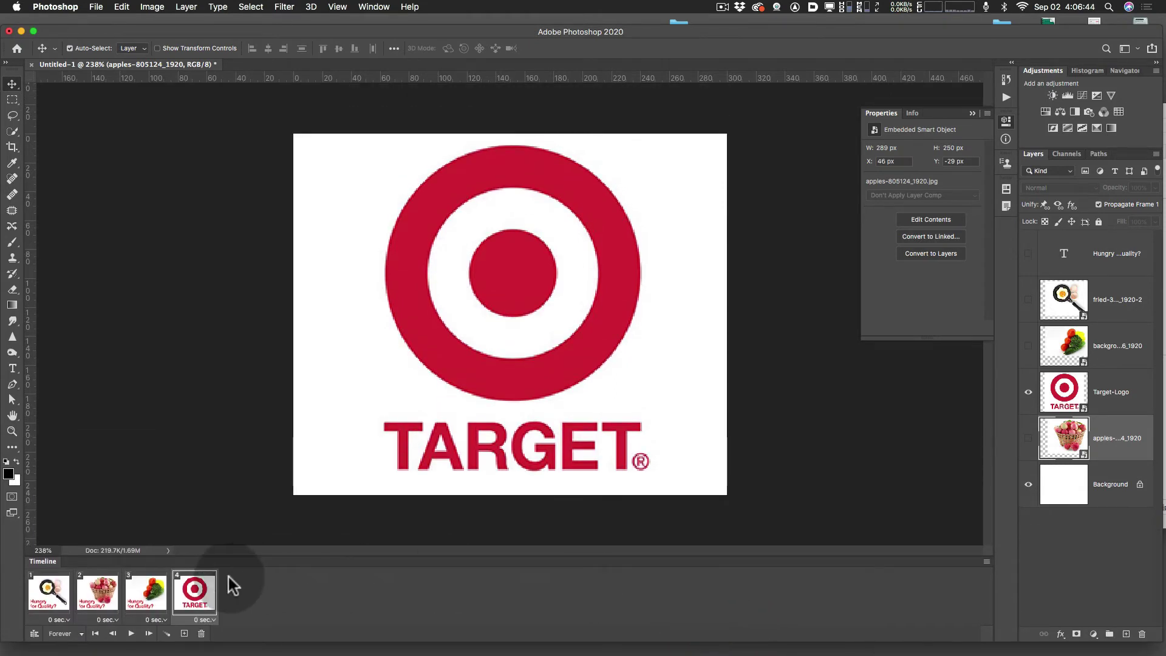
left_click(131, 633)
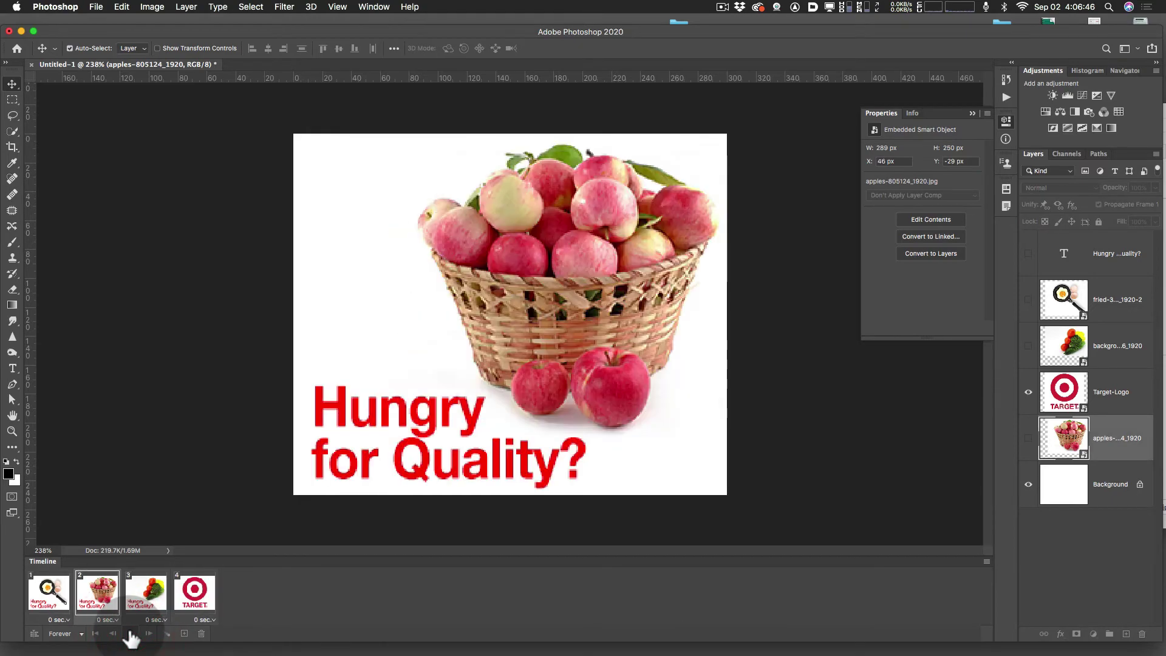
left_click(131, 633)
left_click(131, 633)
left_click(131, 633)
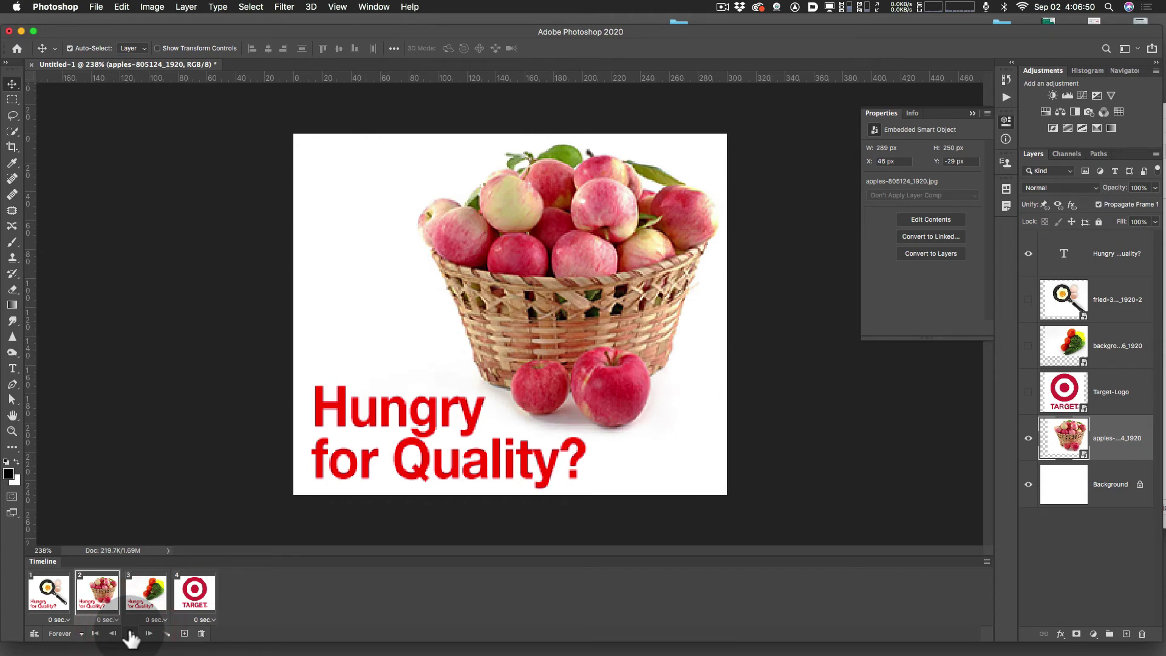
left_click(54, 602)
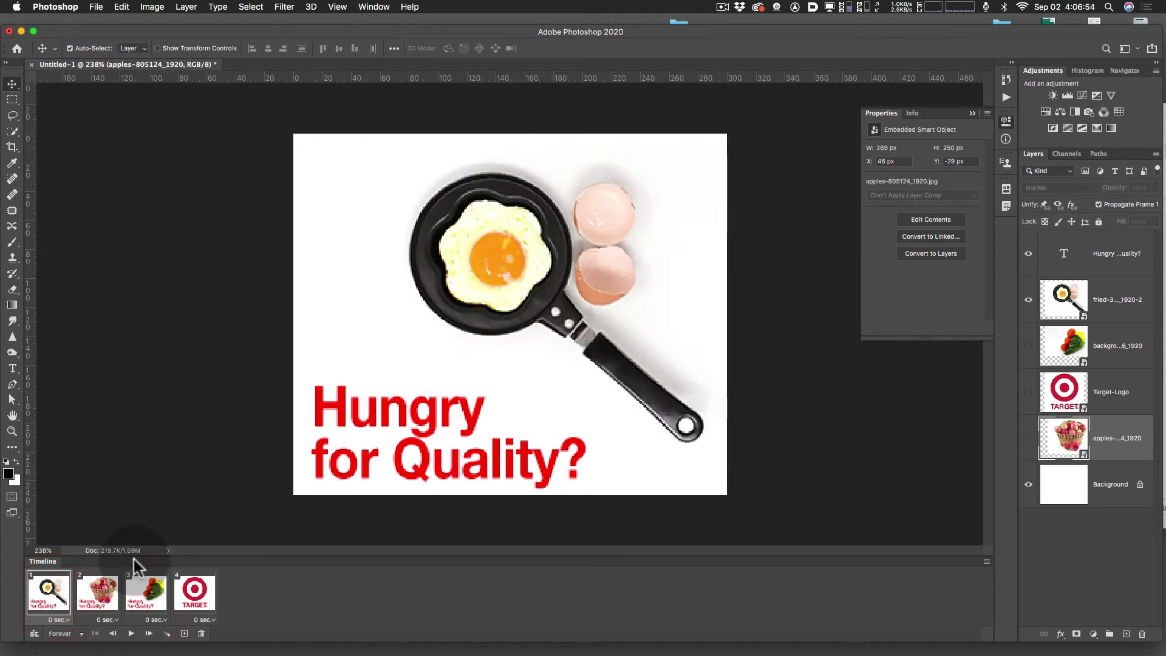
Set the frame delay to 2 seconds for each of the frying pan, apples and vegetables frames
left_click_drag(162, 643, 164, 586)
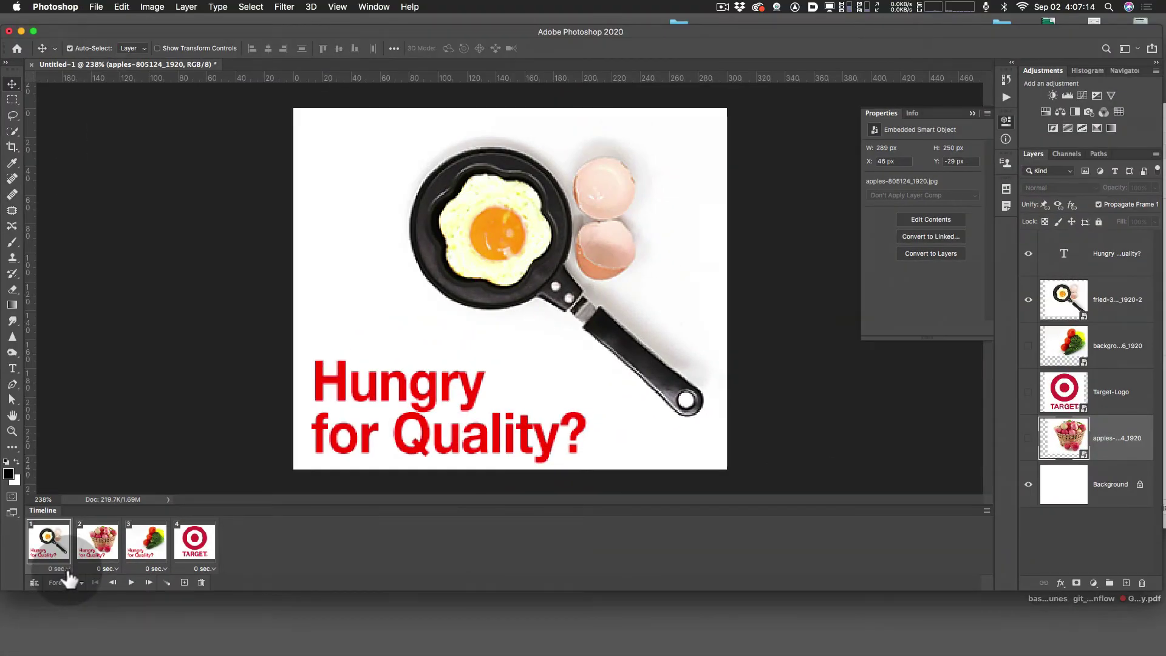
left_click(66, 570)
left_click(63, 516)
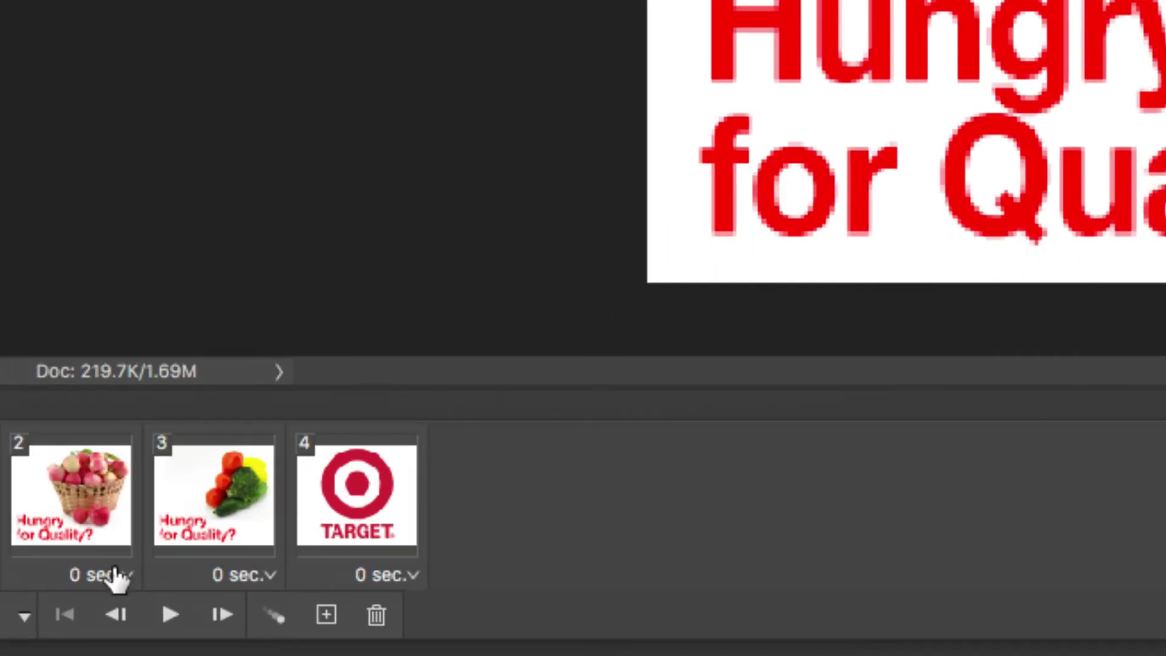
left_click(115, 577)
left_click(86, 422)
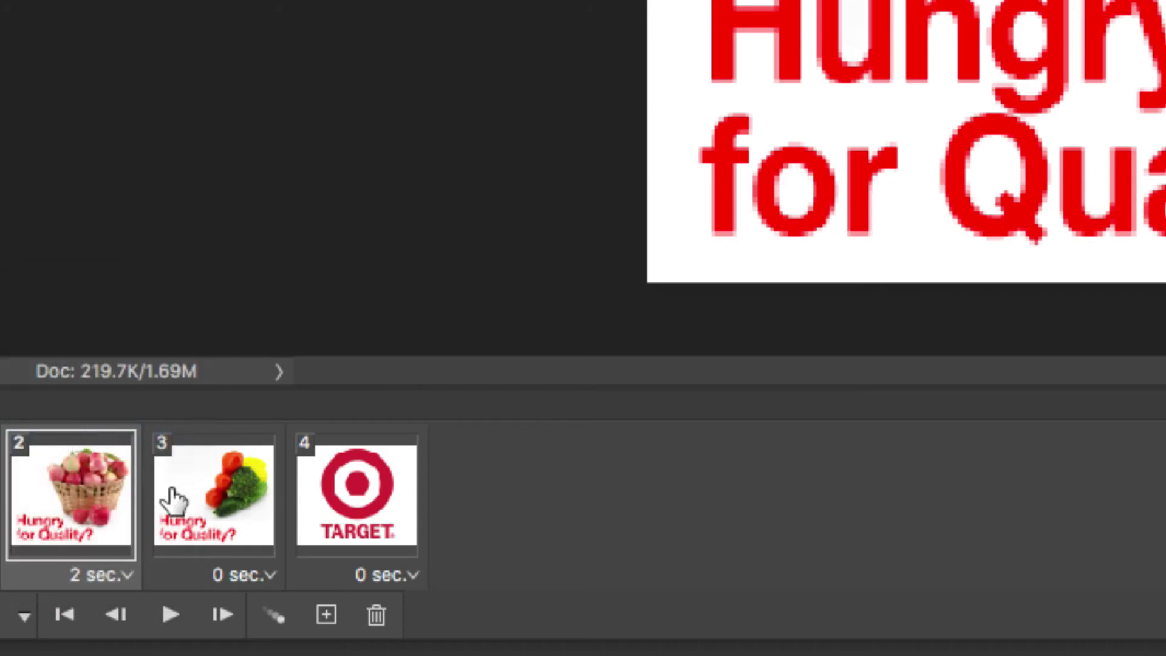
left_click(267, 575)
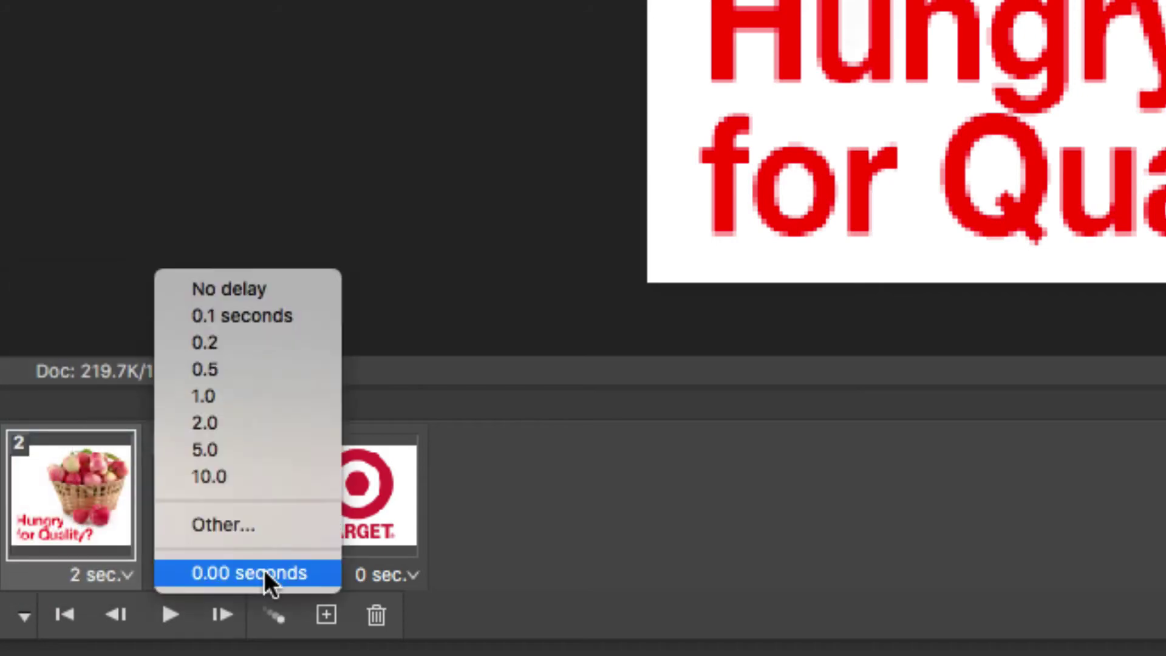
left_click(237, 432)
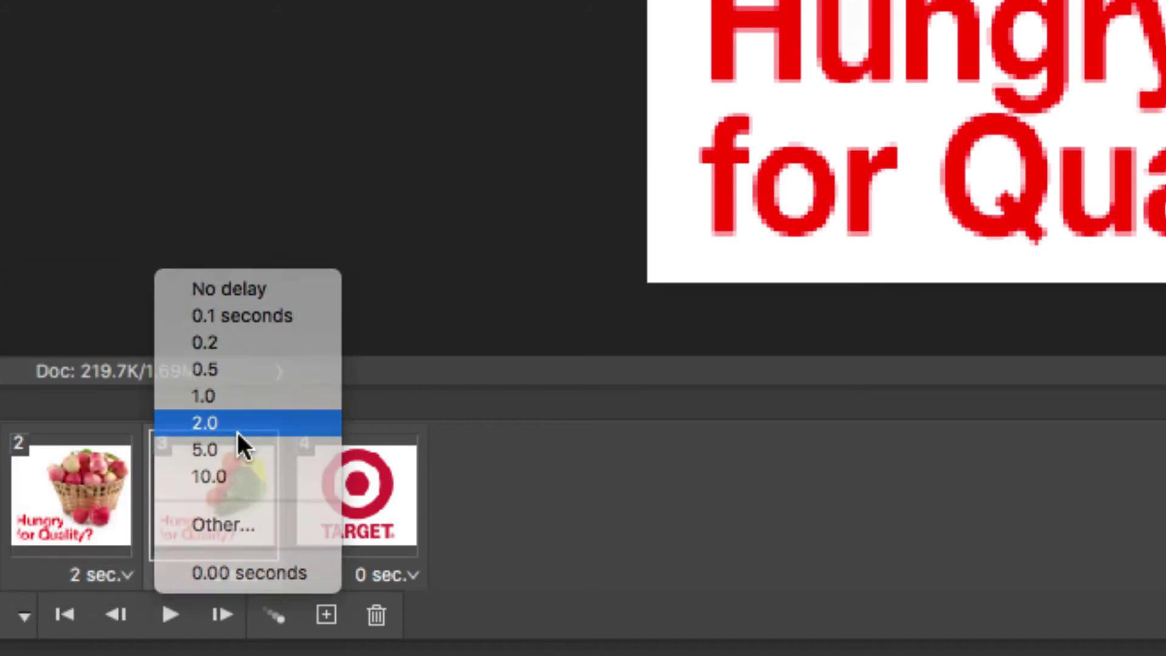
Set a custom frame delay of 3 seconds for the Target logo frame
left_click(323, 490)
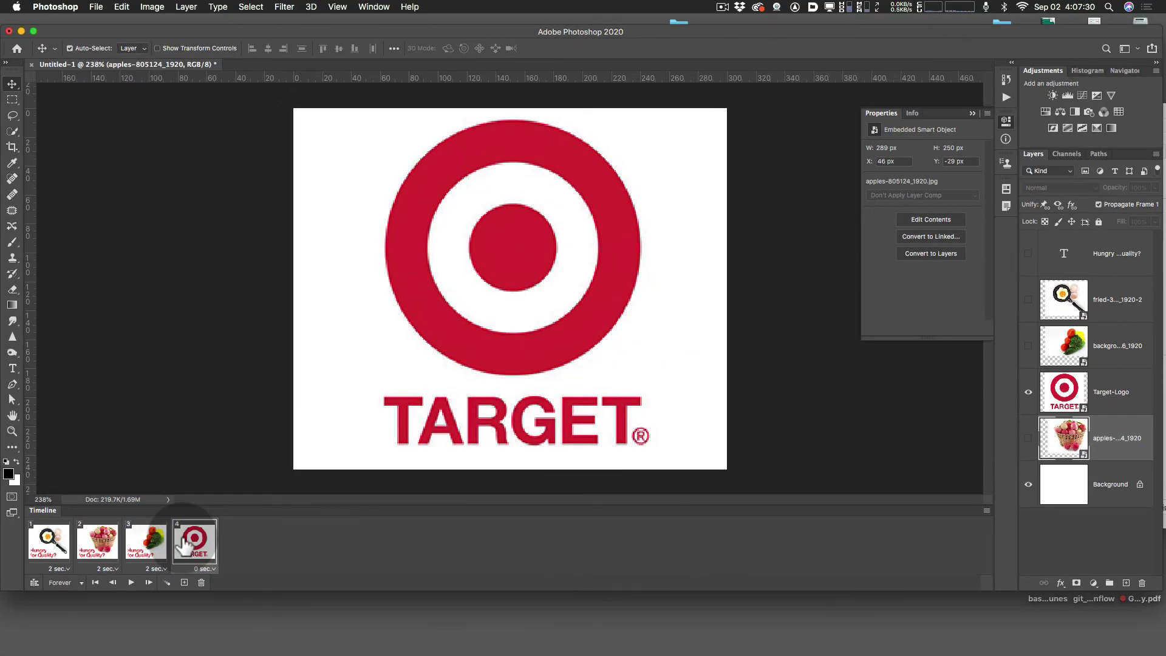
left_click(207, 568)
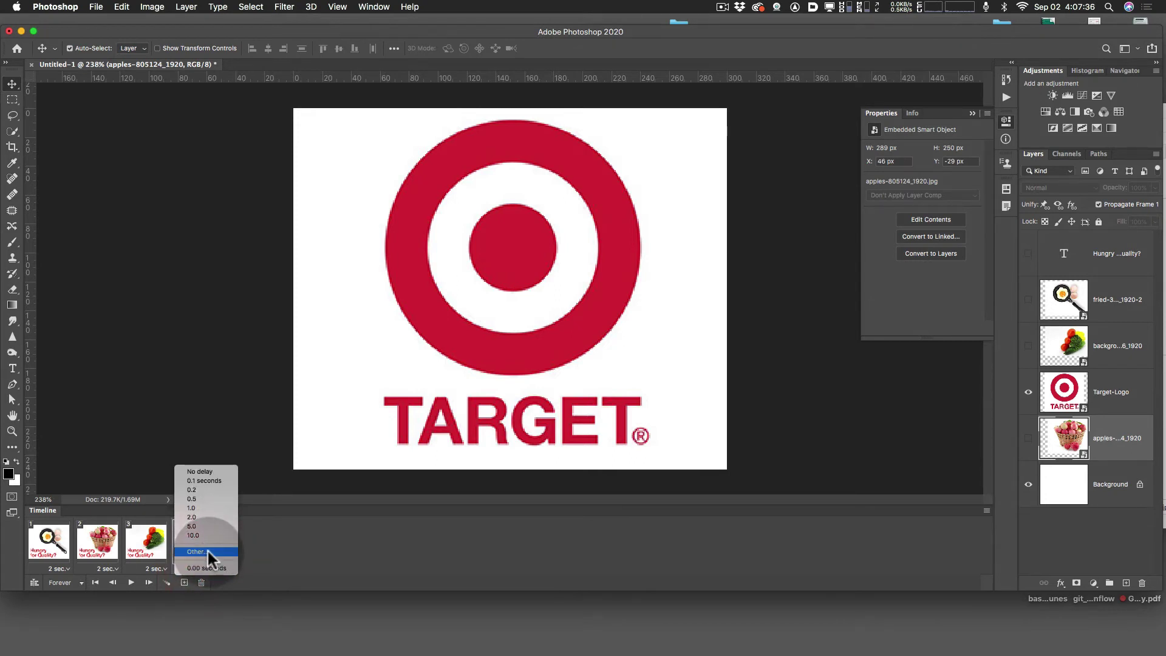
left_click(207, 552)
left_click_drag(299, 599, 395, 350)
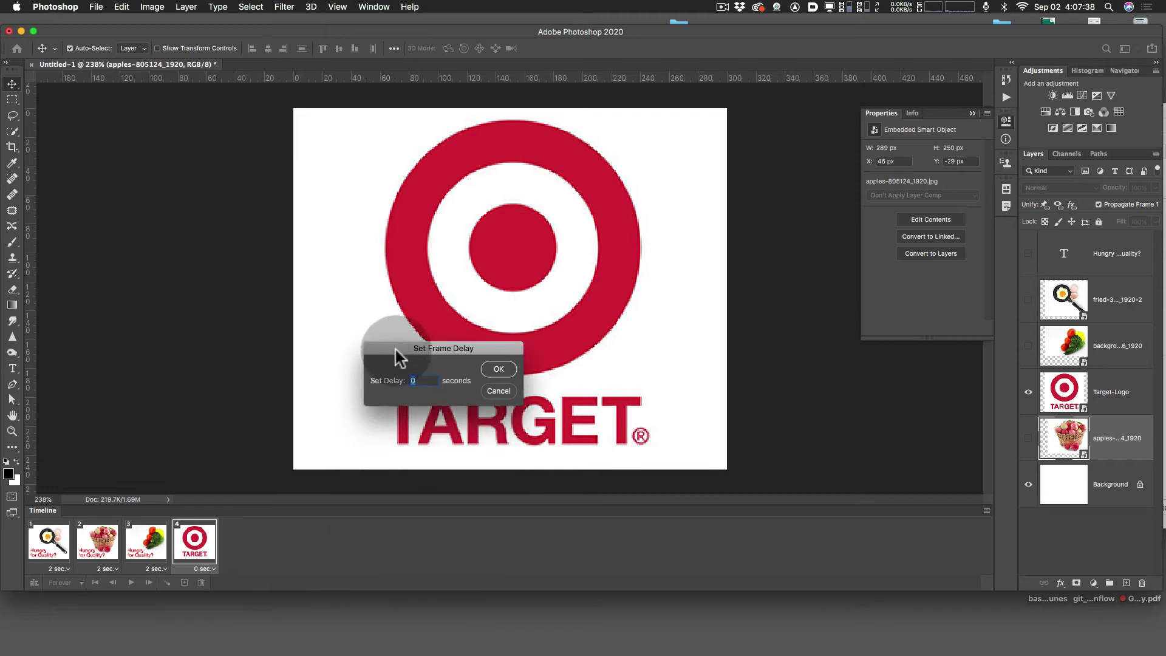
type("3")
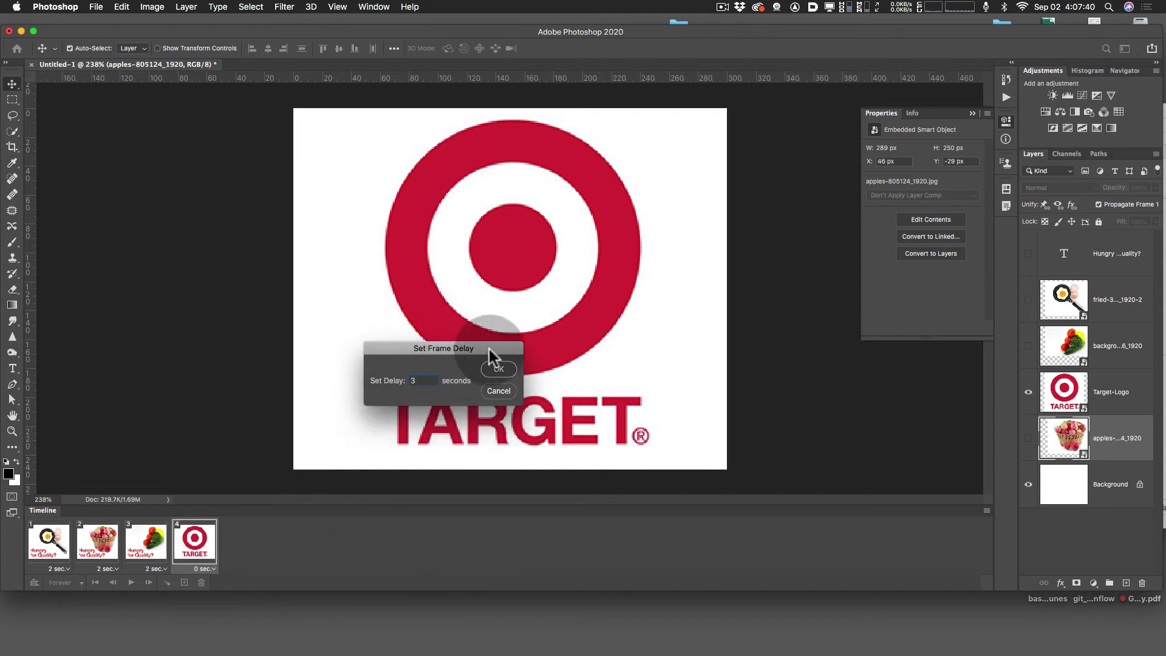
left_click(500, 369)
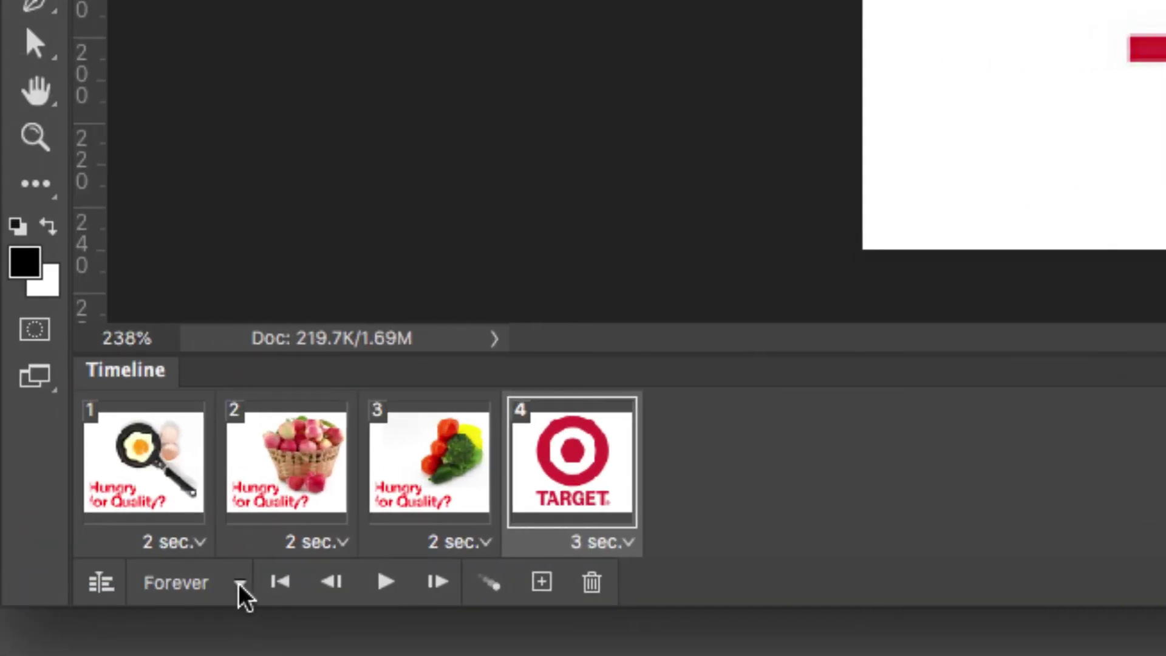
Set the animation's loop count to 4 times and preview its playback
left_click(241, 584)
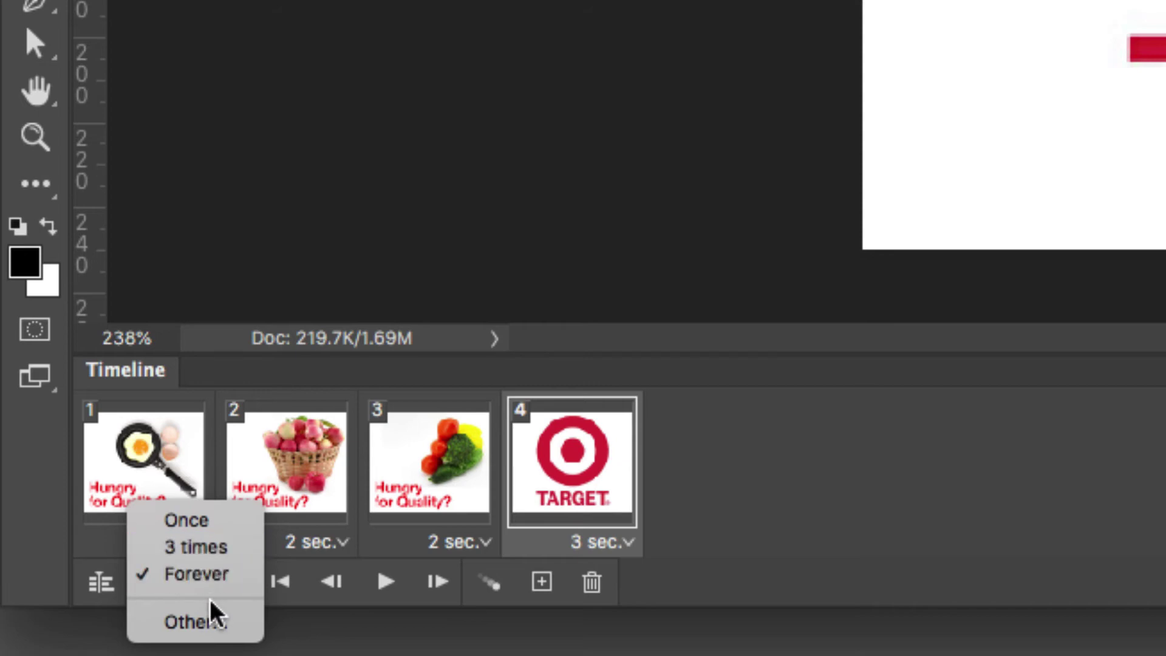
left_click(212, 621)
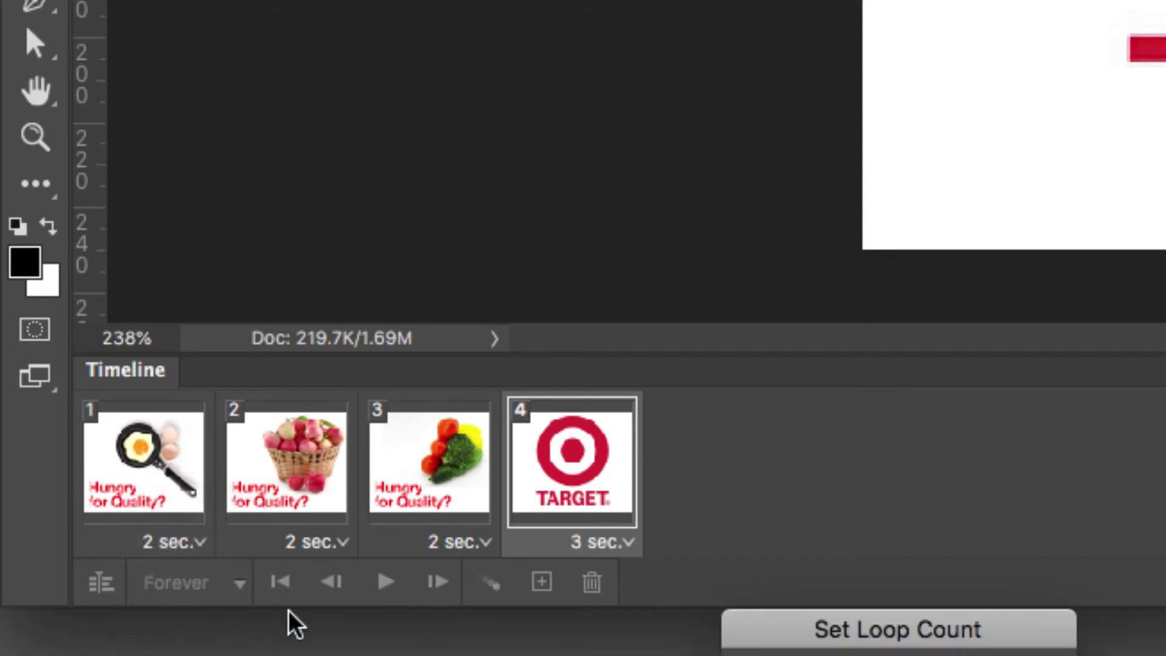
left_click_drag(812, 627, 614, 281)
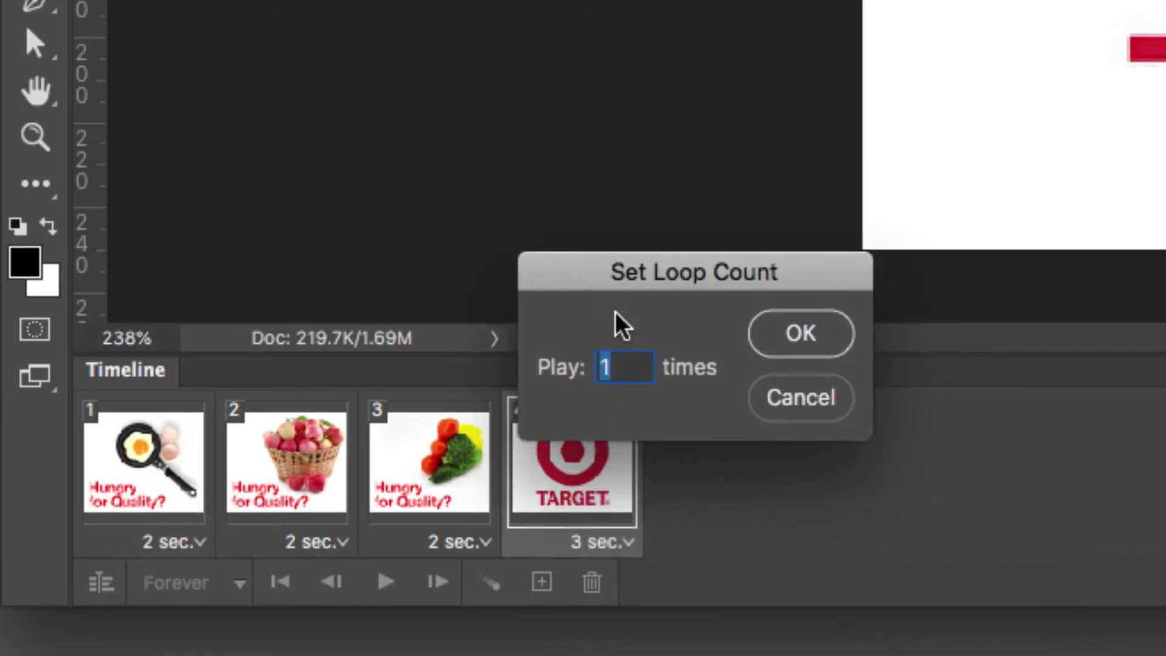
type("4")
left_click(828, 334)
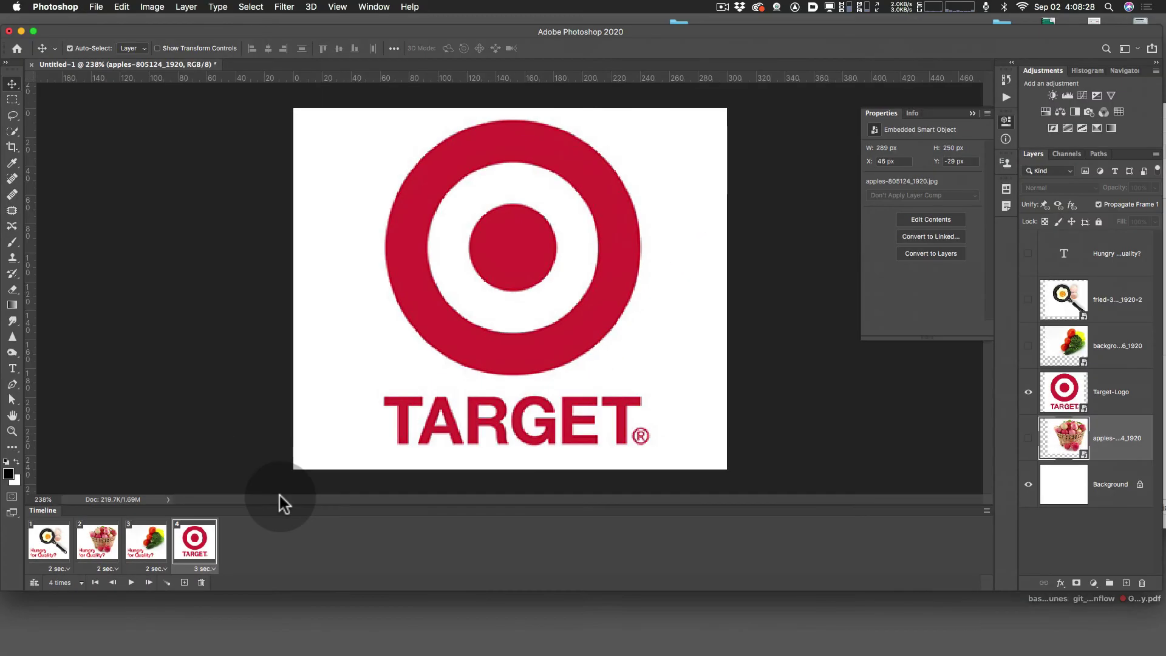
left_click(130, 582)
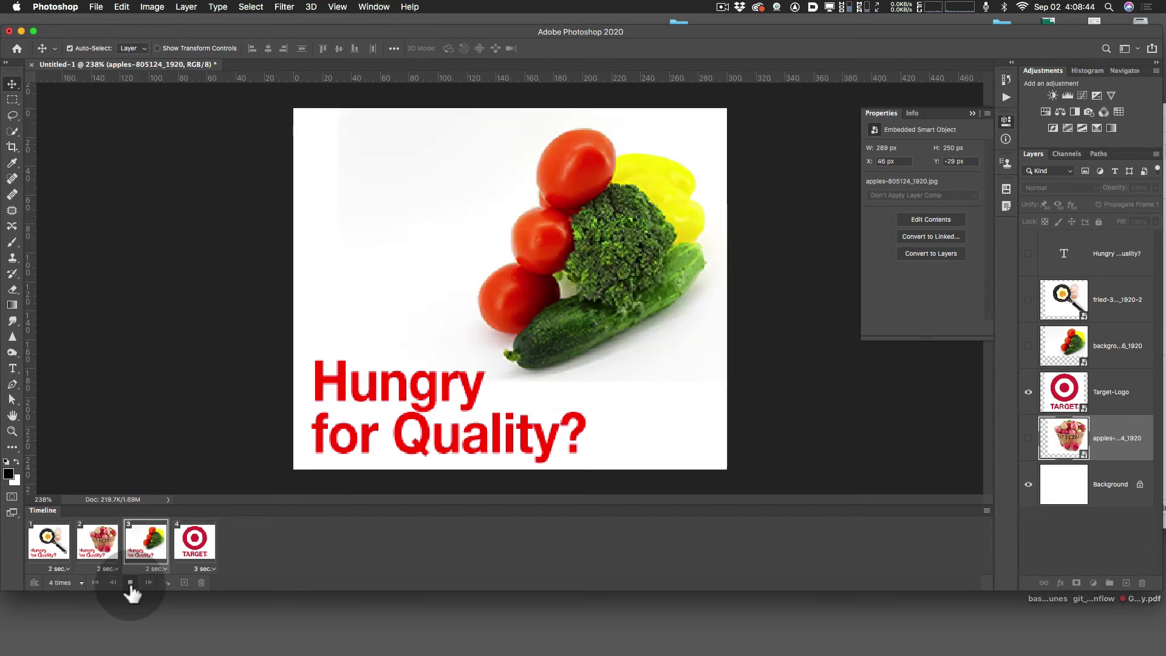
left_click(130, 583)
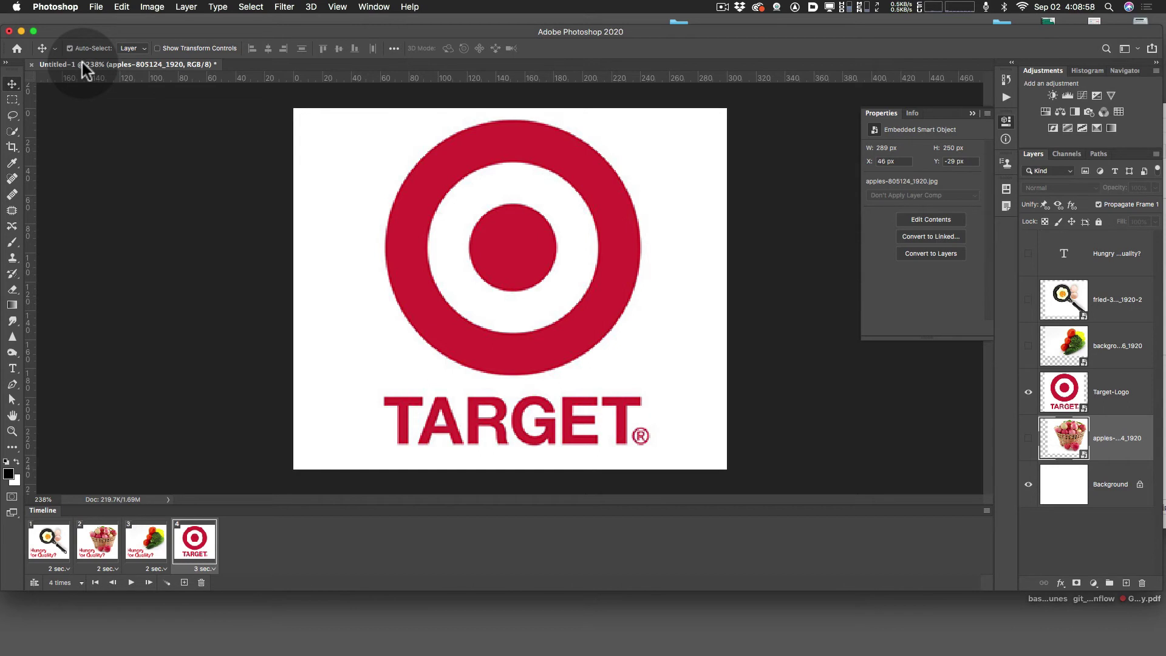
Save the document in Photoshop format as target_animation.psd in the demo_target_animation_video_start folder
left_click(96, 9)
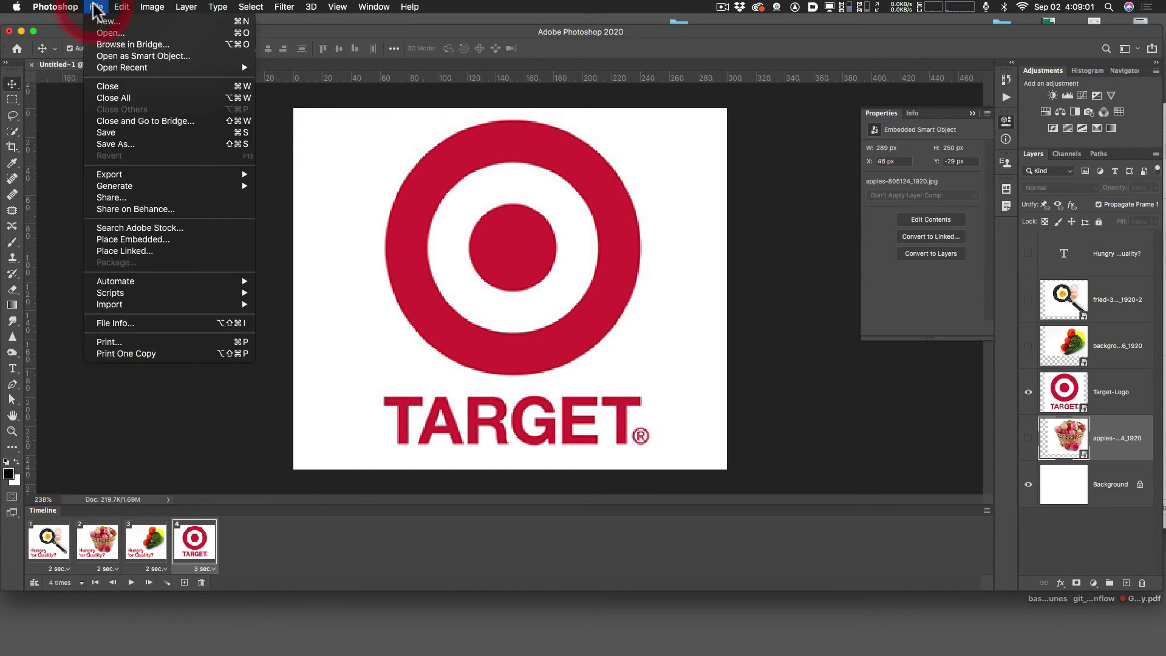
left_click(145, 134)
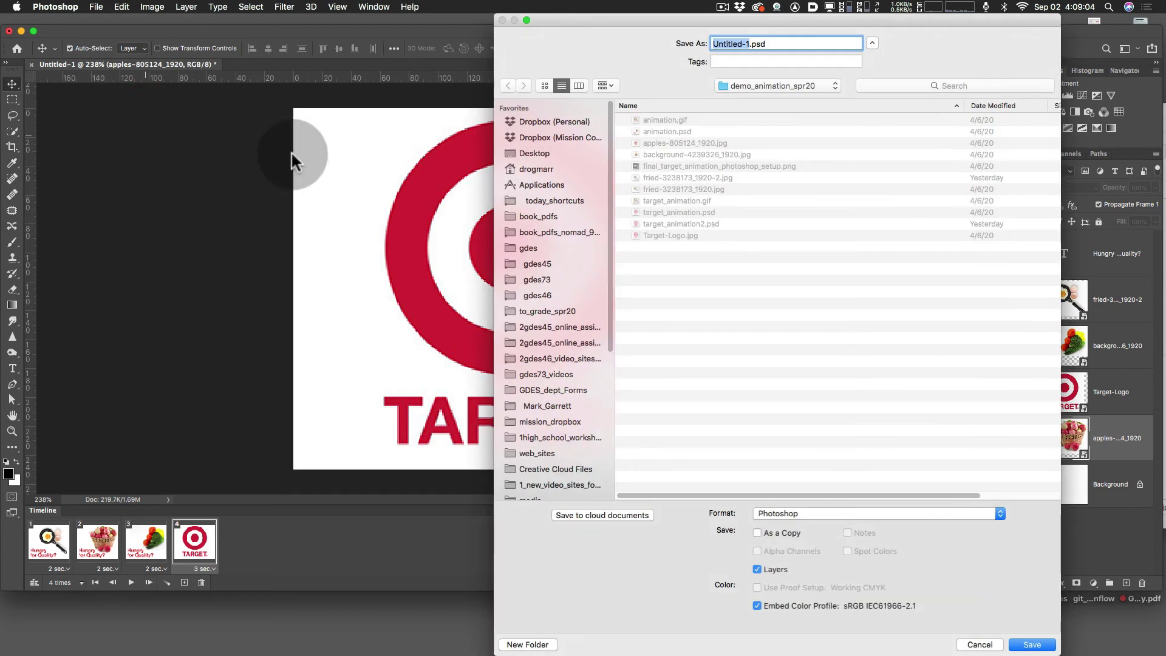
left_click(780, 86)
mouse_move(789, 99)
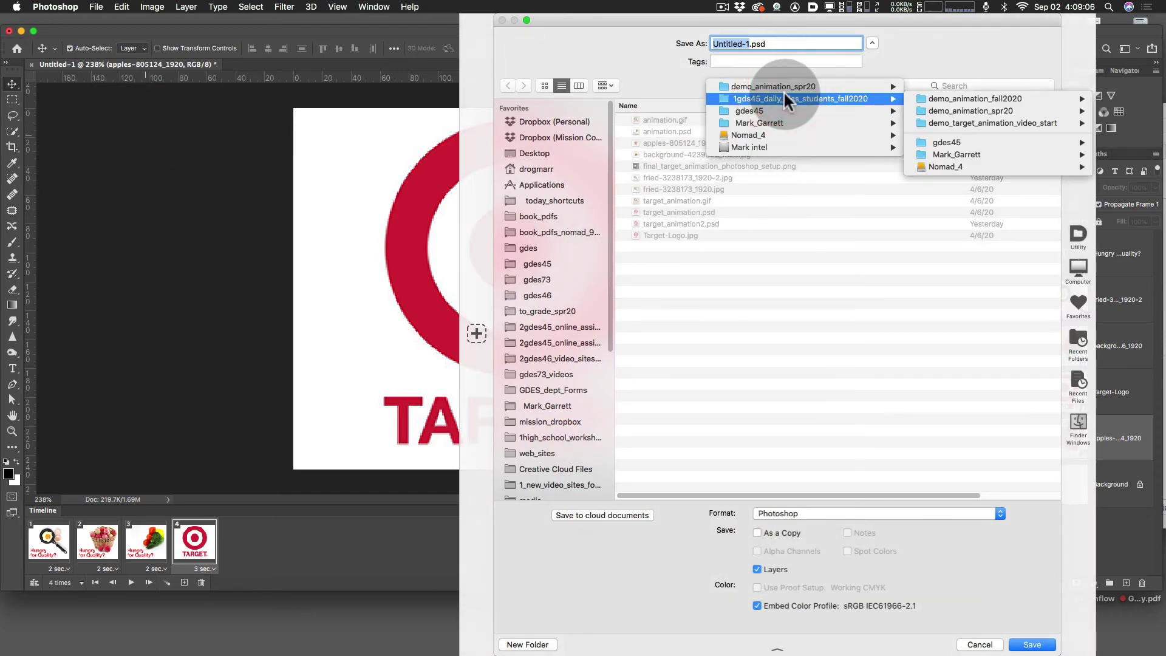
left_click(969, 112)
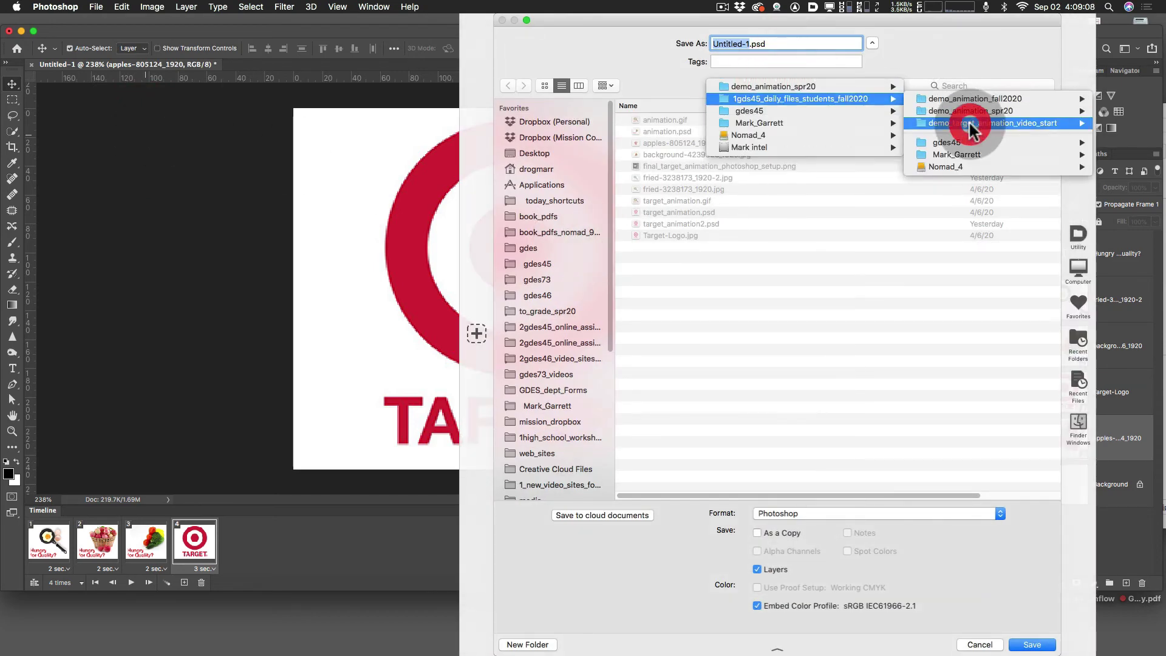
type("t")
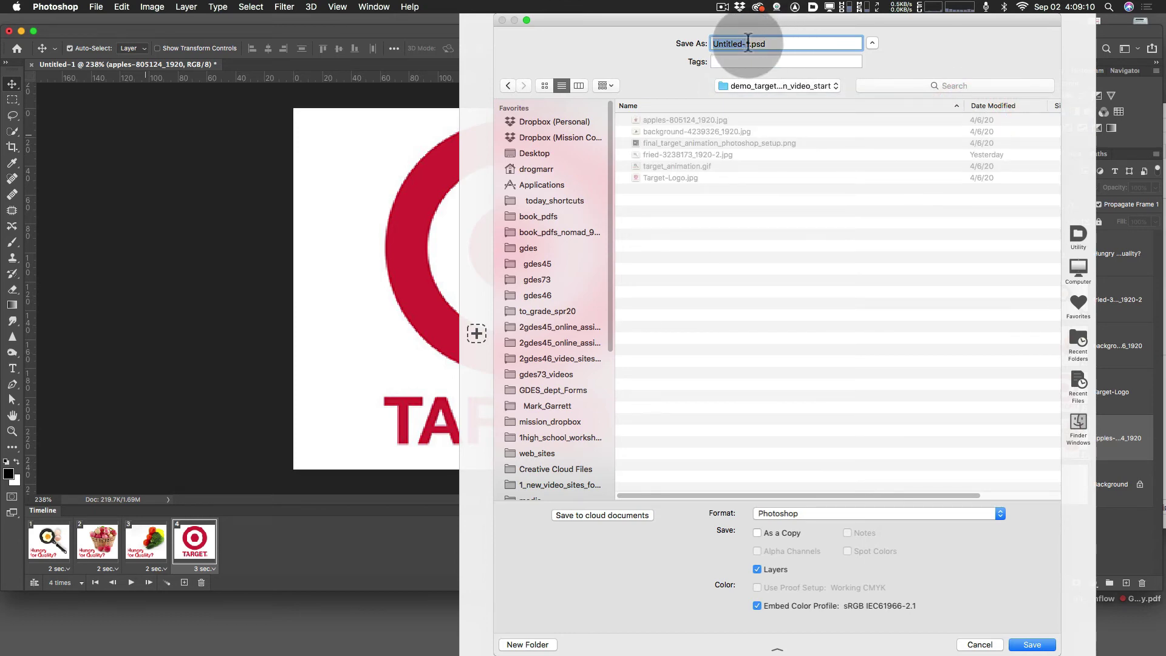
type("arget_")
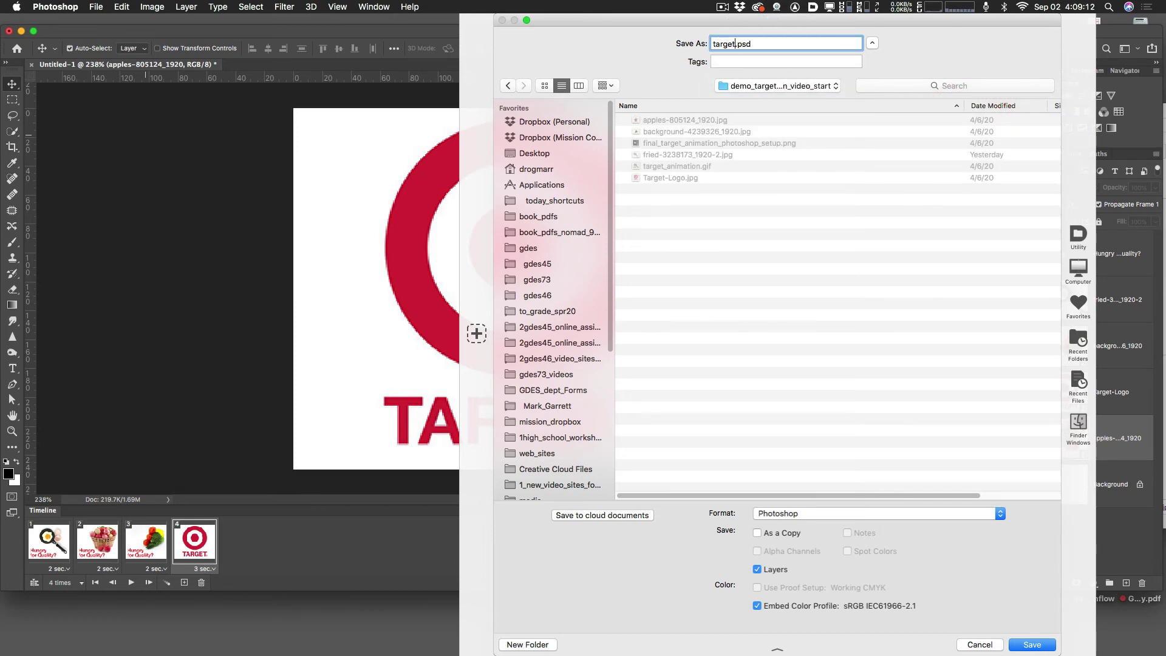
type("animation")
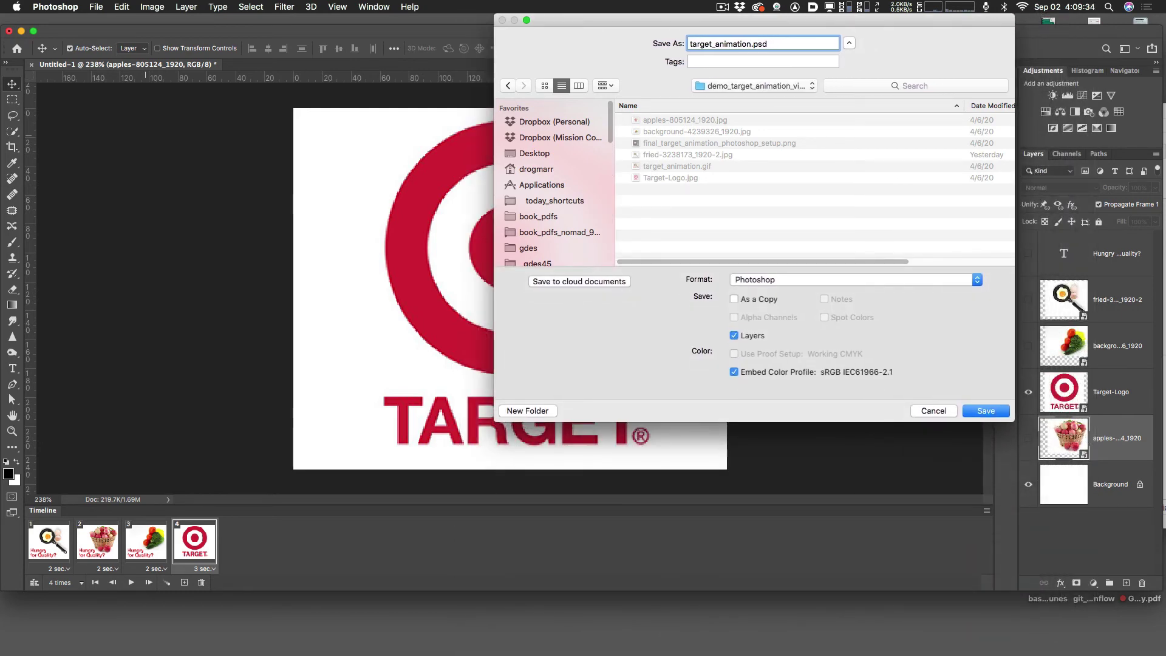
key("Return")
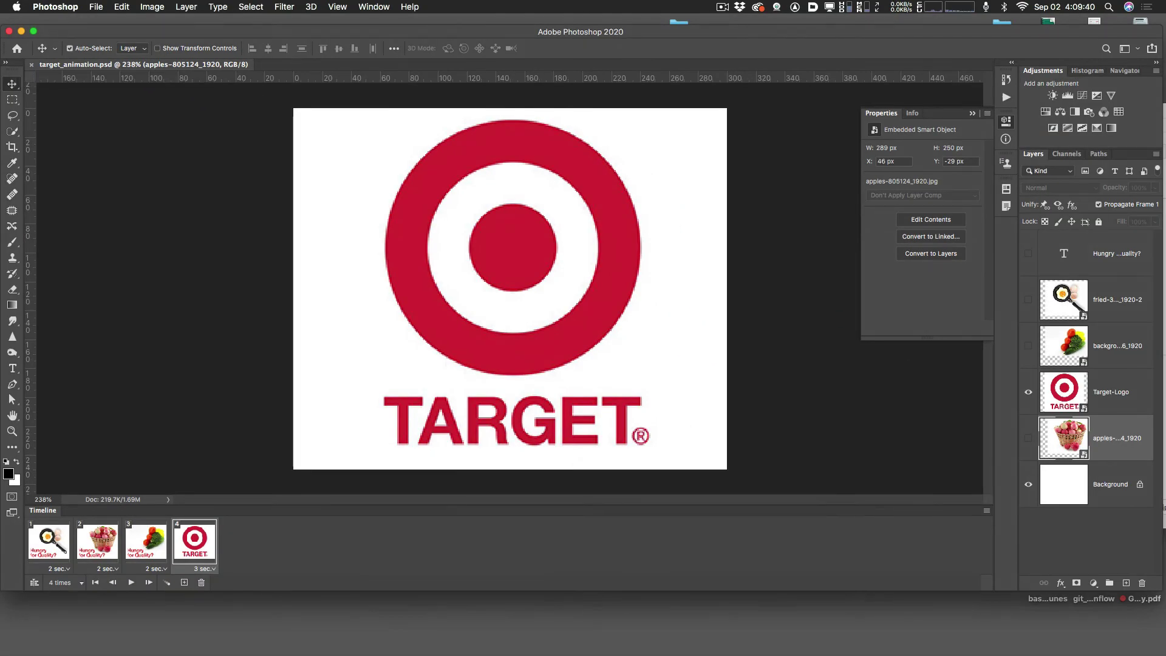
Open the Save for Web (Legacy) export and play the animation preview, stopping it on the logo frame
left_click(96, 7)
mouse_move(132, 176)
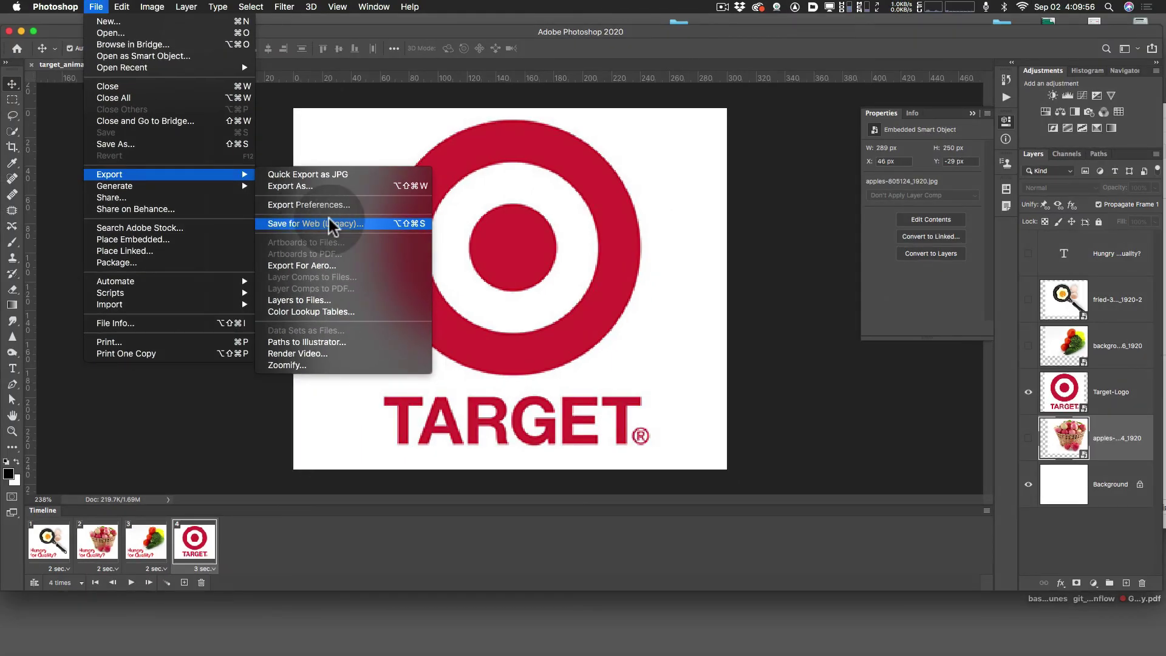
left_click(316, 224)
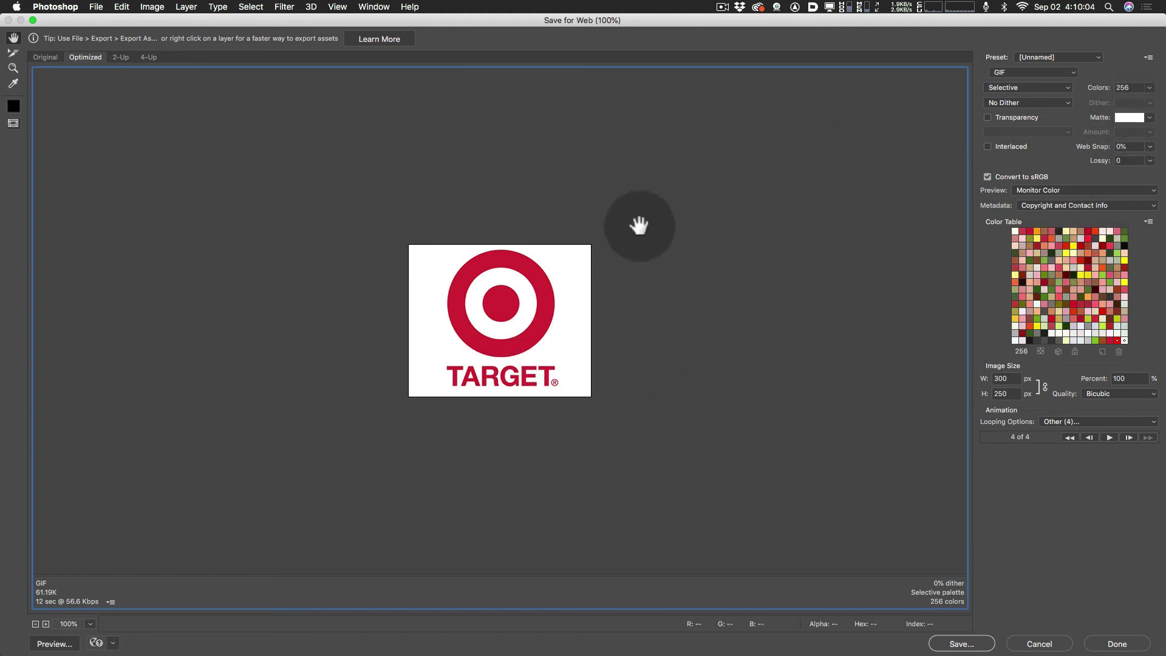
left_click(1107, 434)
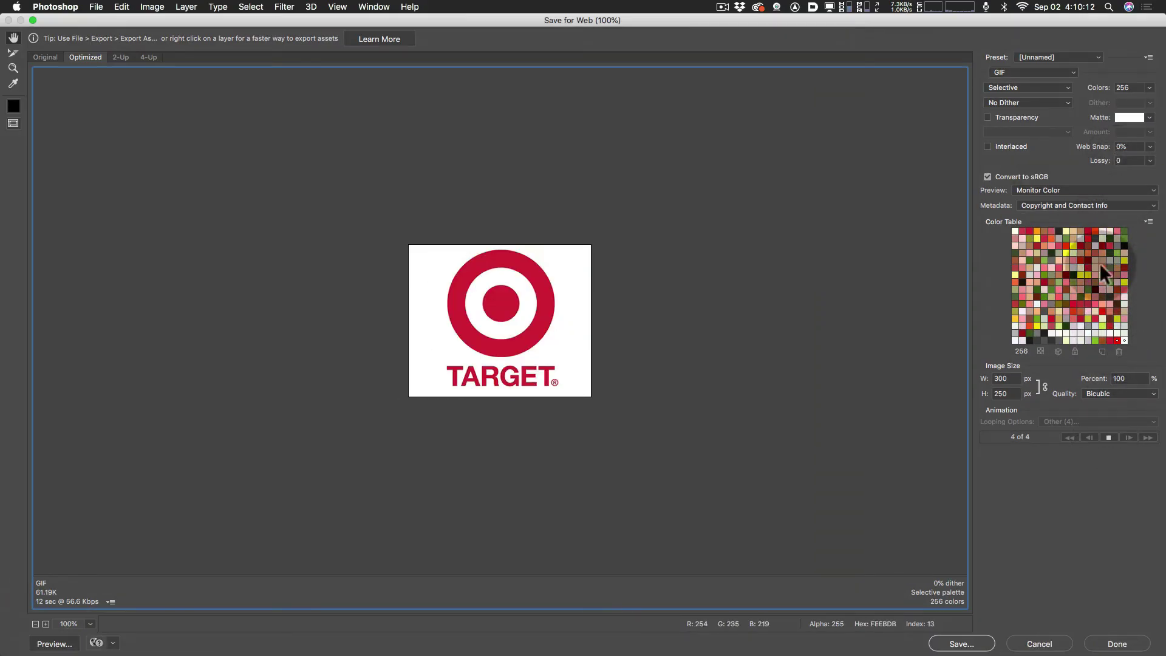
left_click(1109, 436)
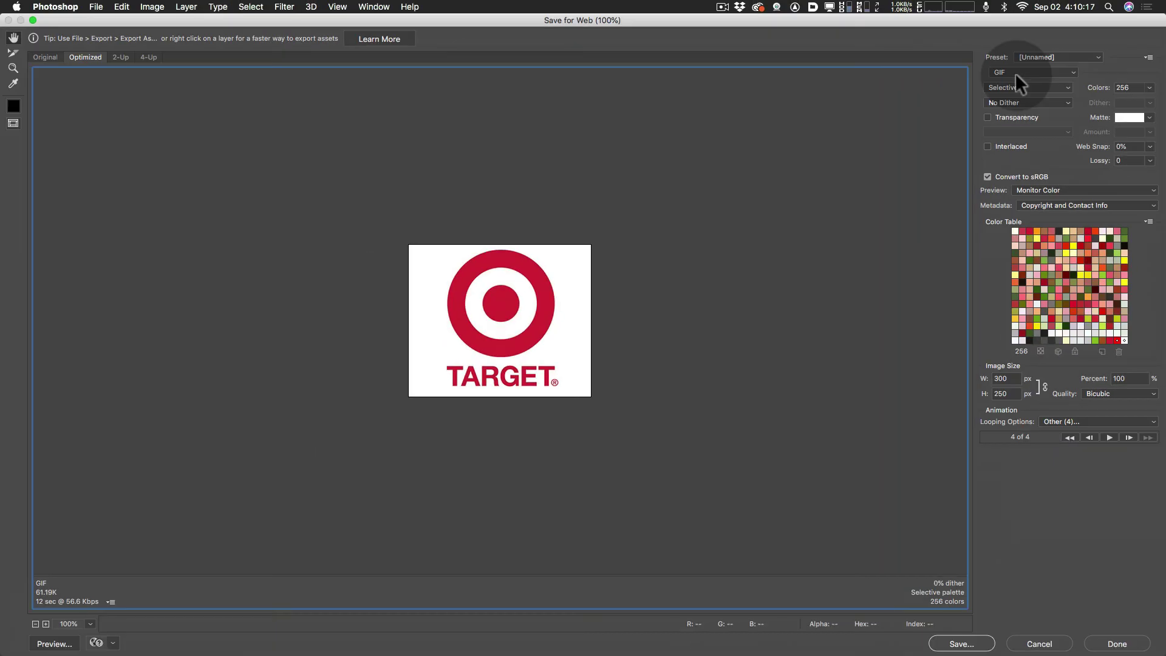
Check the export format options, keeping GIF, and advance the preview to the apples frame
left_click(1015, 73)
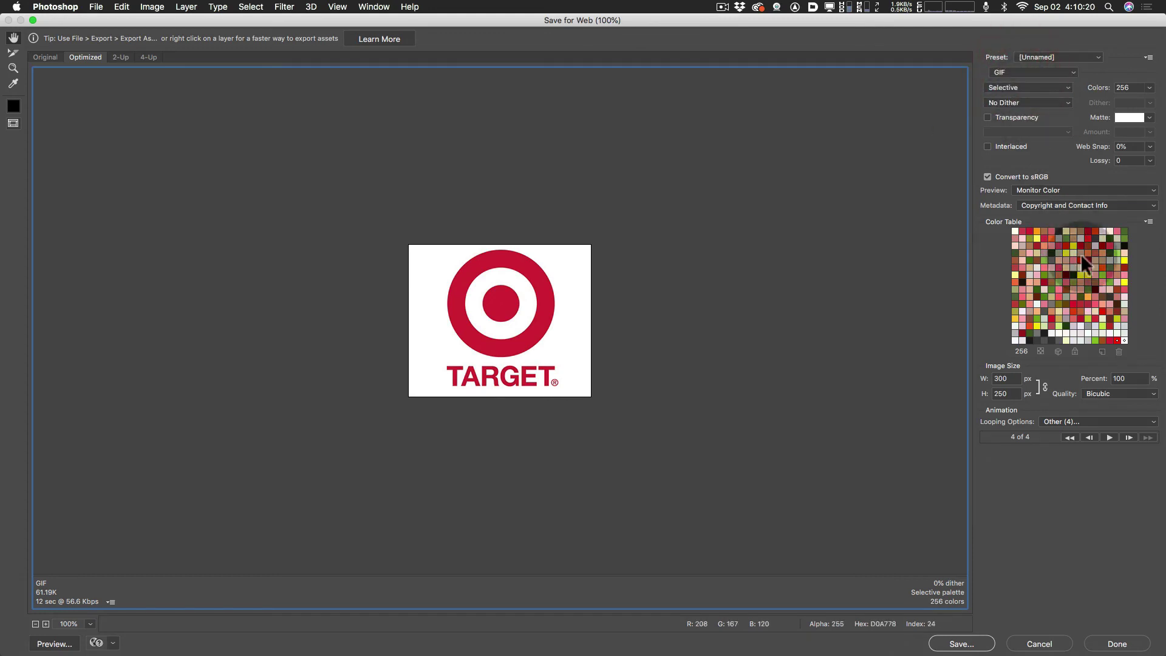
left_click(500, 460)
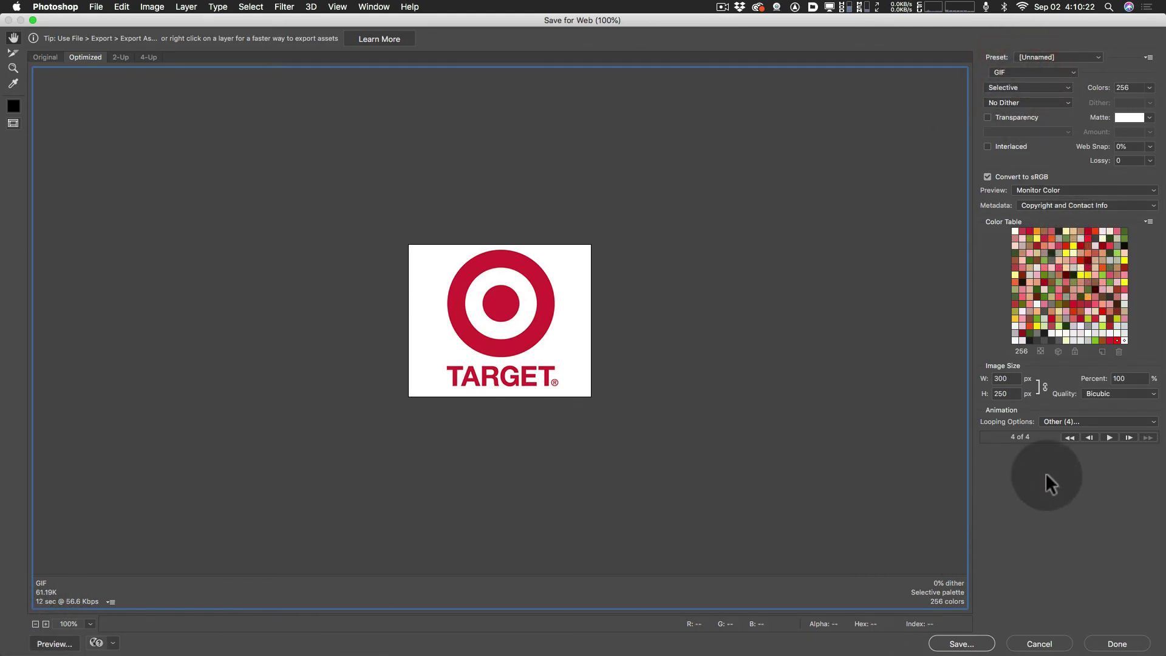
left_click(1124, 438)
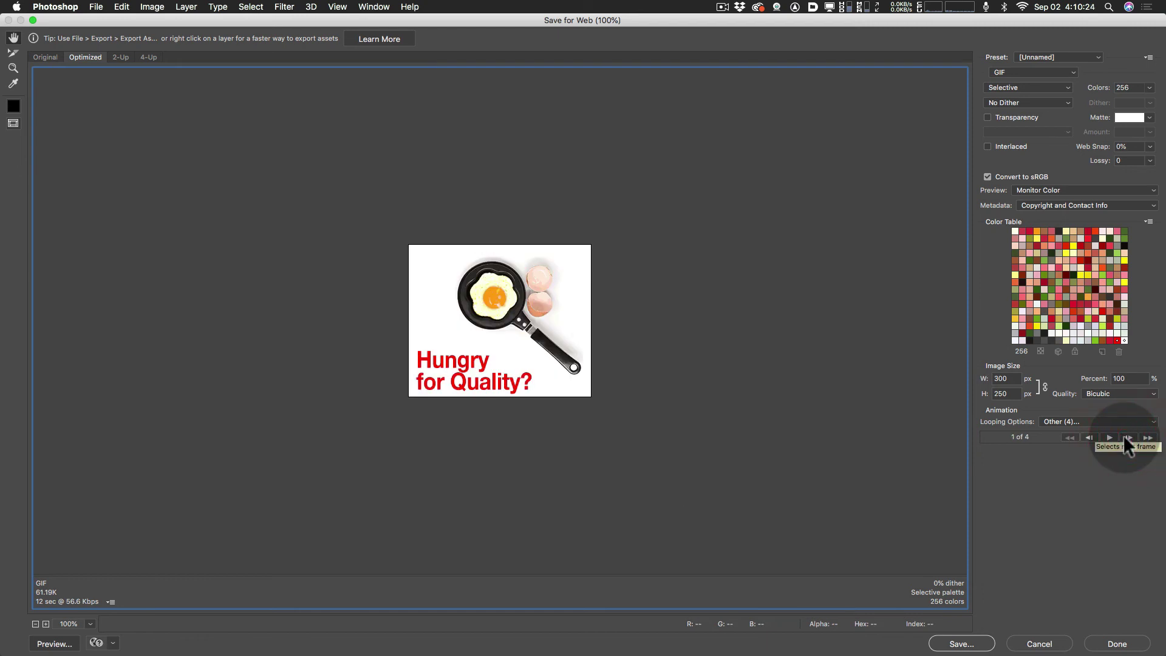
left_click(1123, 437)
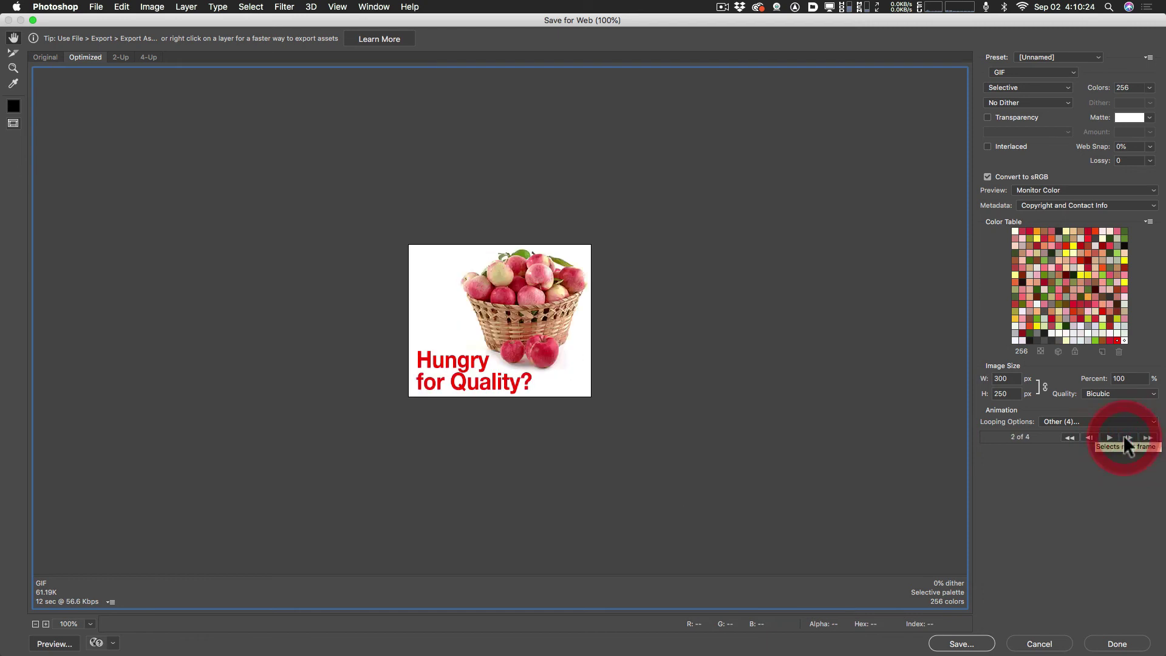
Try a 16-color GIF palette and inspect the apples and frying pan frames at 300% zoom
left_click(1149, 88)
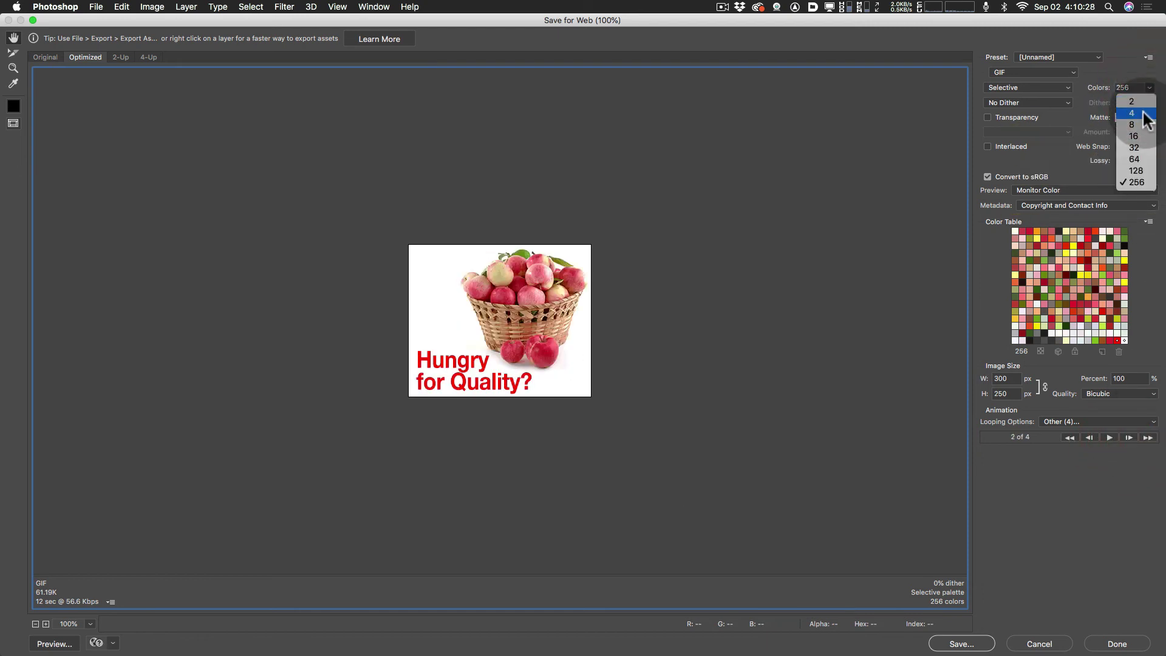
left_click(1141, 134)
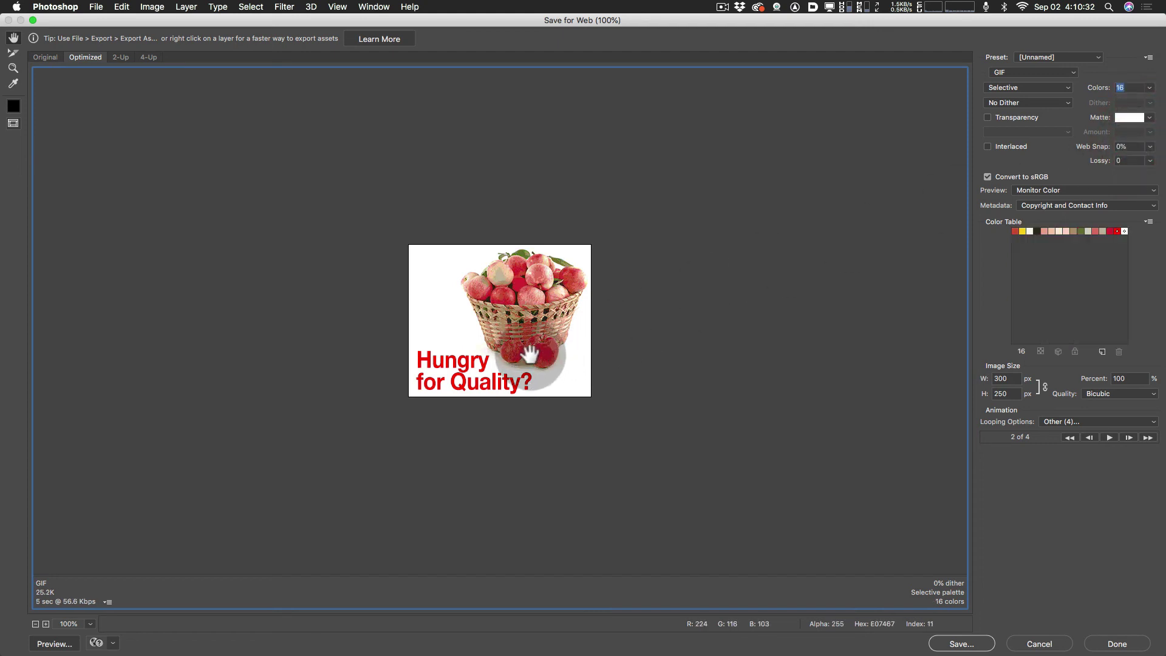
key("super+equal")
key("super+equal")
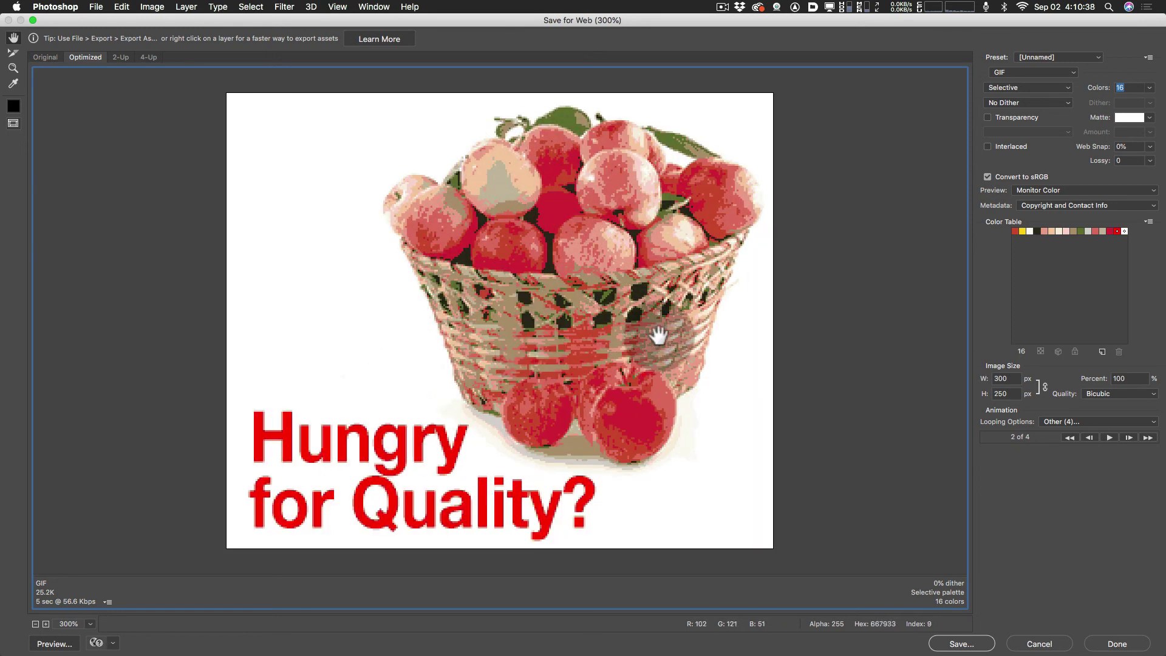
left_click(1089, 437)
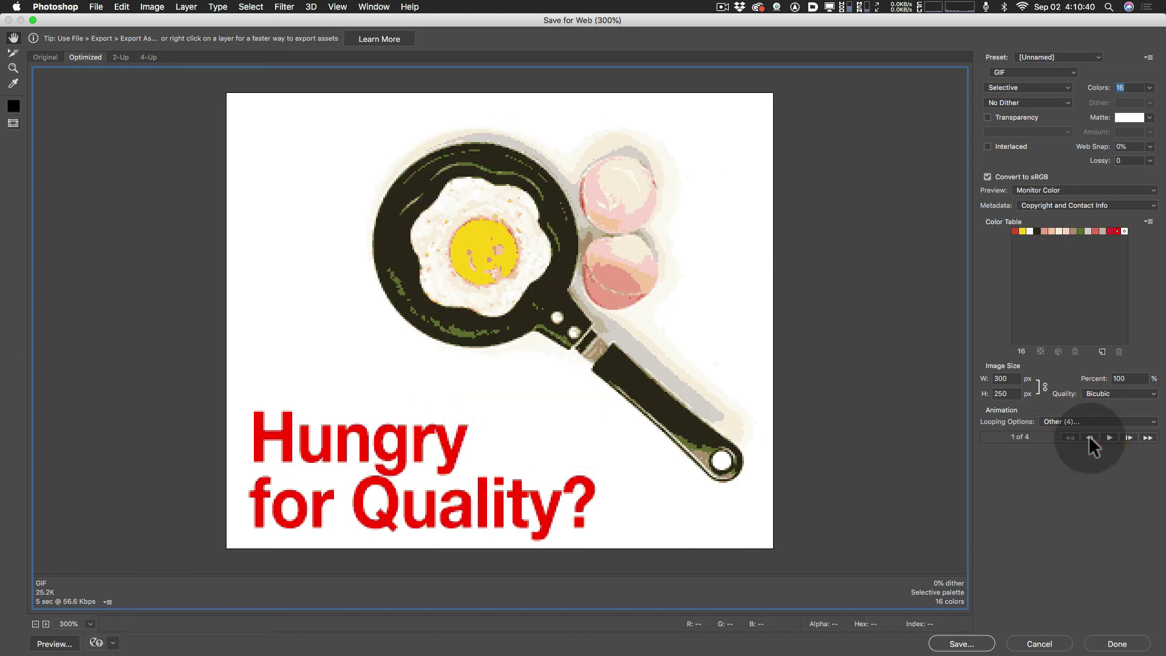
Compare 32 and 64 colors on the frying pan frame and set the GIF palette to 128 colors
left_click(1150, 88)
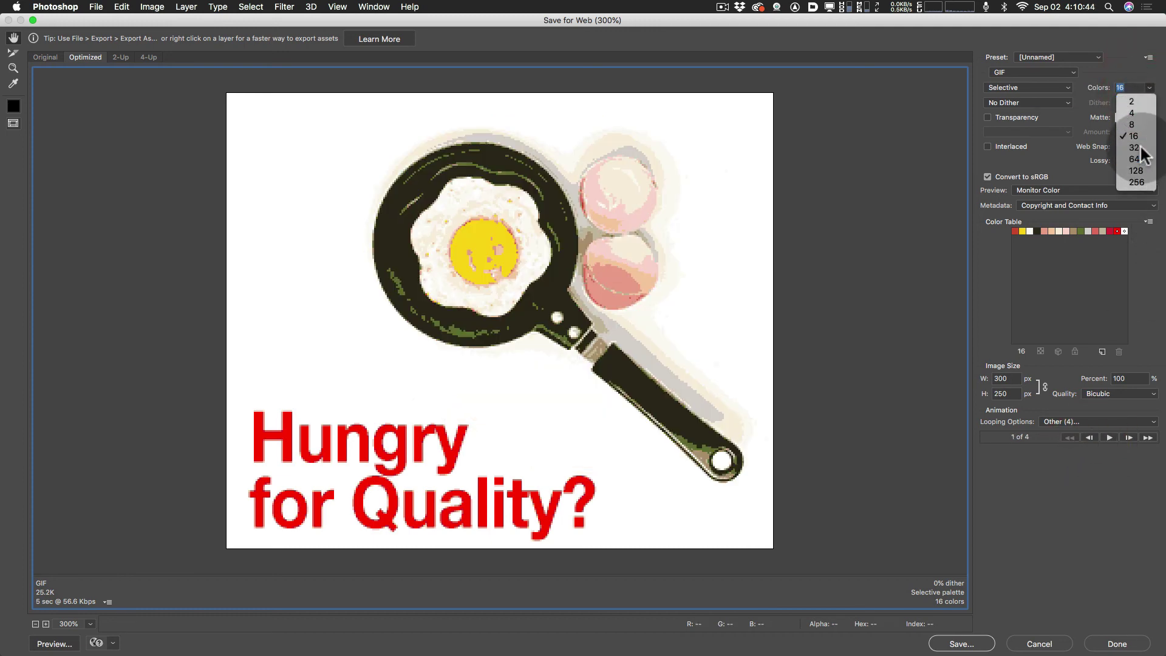
left_click(1146, 147)
left_click(1149, 88)
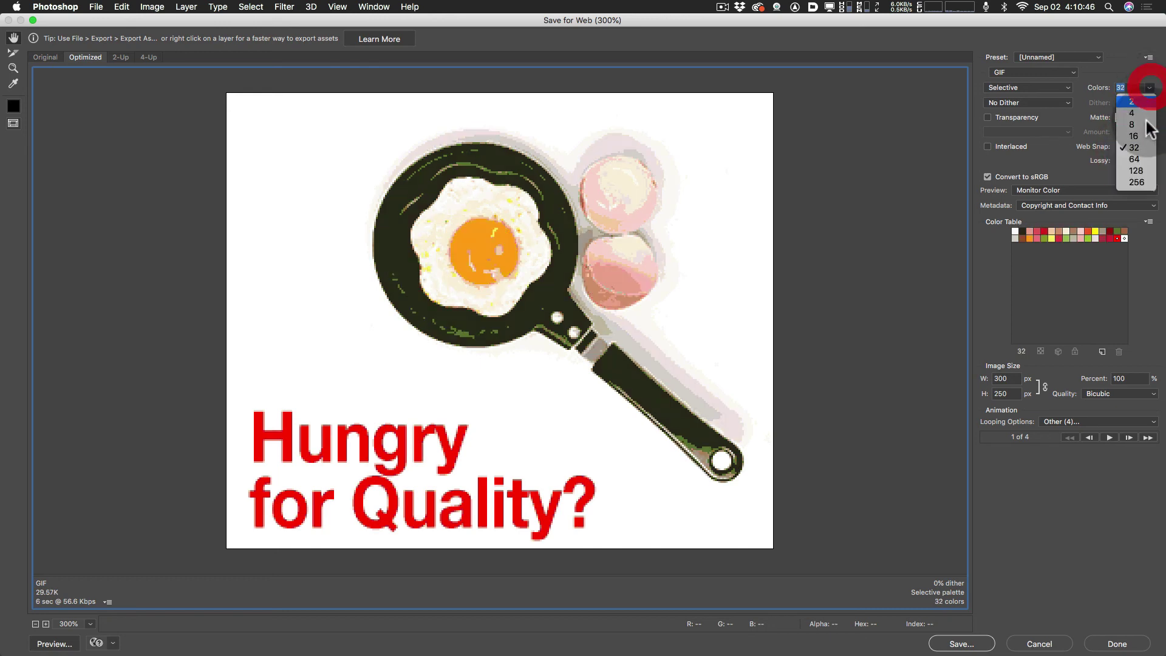
left_click(1139, 160)
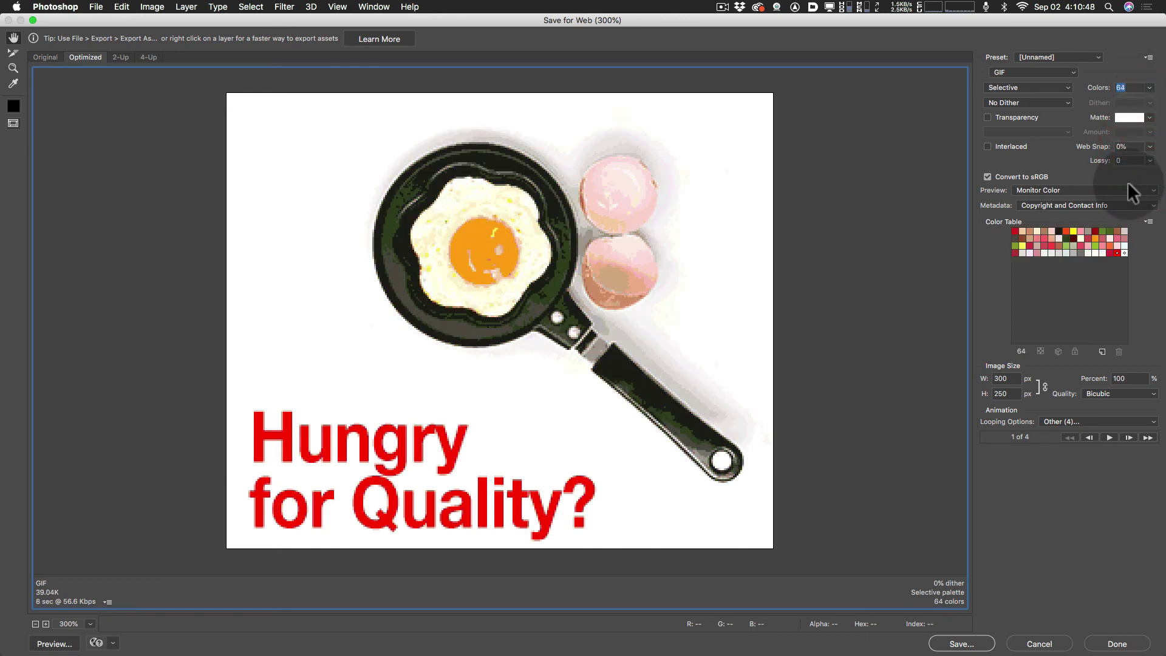
left_click(1149, 89)
left_click(1136, 171)
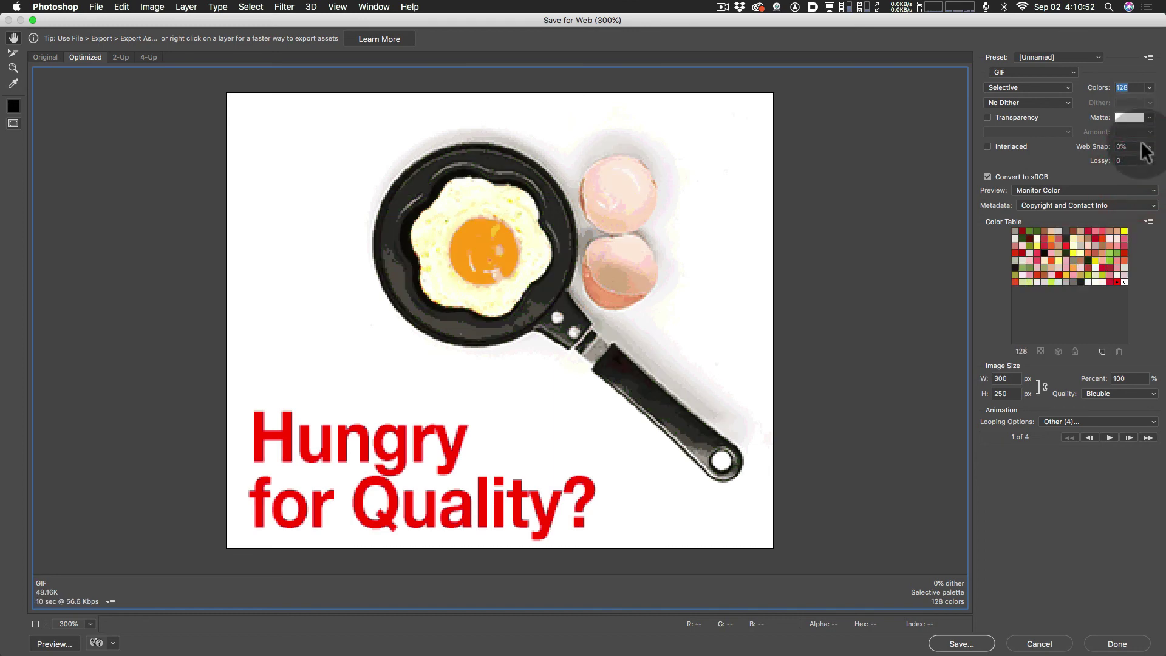
Set the GIF palette to 256 colors and advance the animation preview to the apples frame
left_click(1149, 87)
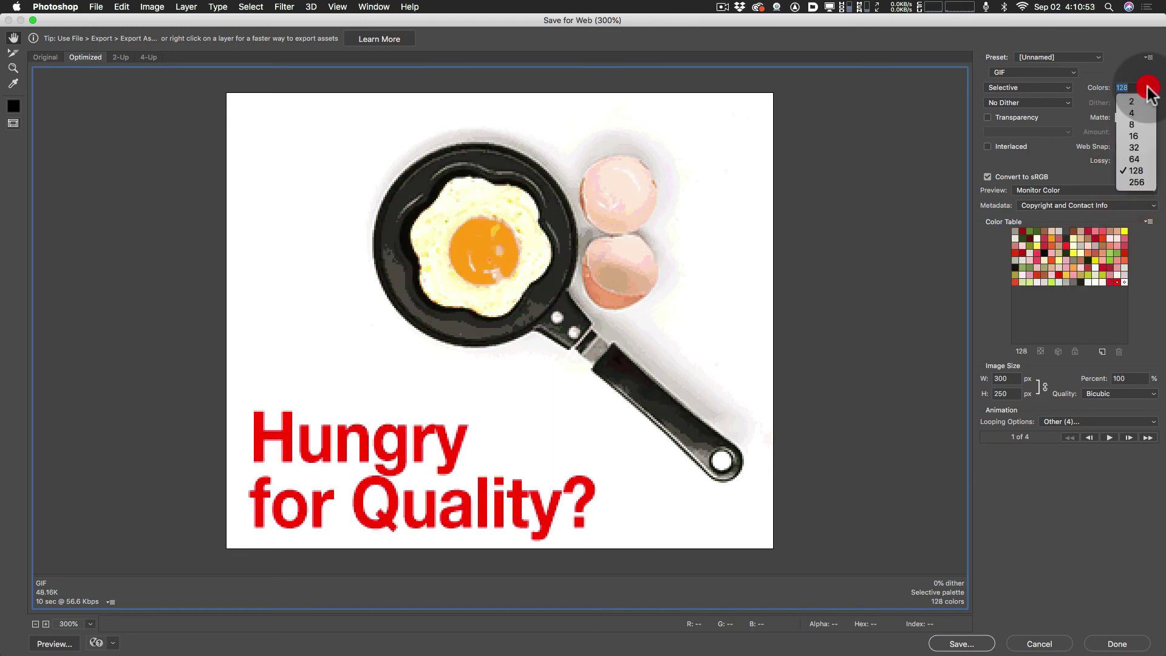
left_click(1141, 181)
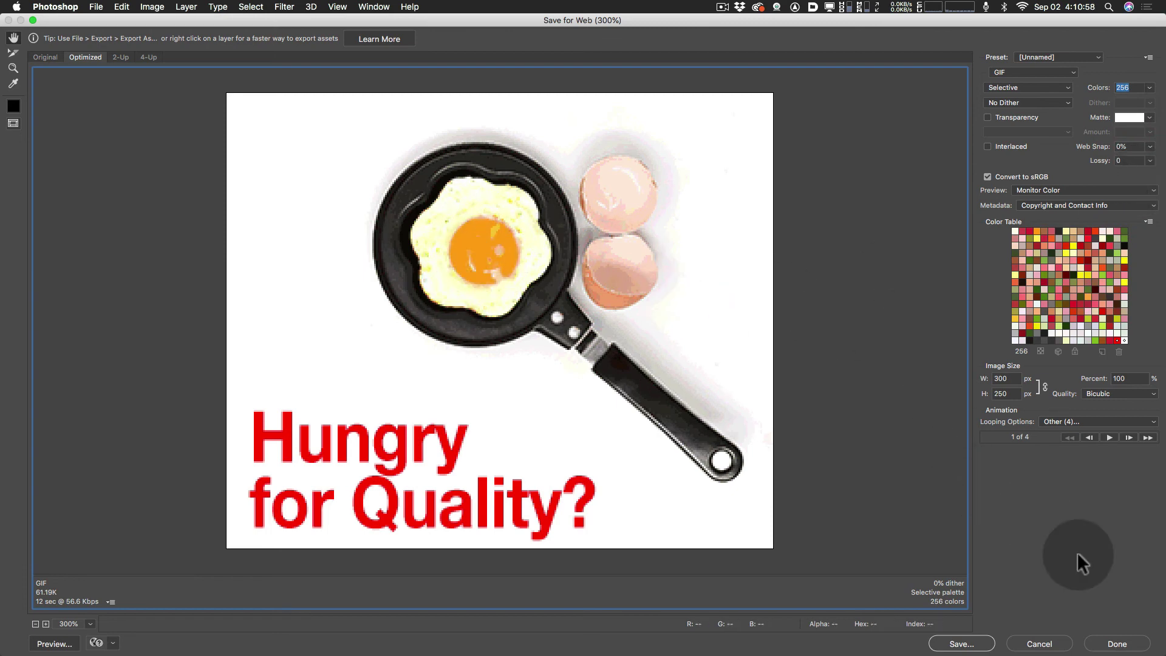
left_click(1124, 437)
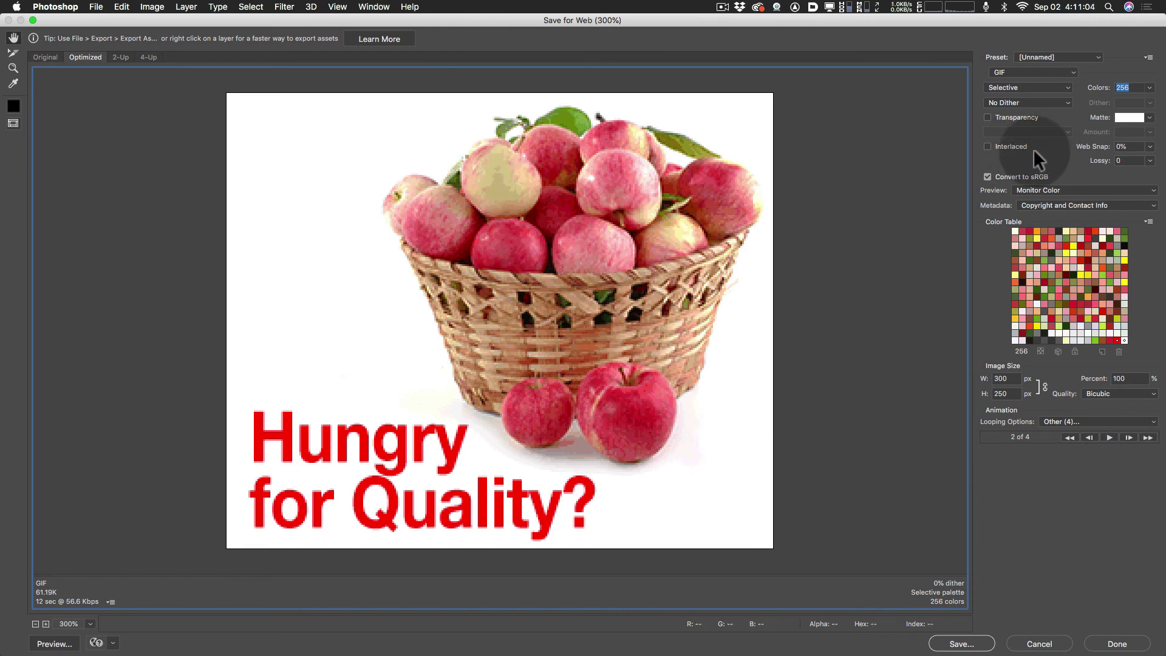
Compare Diffusion dithering with No Dither on the apples frame and set the GIF dither to Diffusion
left_click_drag(1029, 102, 1028, 116)
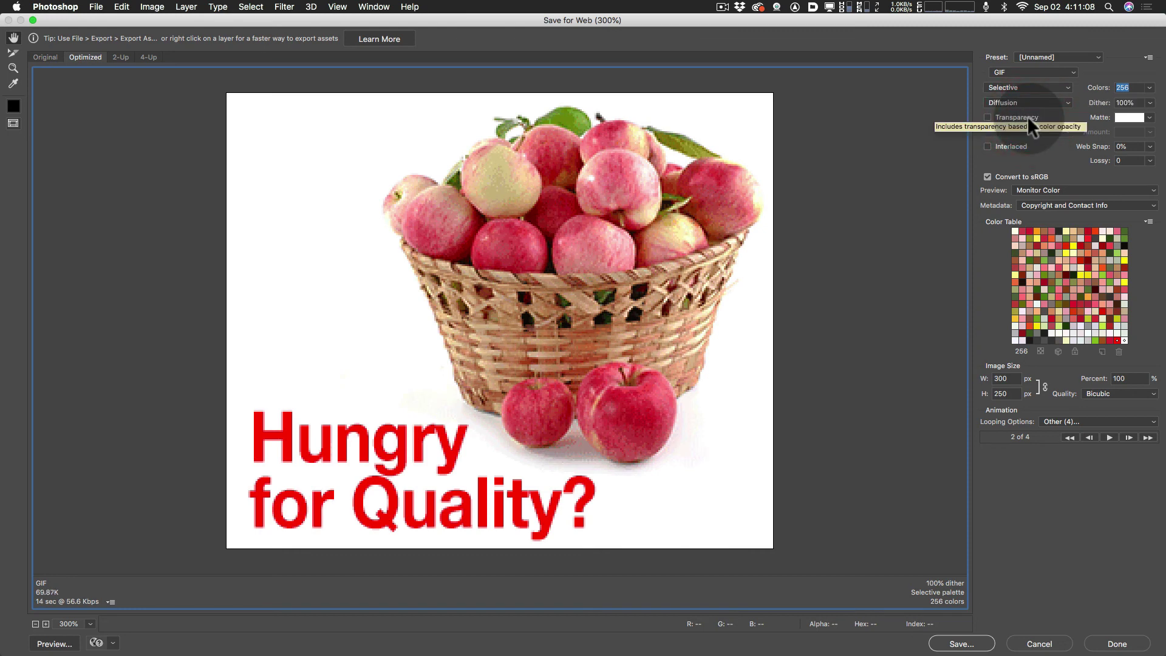
left_click(1030, 103)
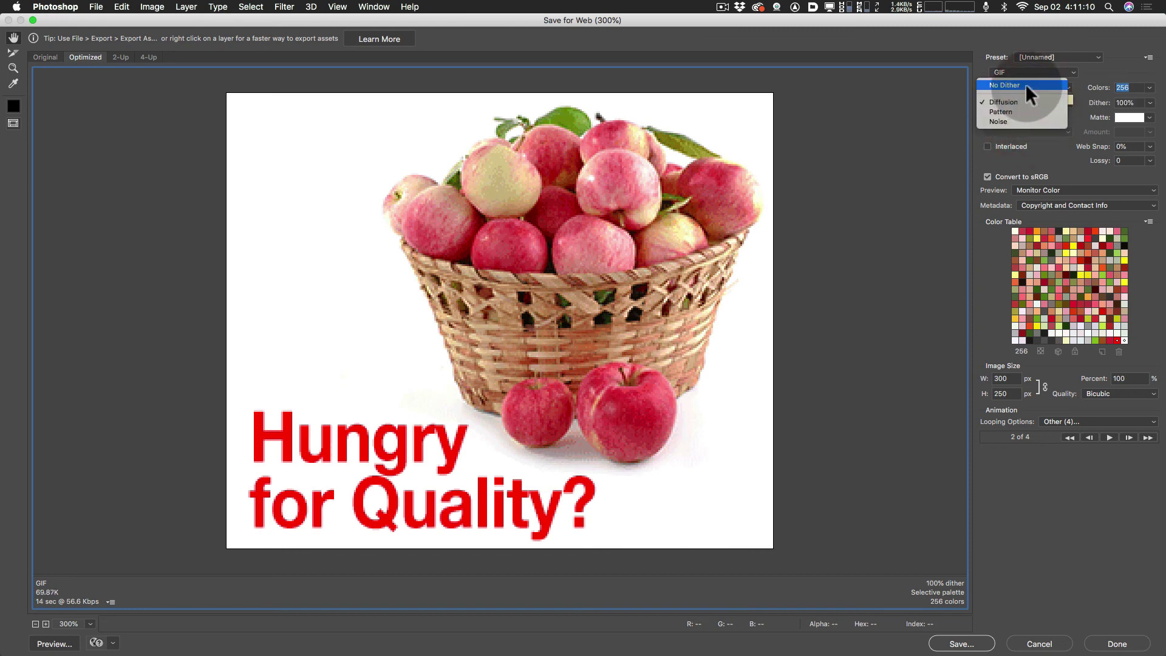
left_click(1025, 83)
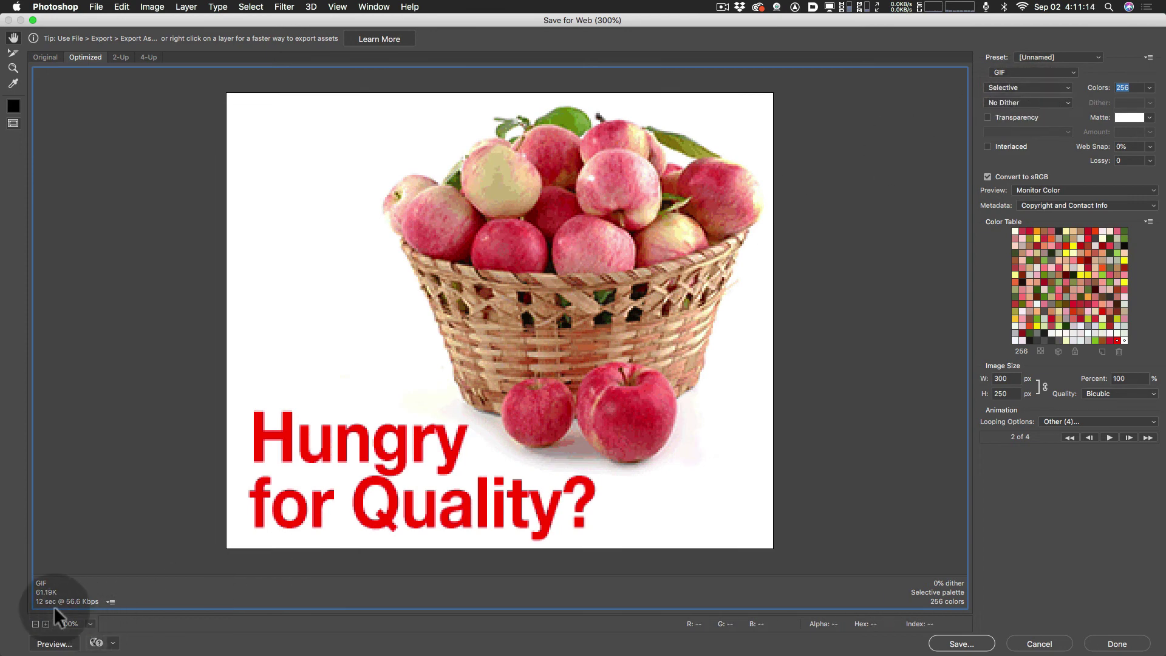
key("alt")
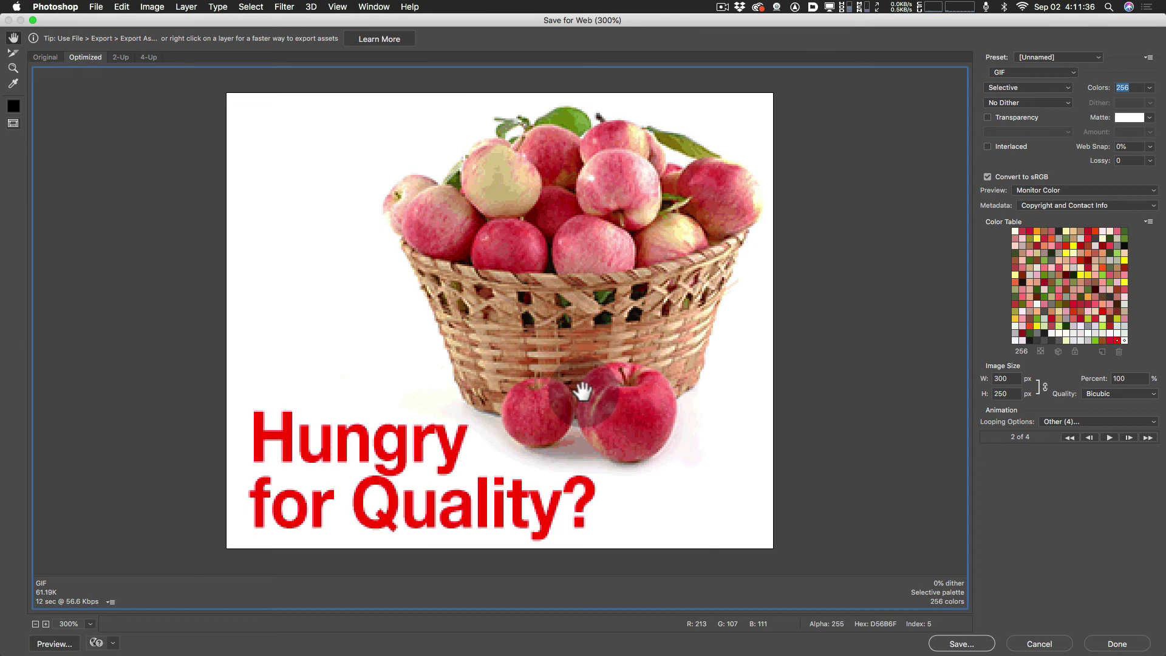
left_click(1035, 103)
left_click(1018, 116)
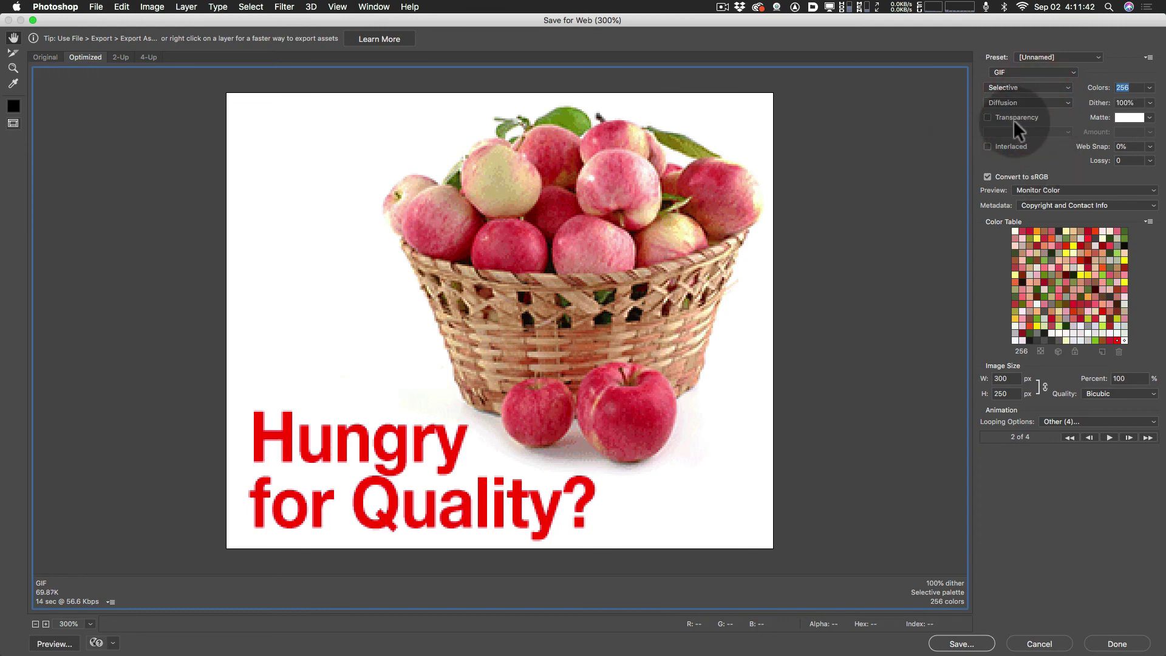
Return the export preview to 100% zoom and play the animation to check the frames
key("super+minus")
key("super+minus")
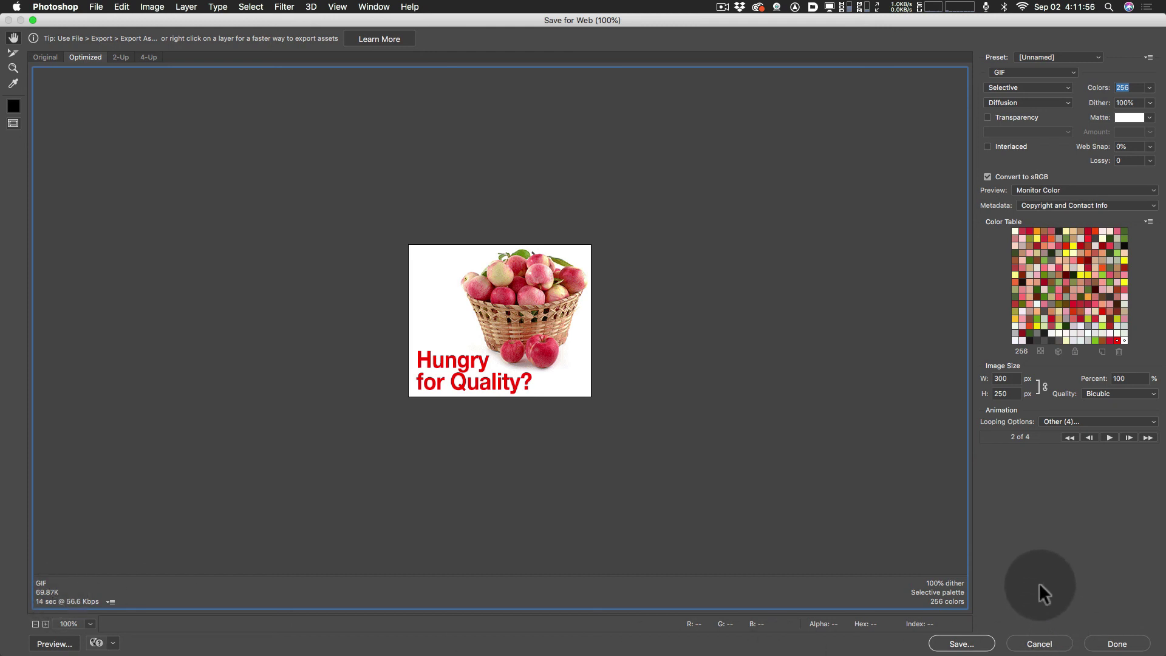
left_click(1105, 435)
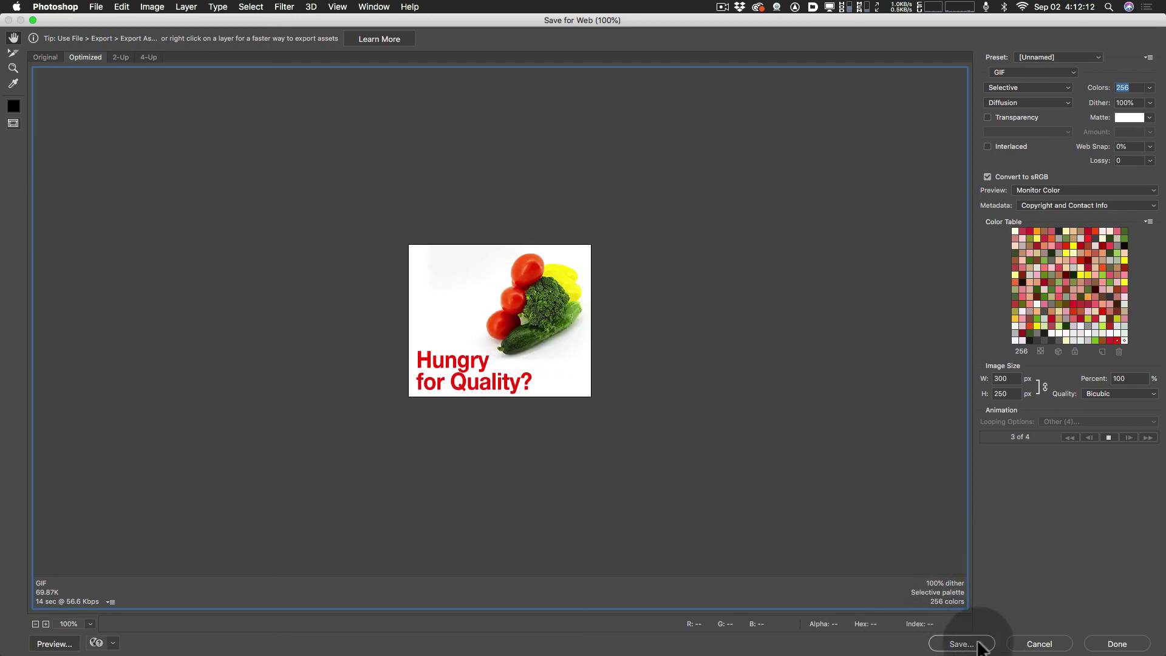
Save the optimized GIF as target_animation1.gif in the demo_target_animation_video_start folder
key("alt")
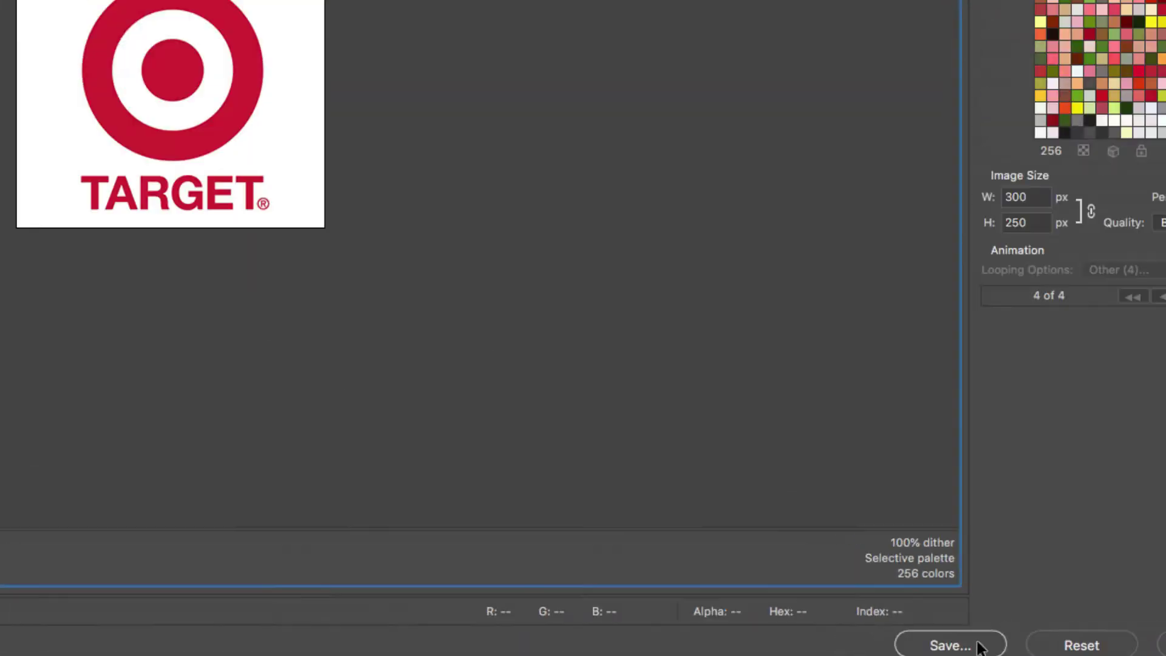
left_click(978, 644)
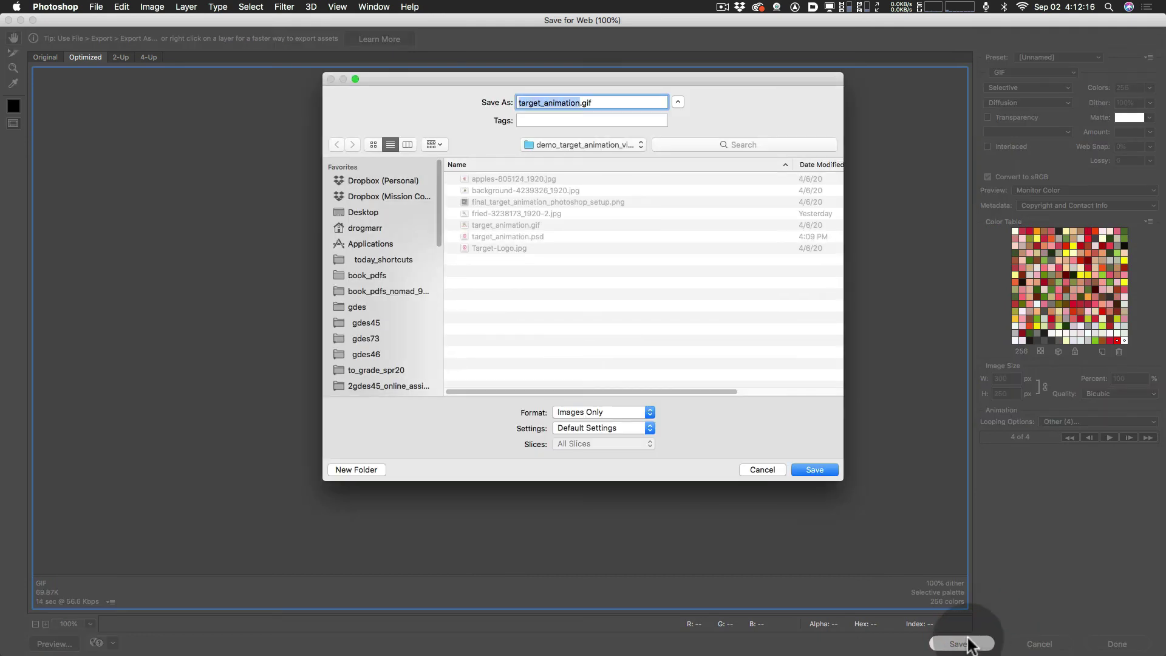
left_click(579, 102)
type("1")
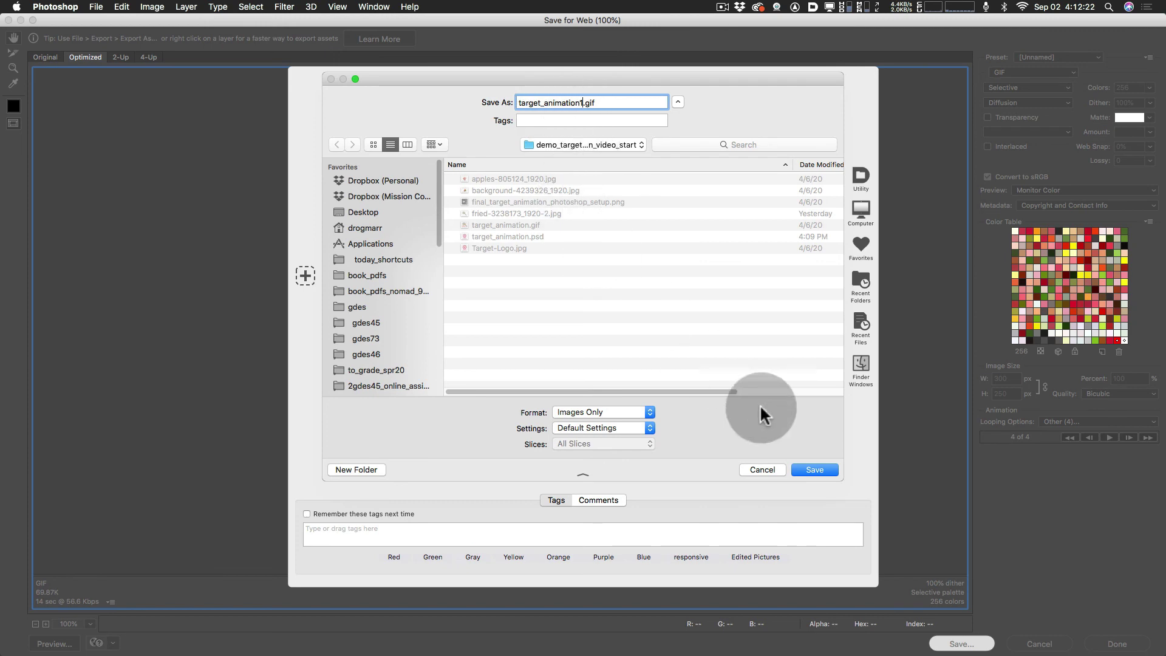
left_click(801, 470)
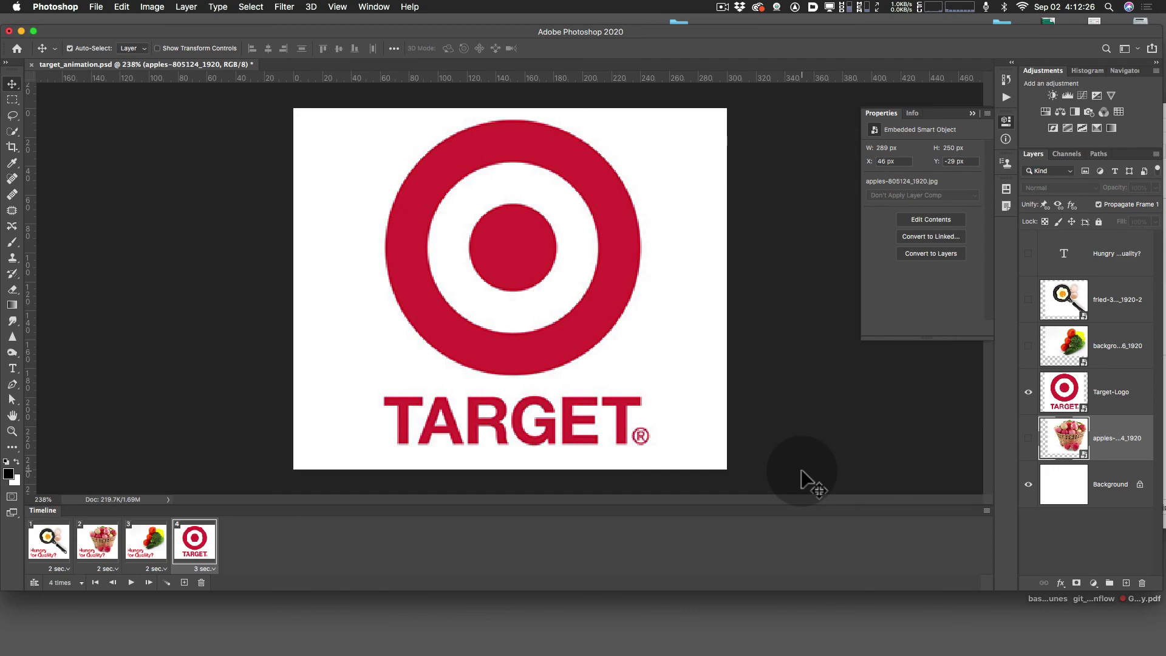
Switch to the Finder window of the project folder and select the exported target_animation1.gif
middle_click(800, 470)
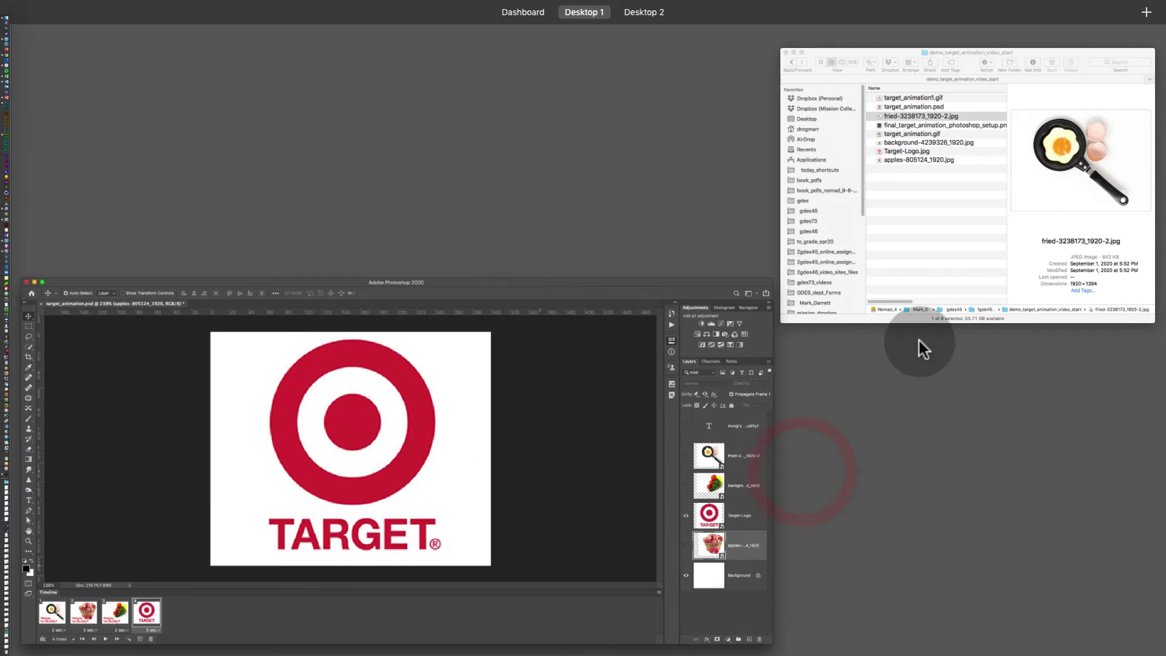
left_click(941, 242)
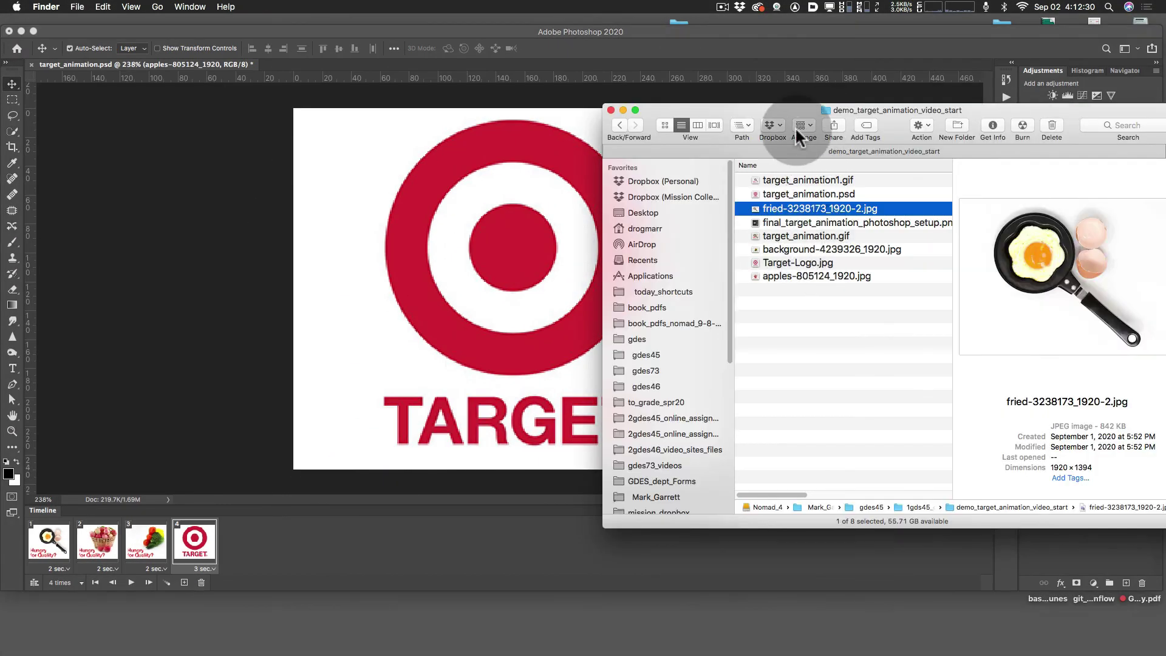
left_click_drag(751, 105, 529, 52)
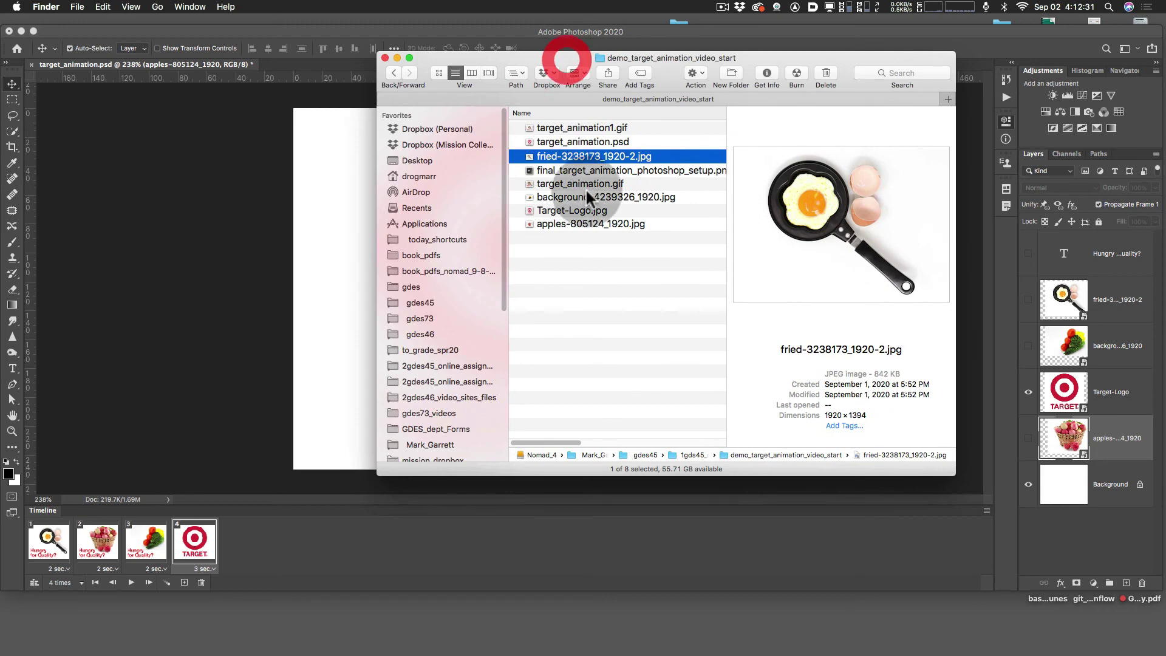
left_click(586, 127)
Arrange the Chrome and Finder windows side by side and open target_animation1.gif in a new Chrome tab
key("super+Tab")
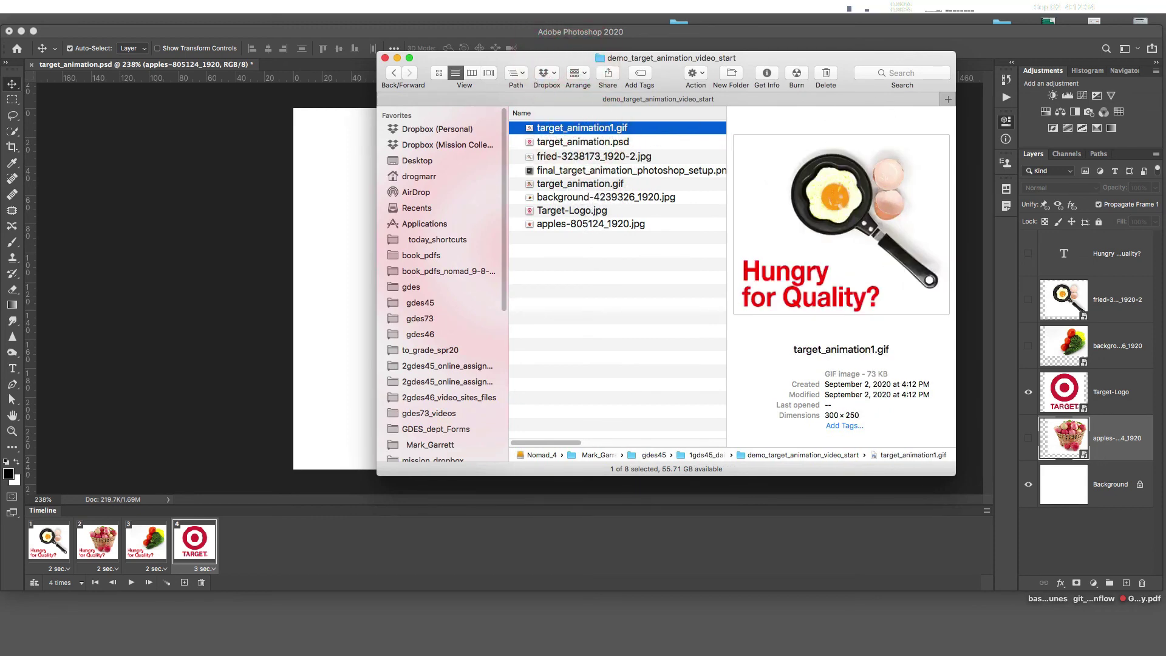
left_click_drag(588, 79, 411, 41)
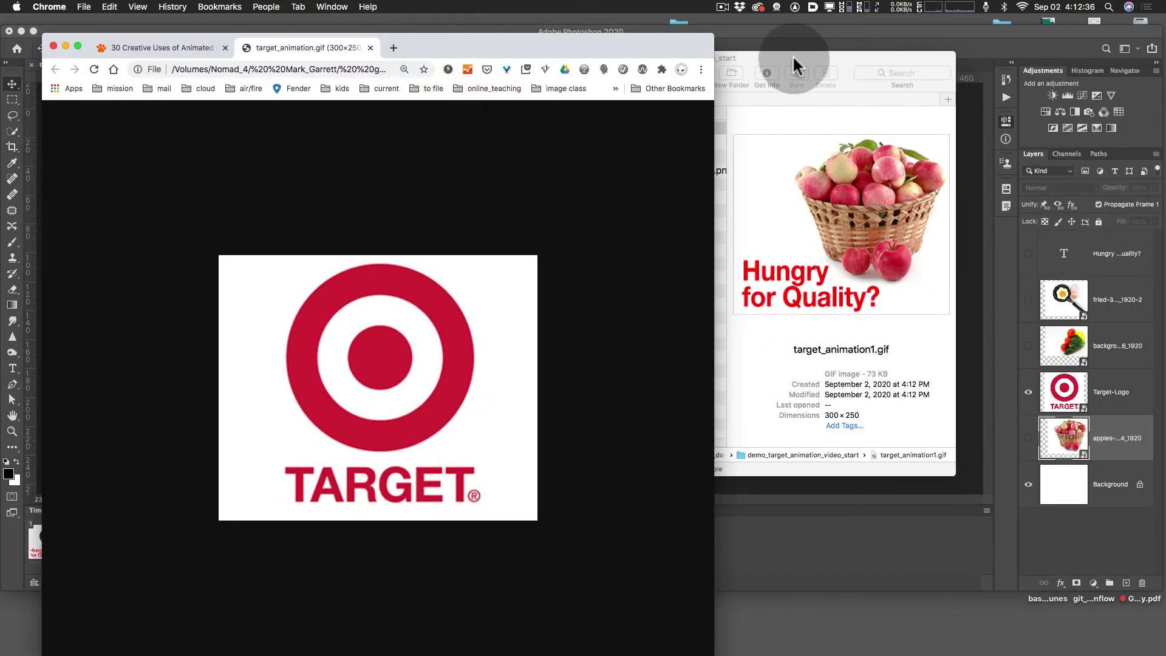
left_click_drag(784, 66, 938, 89)
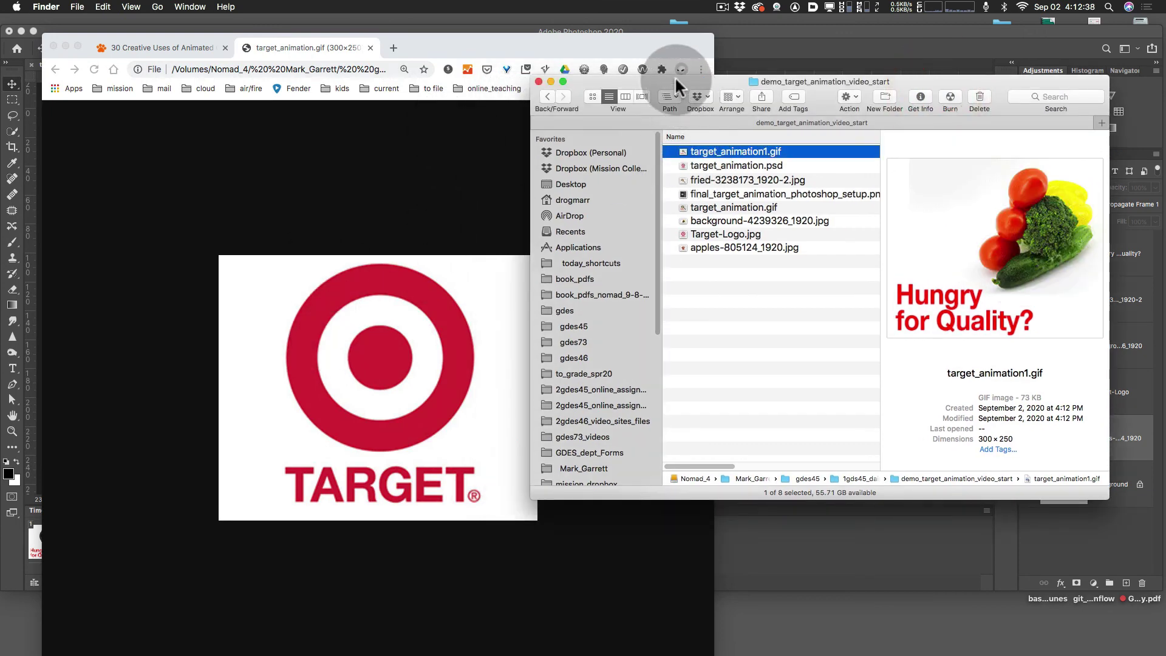
left_click_drag(675, 77, 754, 65)
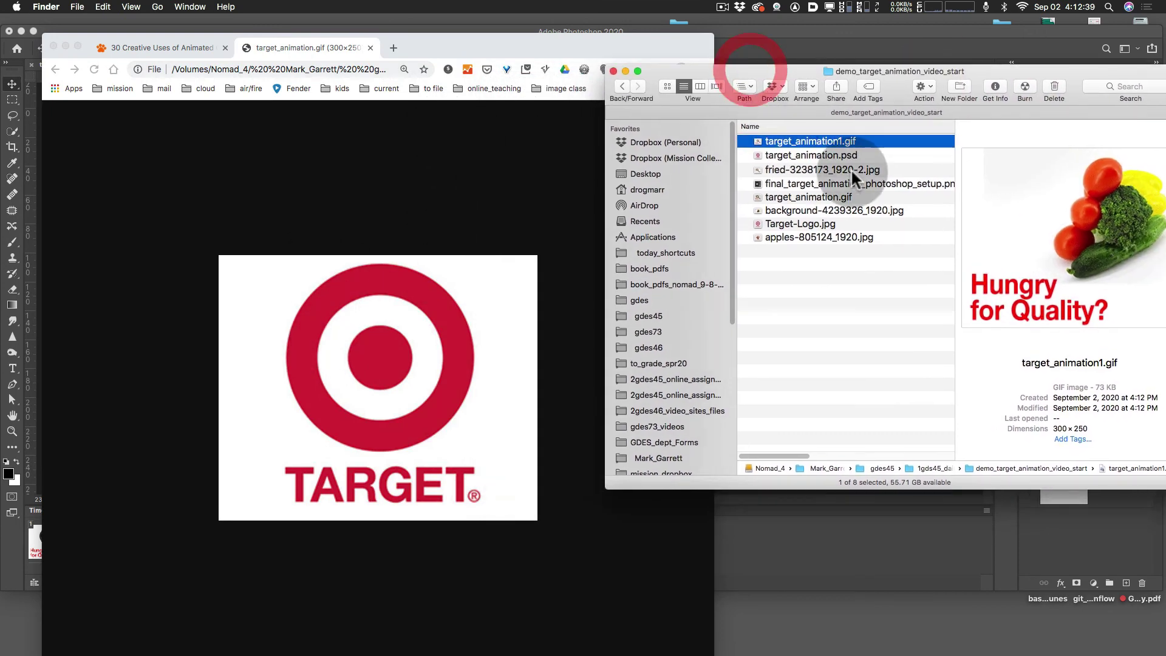
left_click(774, 141)
left_click_drag(775, 141, 480, 50)
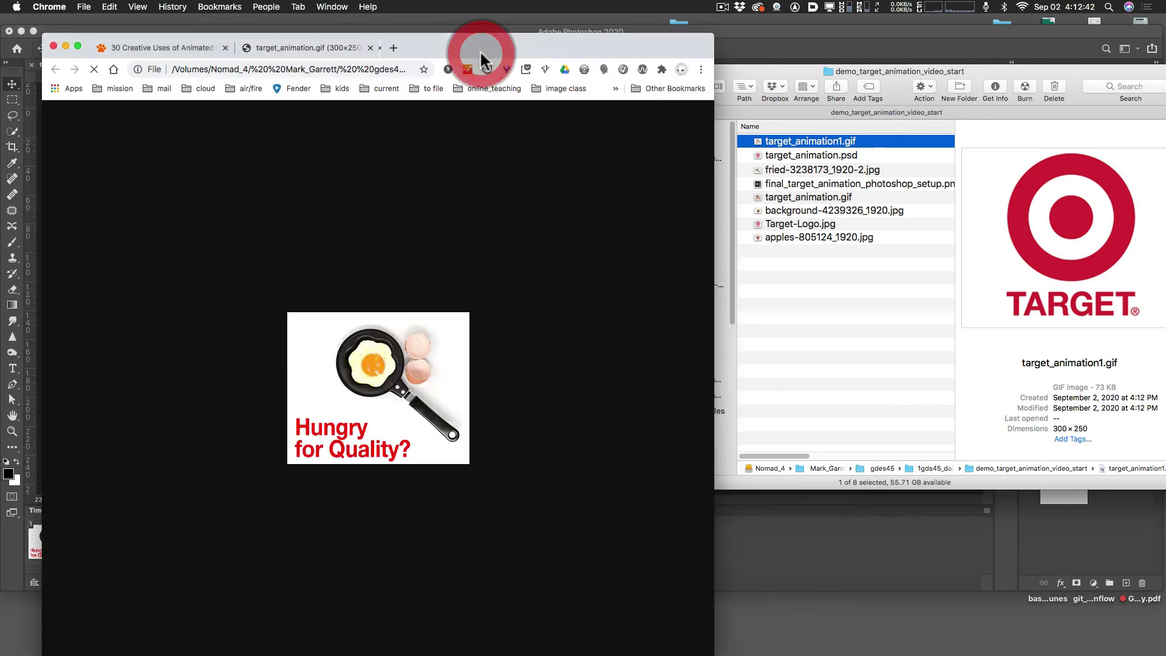
left_click(499, 246)
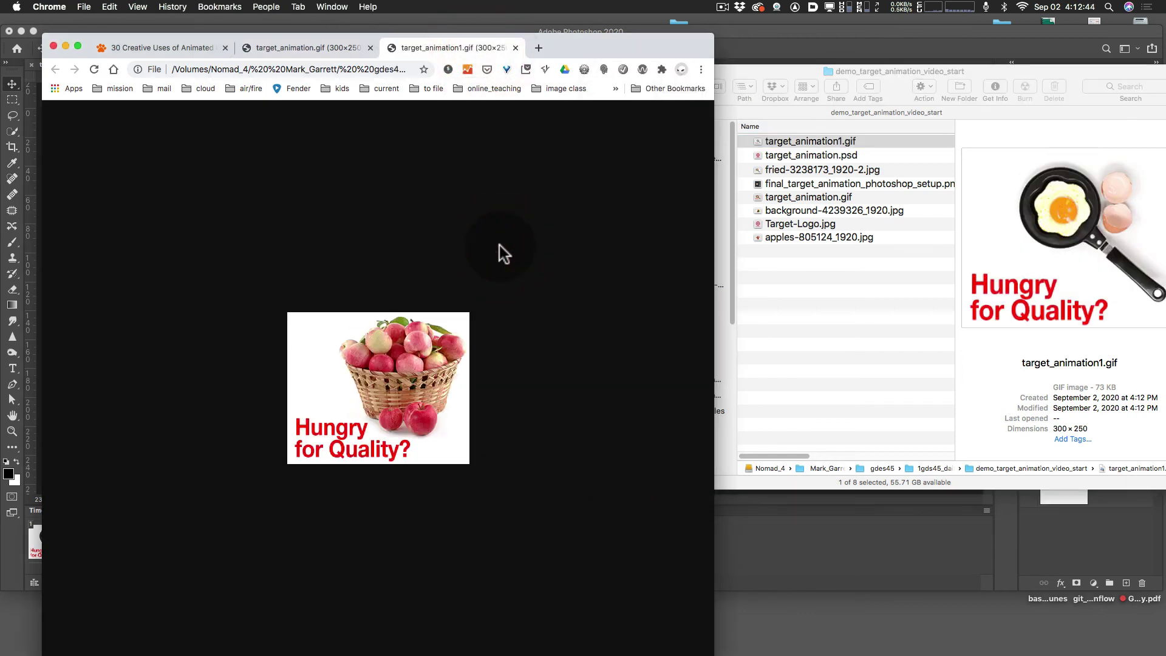
Enlarge the GIF in the browser to watch it play and return to the Photoshop document
key("super+equal")
key("super+equal")
key("super+equal")
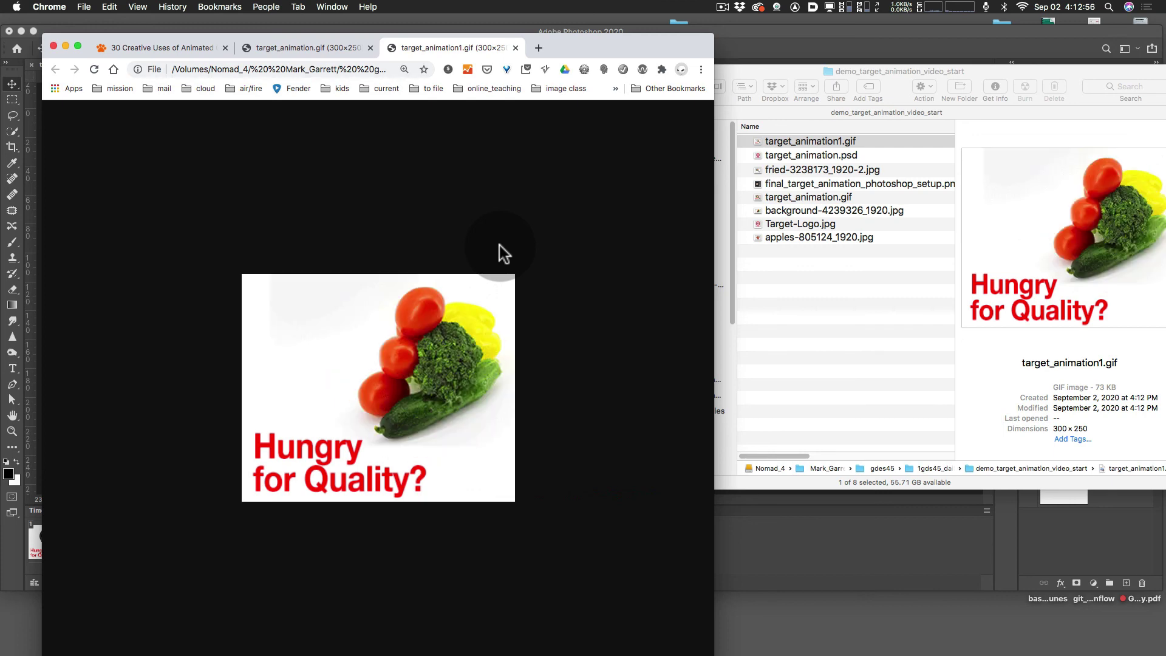
left_click(763, 33)
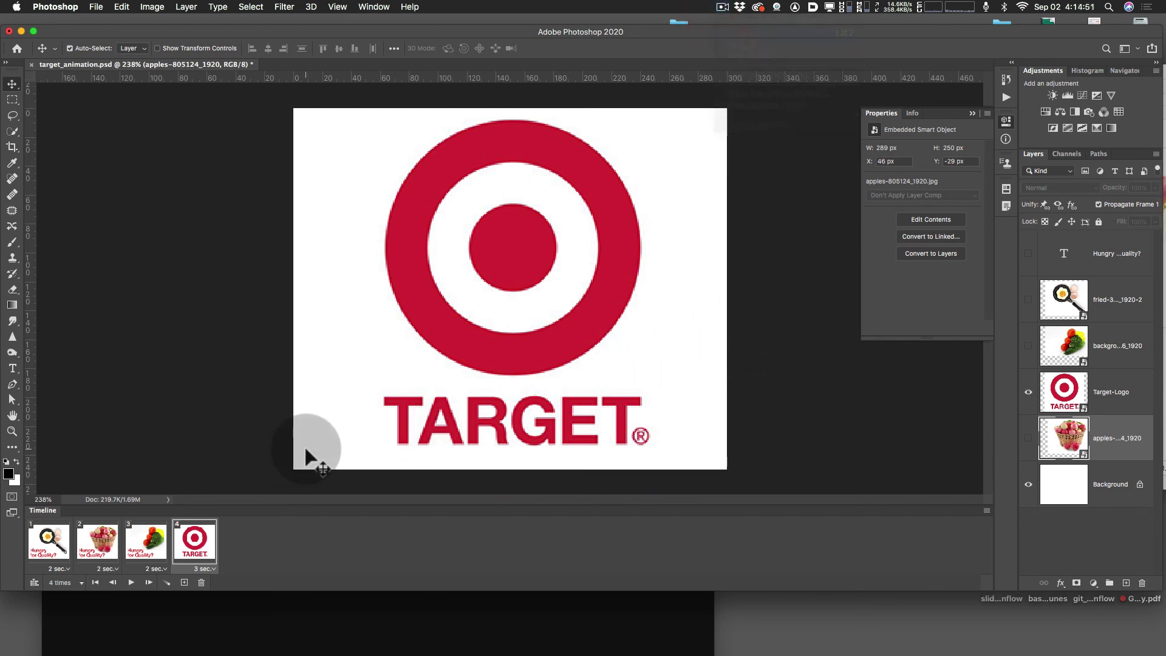
Select the vegetables smart object layer and show animation frame 3
left_click(1067, 444)
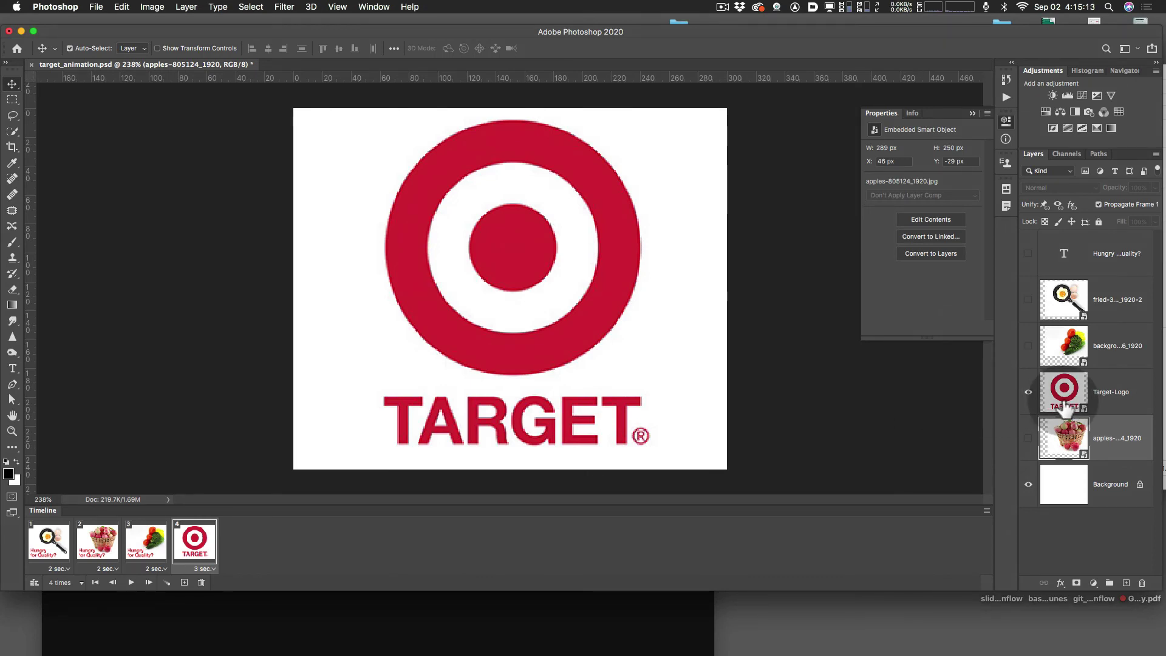
left_click(1063, 344)
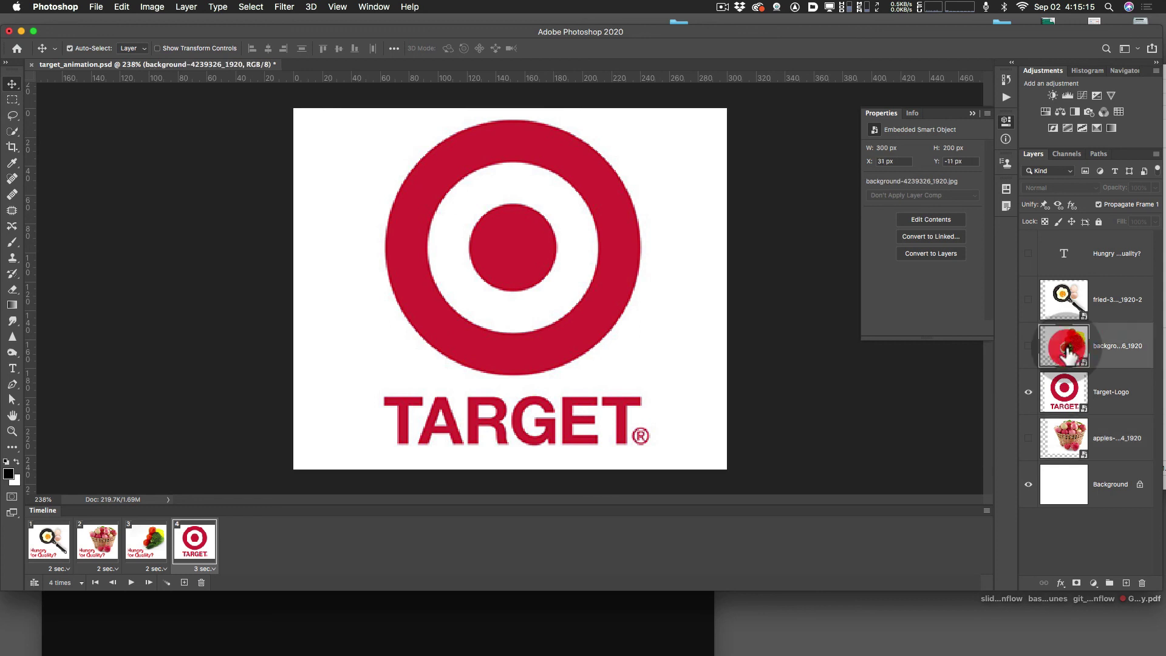
left_click(147, 546)
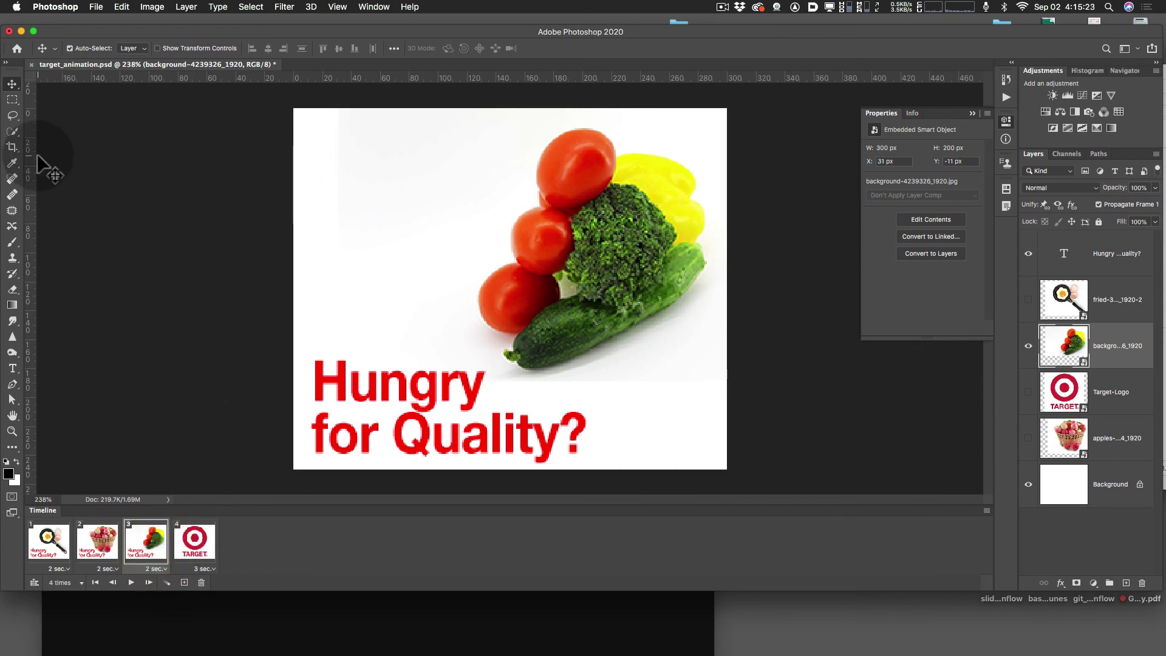
Try enlarging the vegetables smart object to about 82% with Free Transform, and undo the scaling
left_click(122, 7)
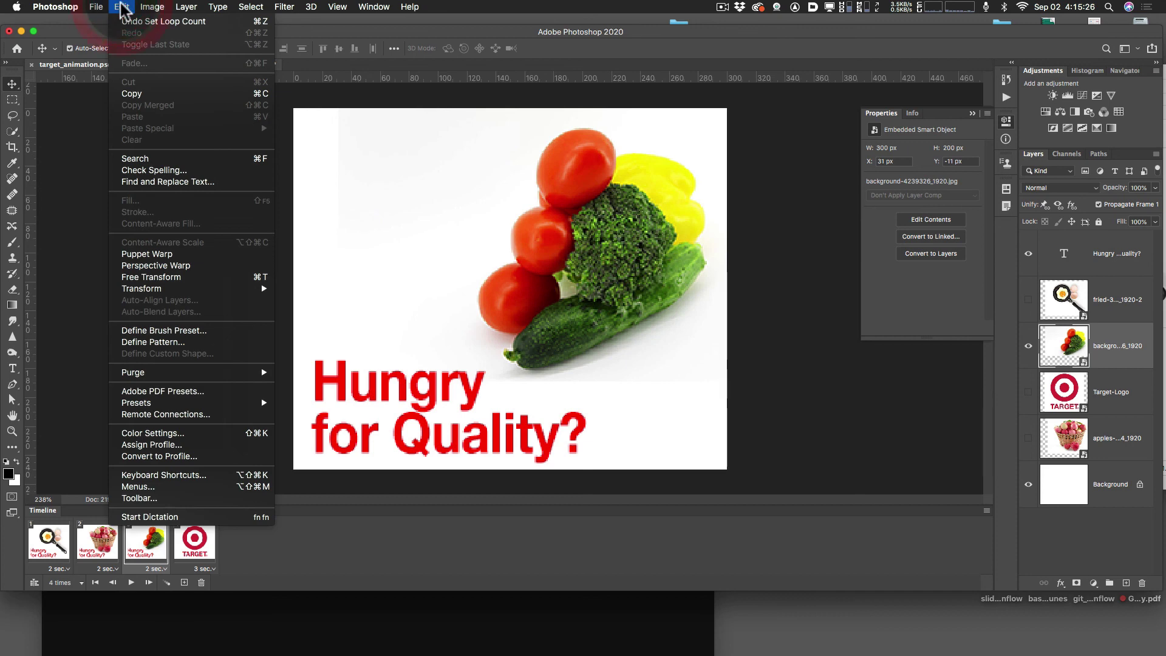
left_click(164, 280)
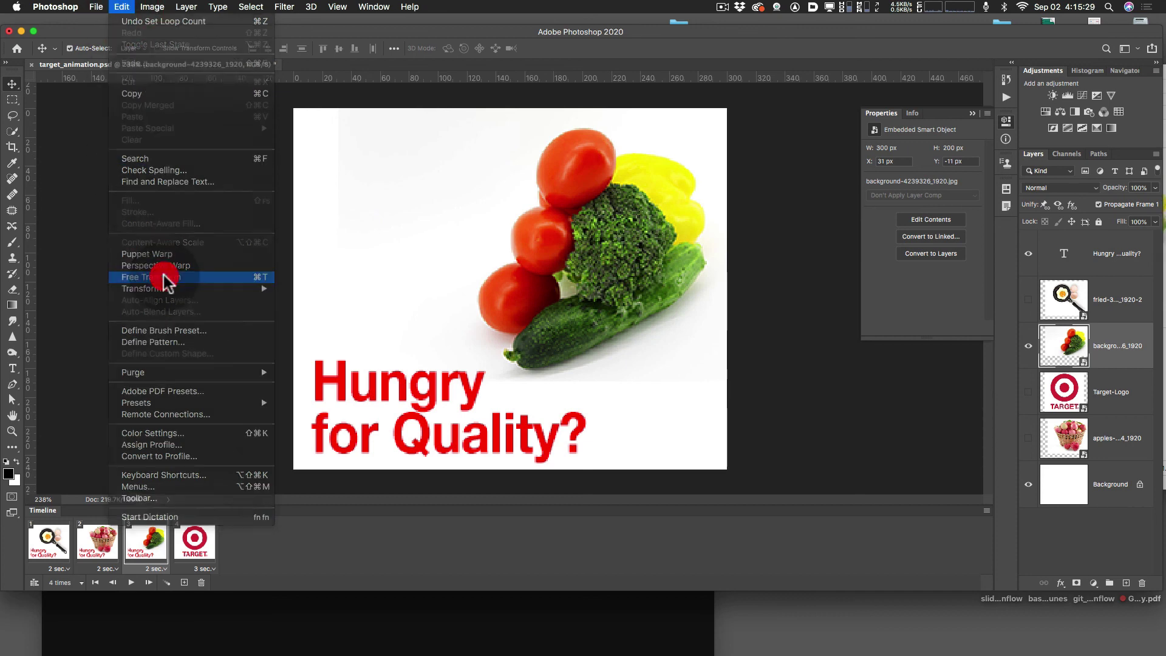
left_click(162, 276)
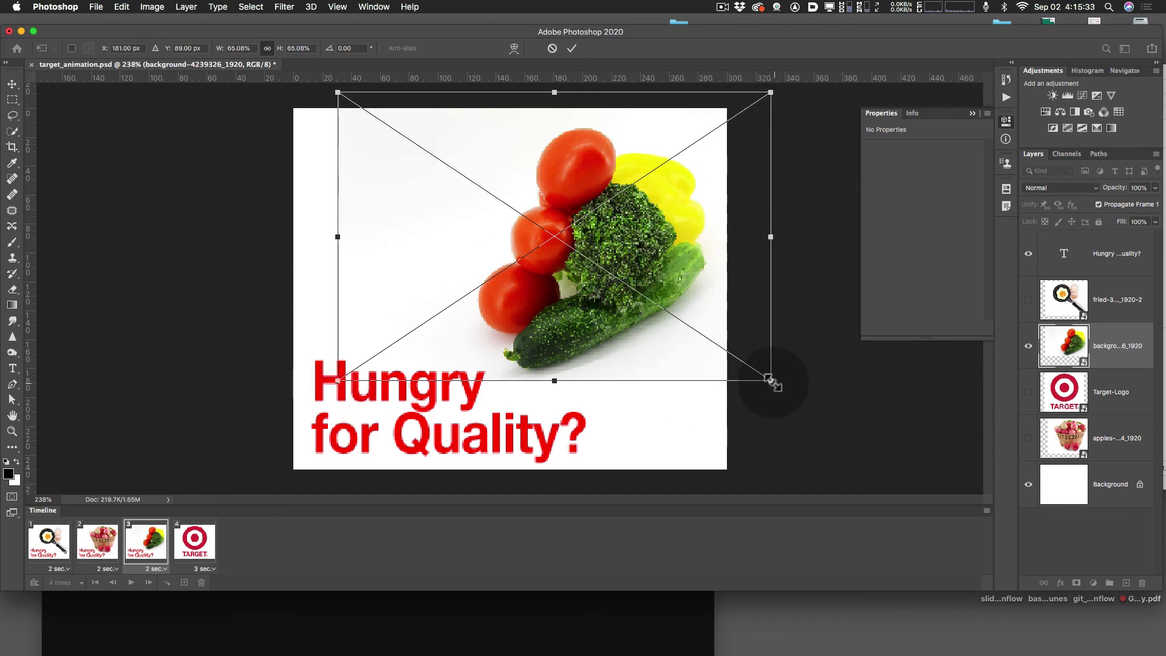
left_click_drag(770, 382, 756, 432)
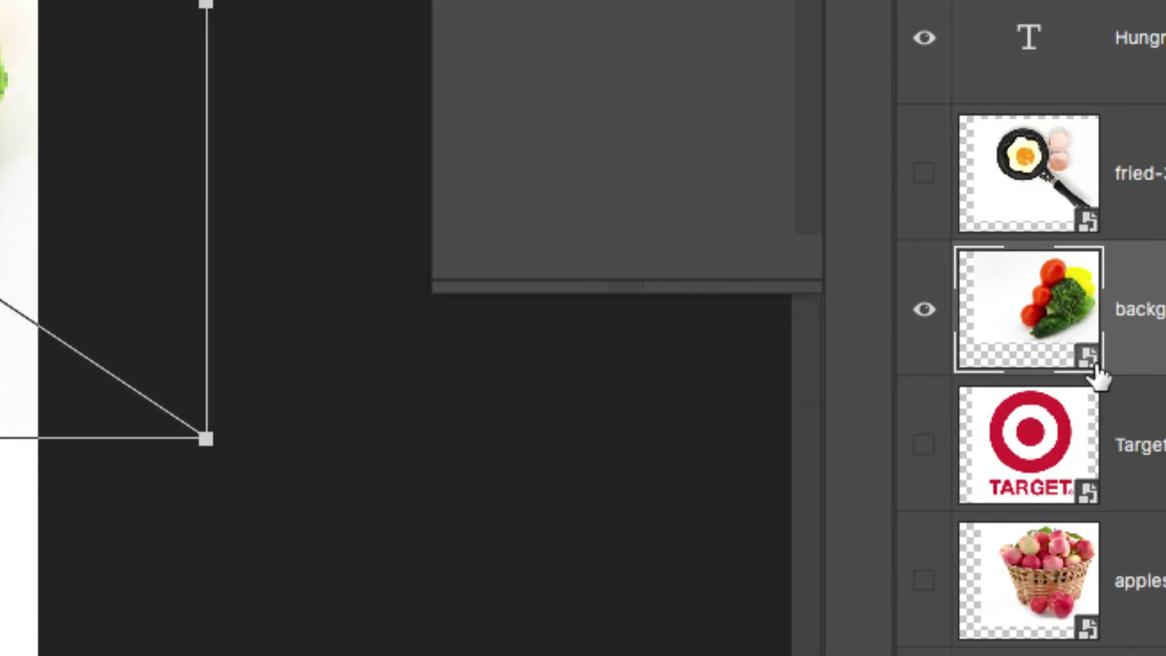
left_click_drag(1095, 372, 747, 353)
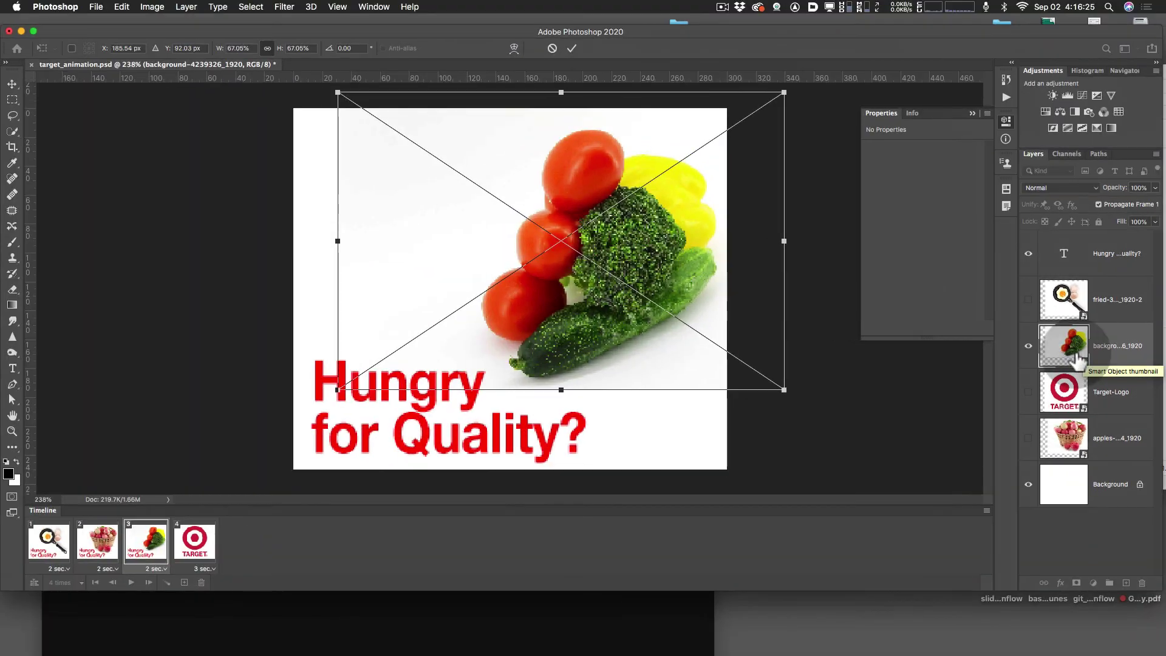
left_click(465, 301)
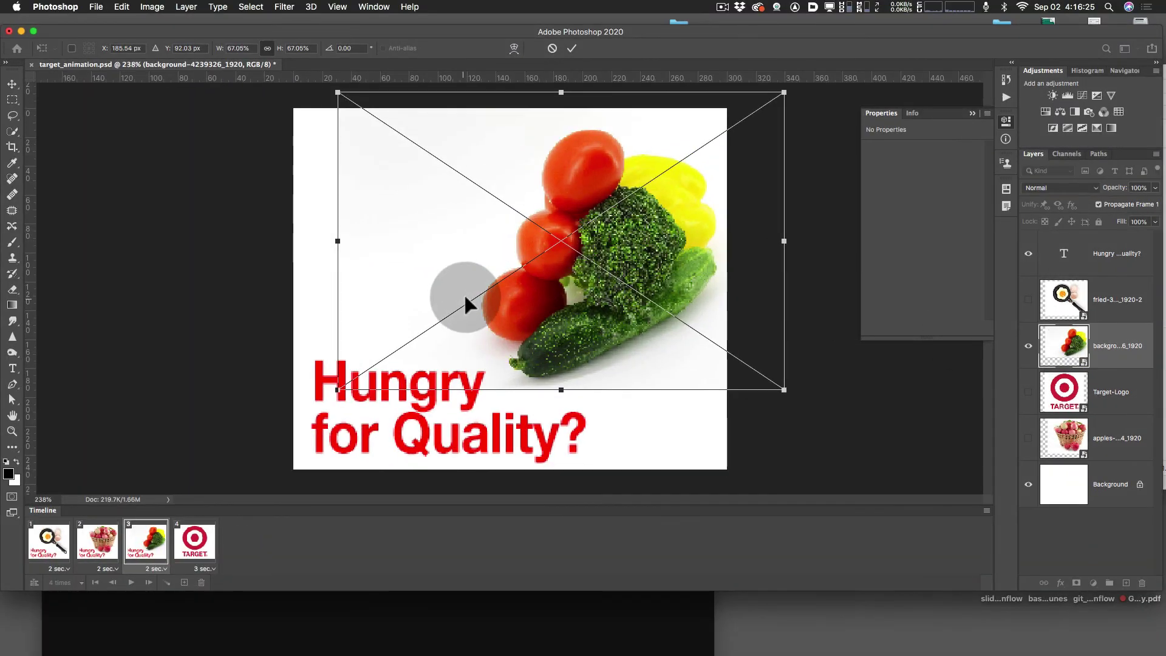
left_click_drag(783, 391, 876, 470)
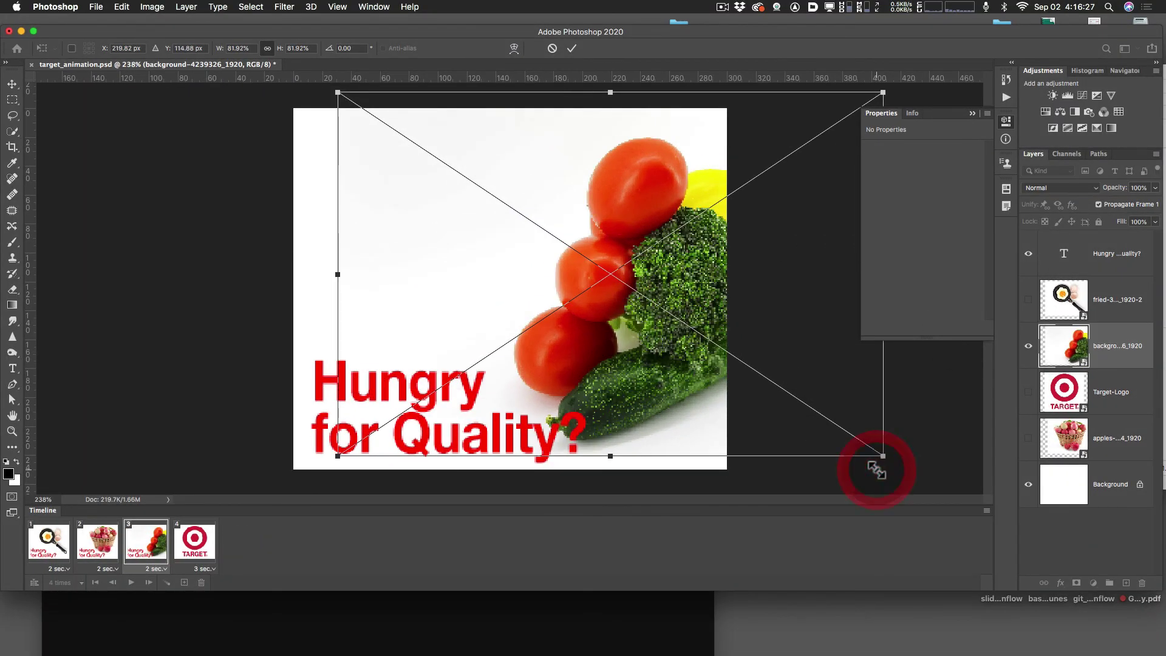
key("Return")
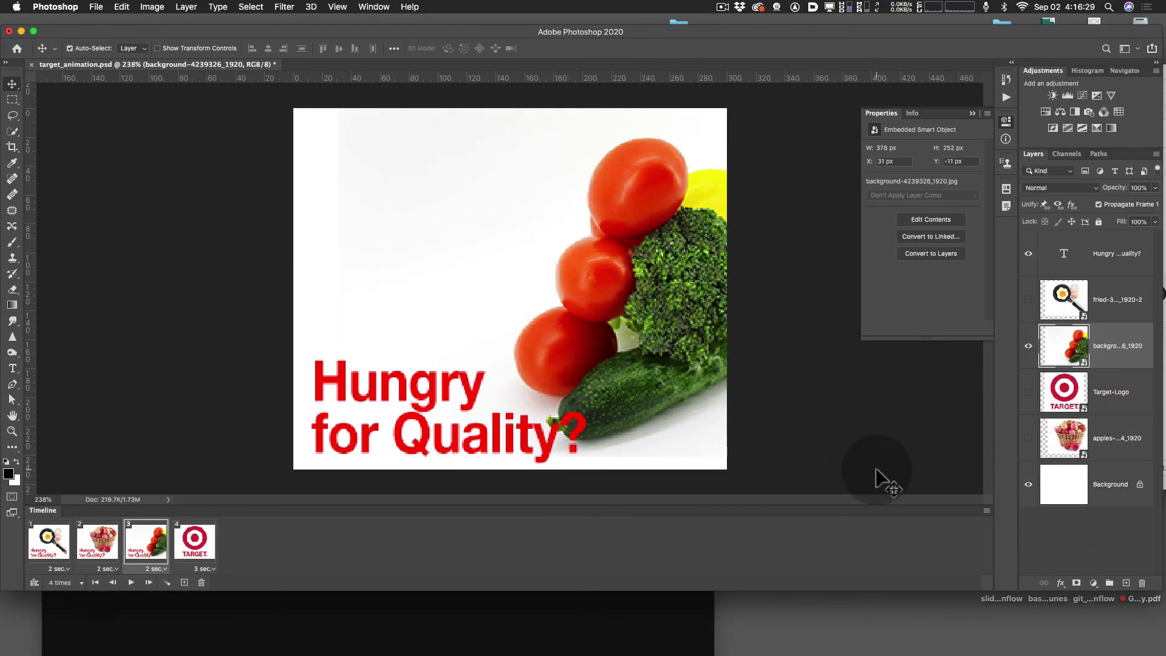
key("super")
key("super+z")
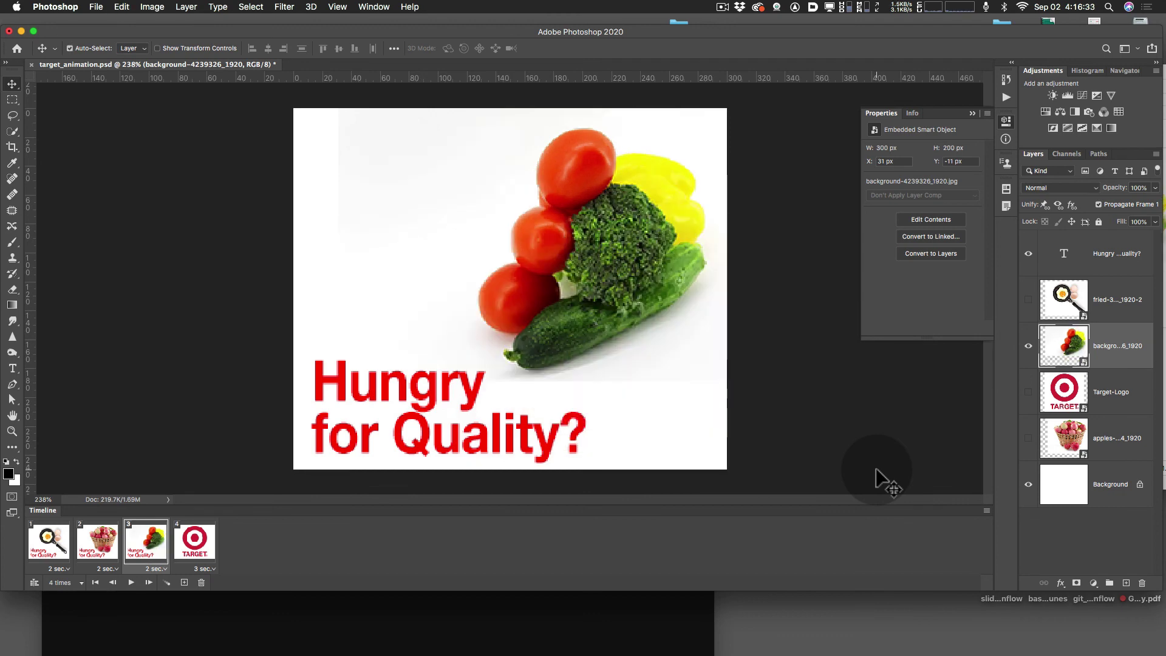